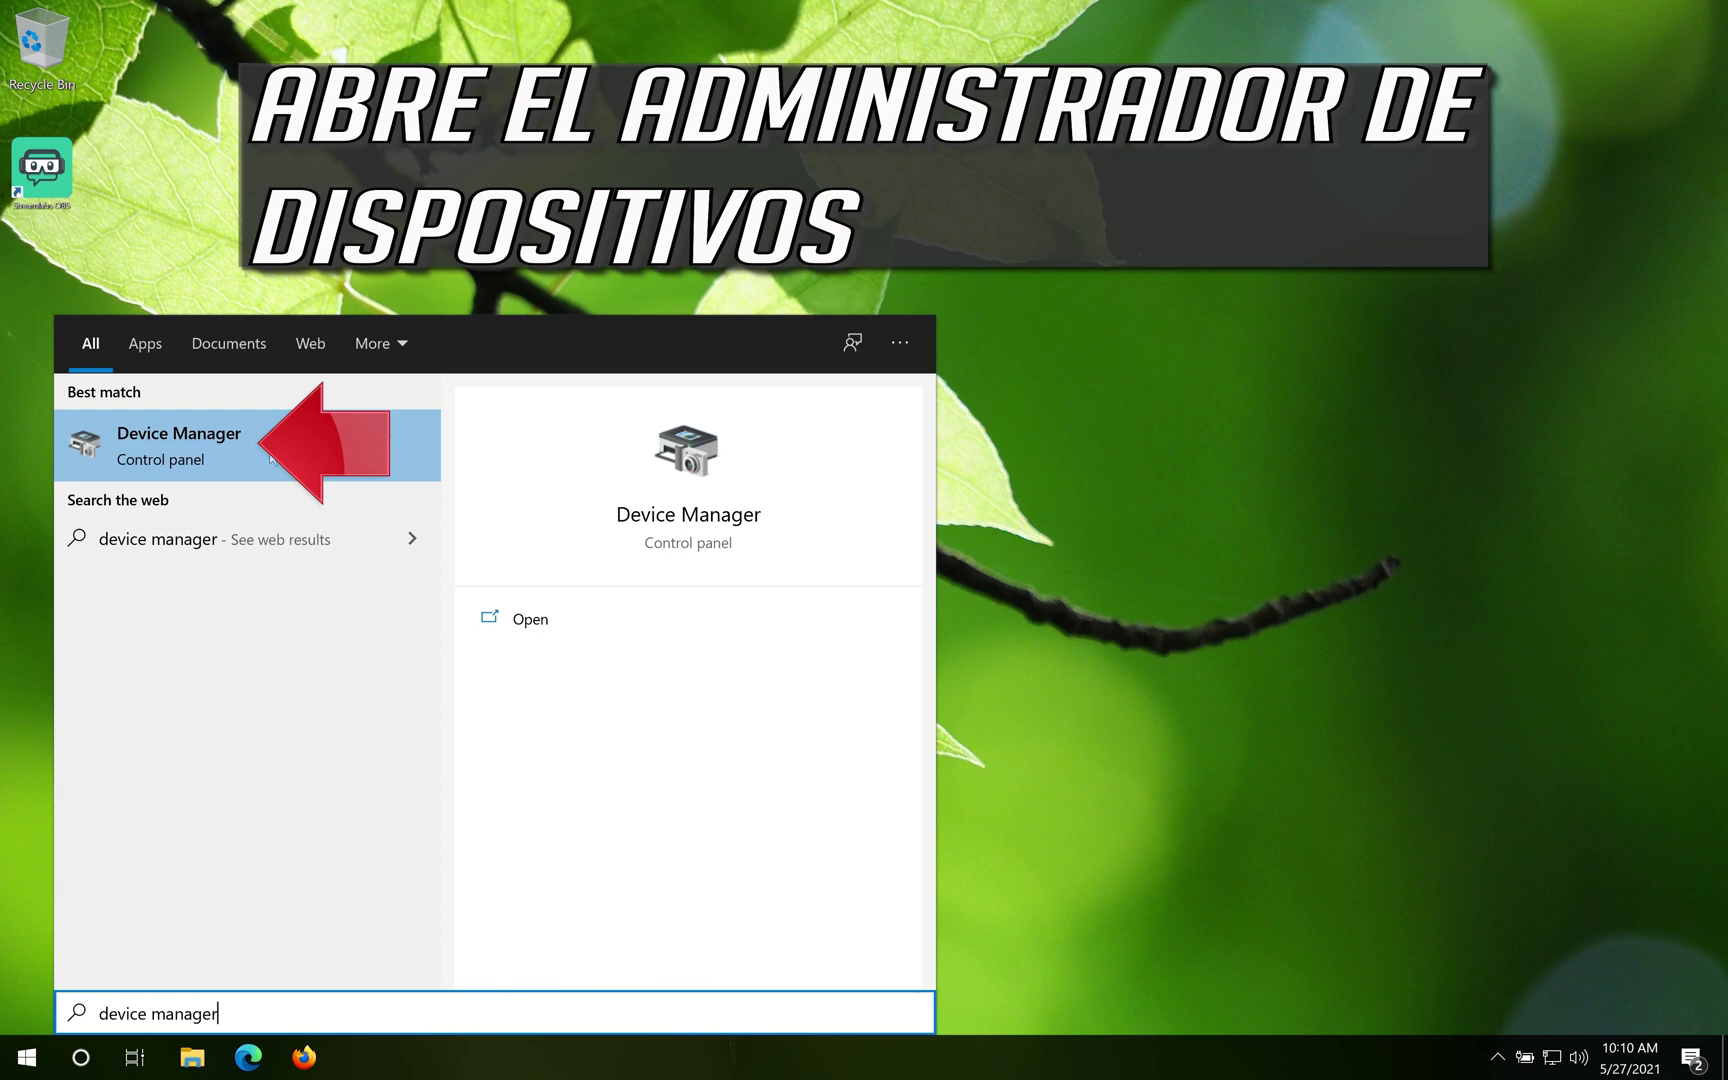
- Open Device Manager and display the driver properties of the VirtualBox Webcam - Integrated Webcam under Cameras
{"action": "left_click", "coordinate": [294, 440]}
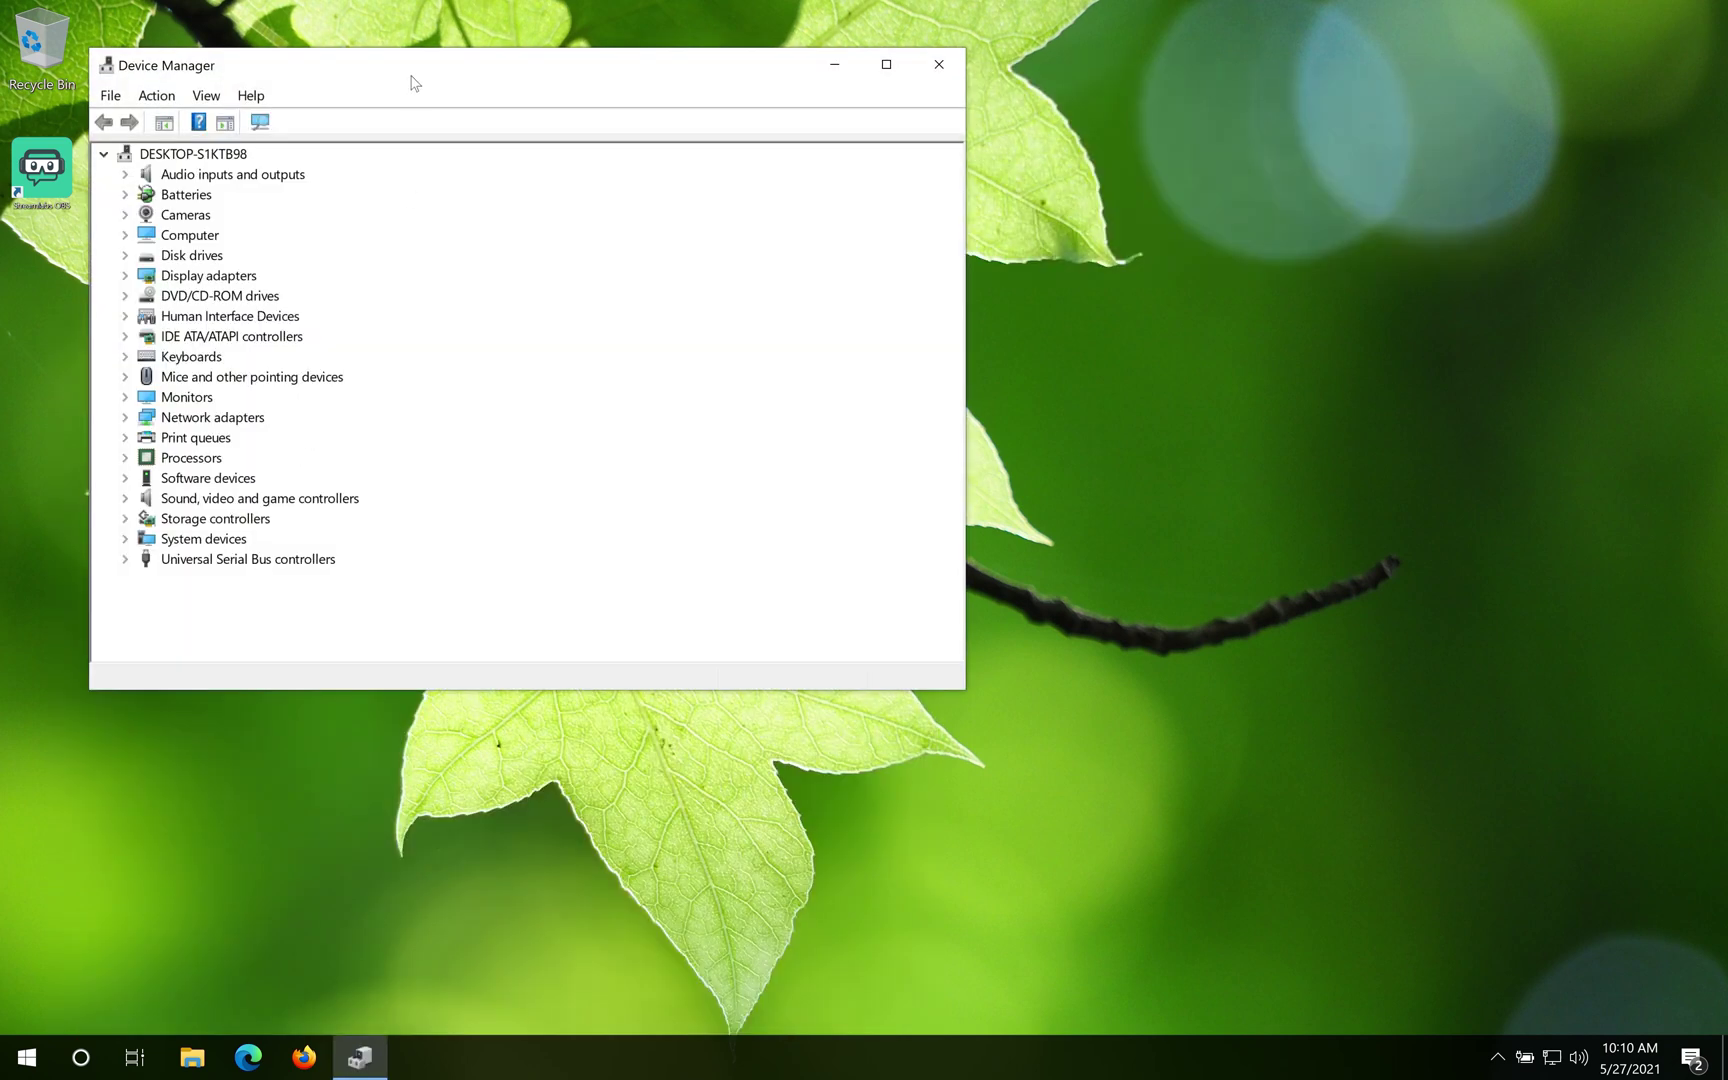
{"action": "left_click_drag", "start_coordinate": [413, 76], "coordinate": [813, 172]}
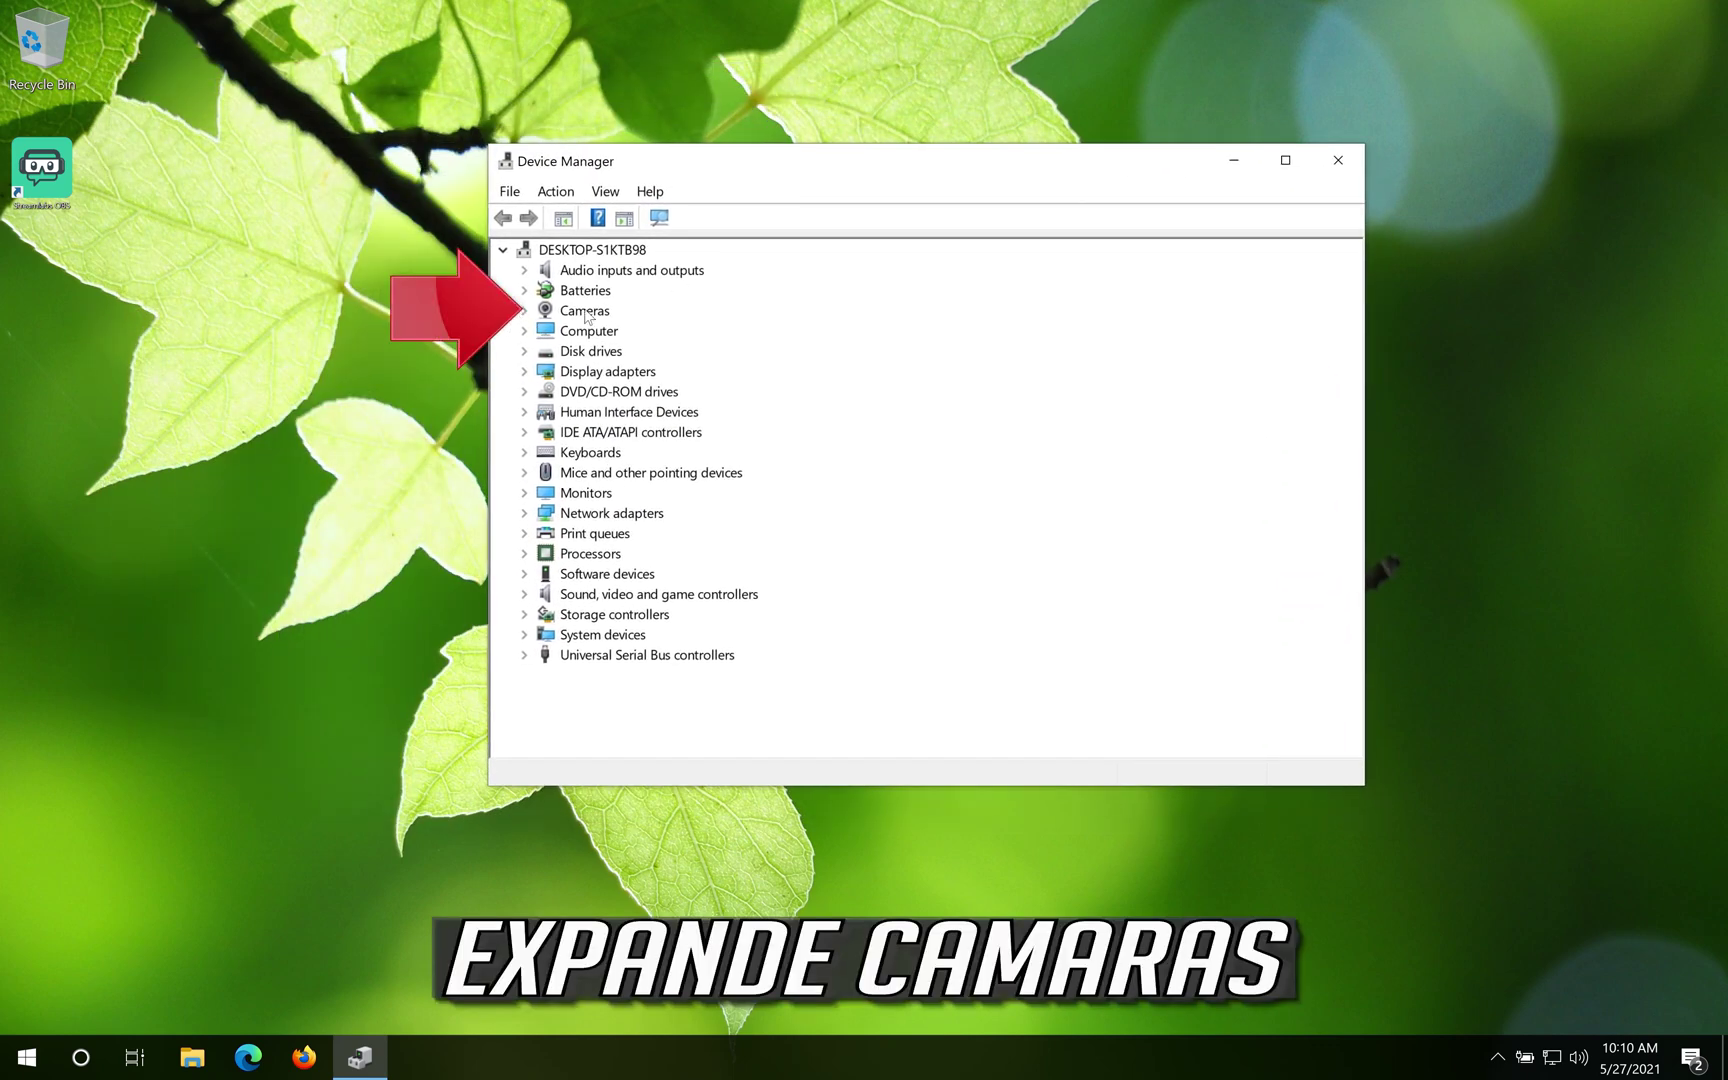
{"action": "left_click", "coordinate": [523, 311]}
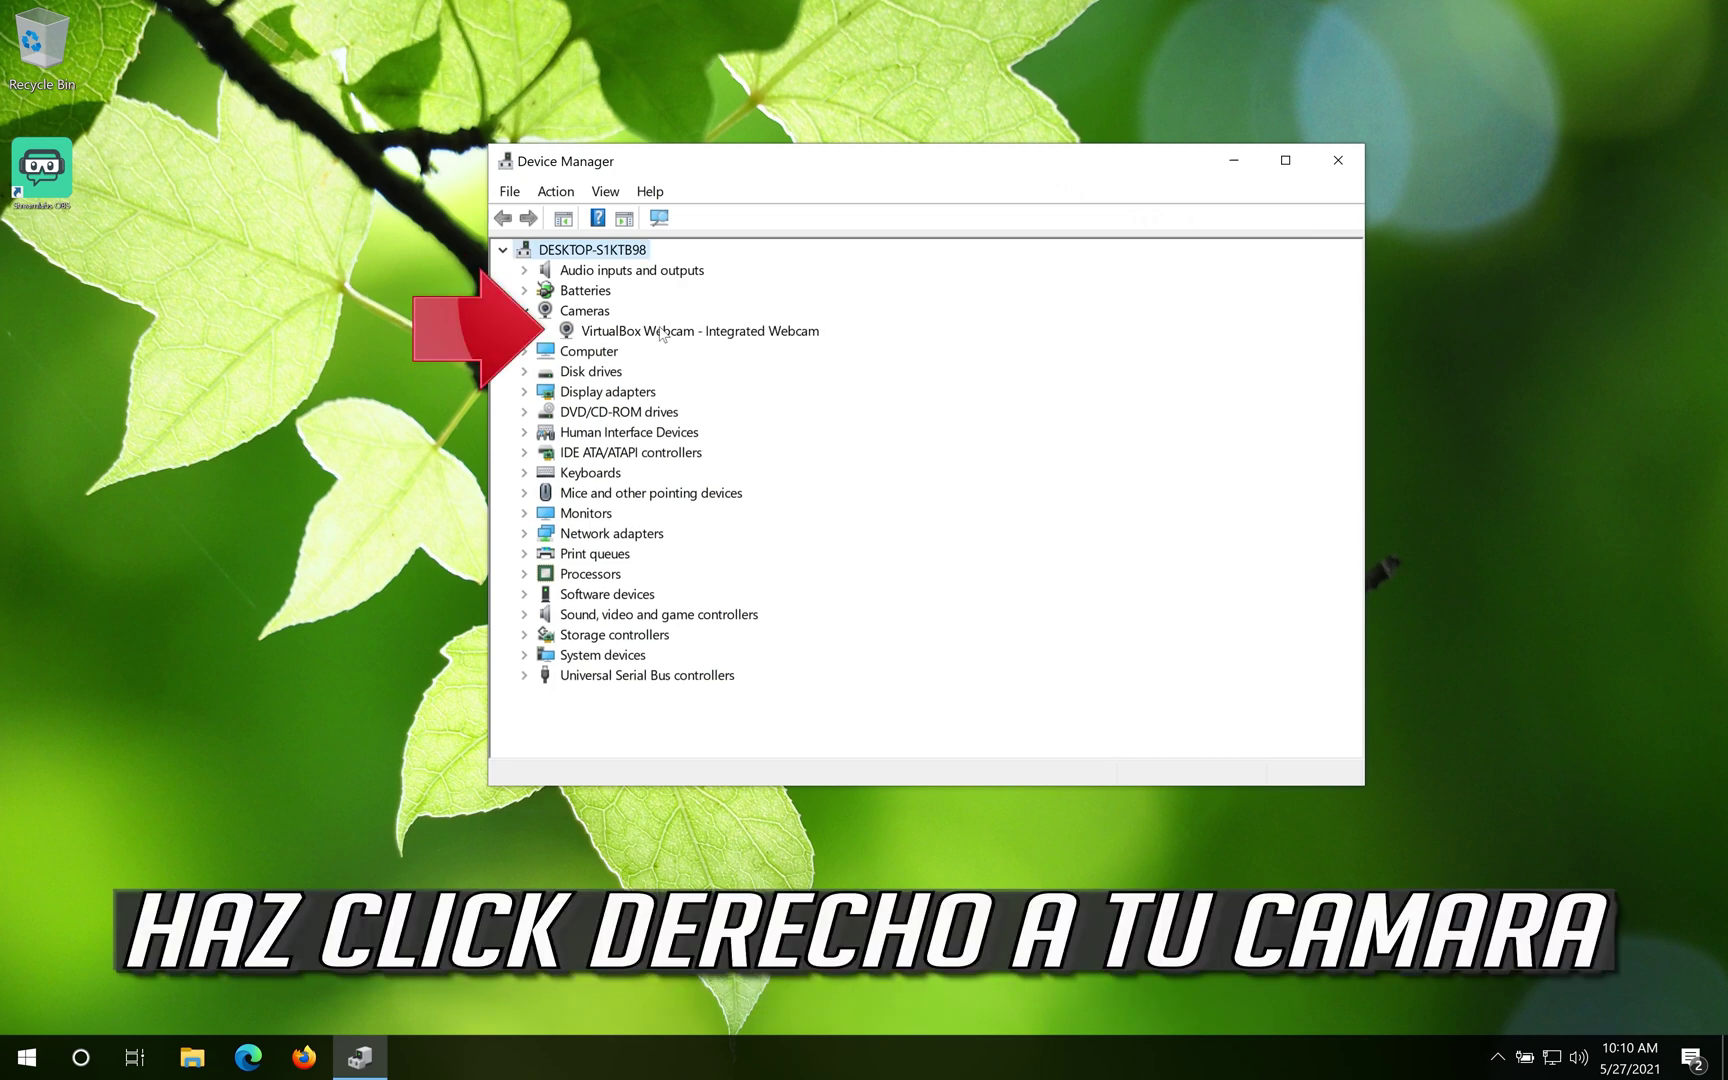
{"action": "right_click", "coordinate": [728, 335]}
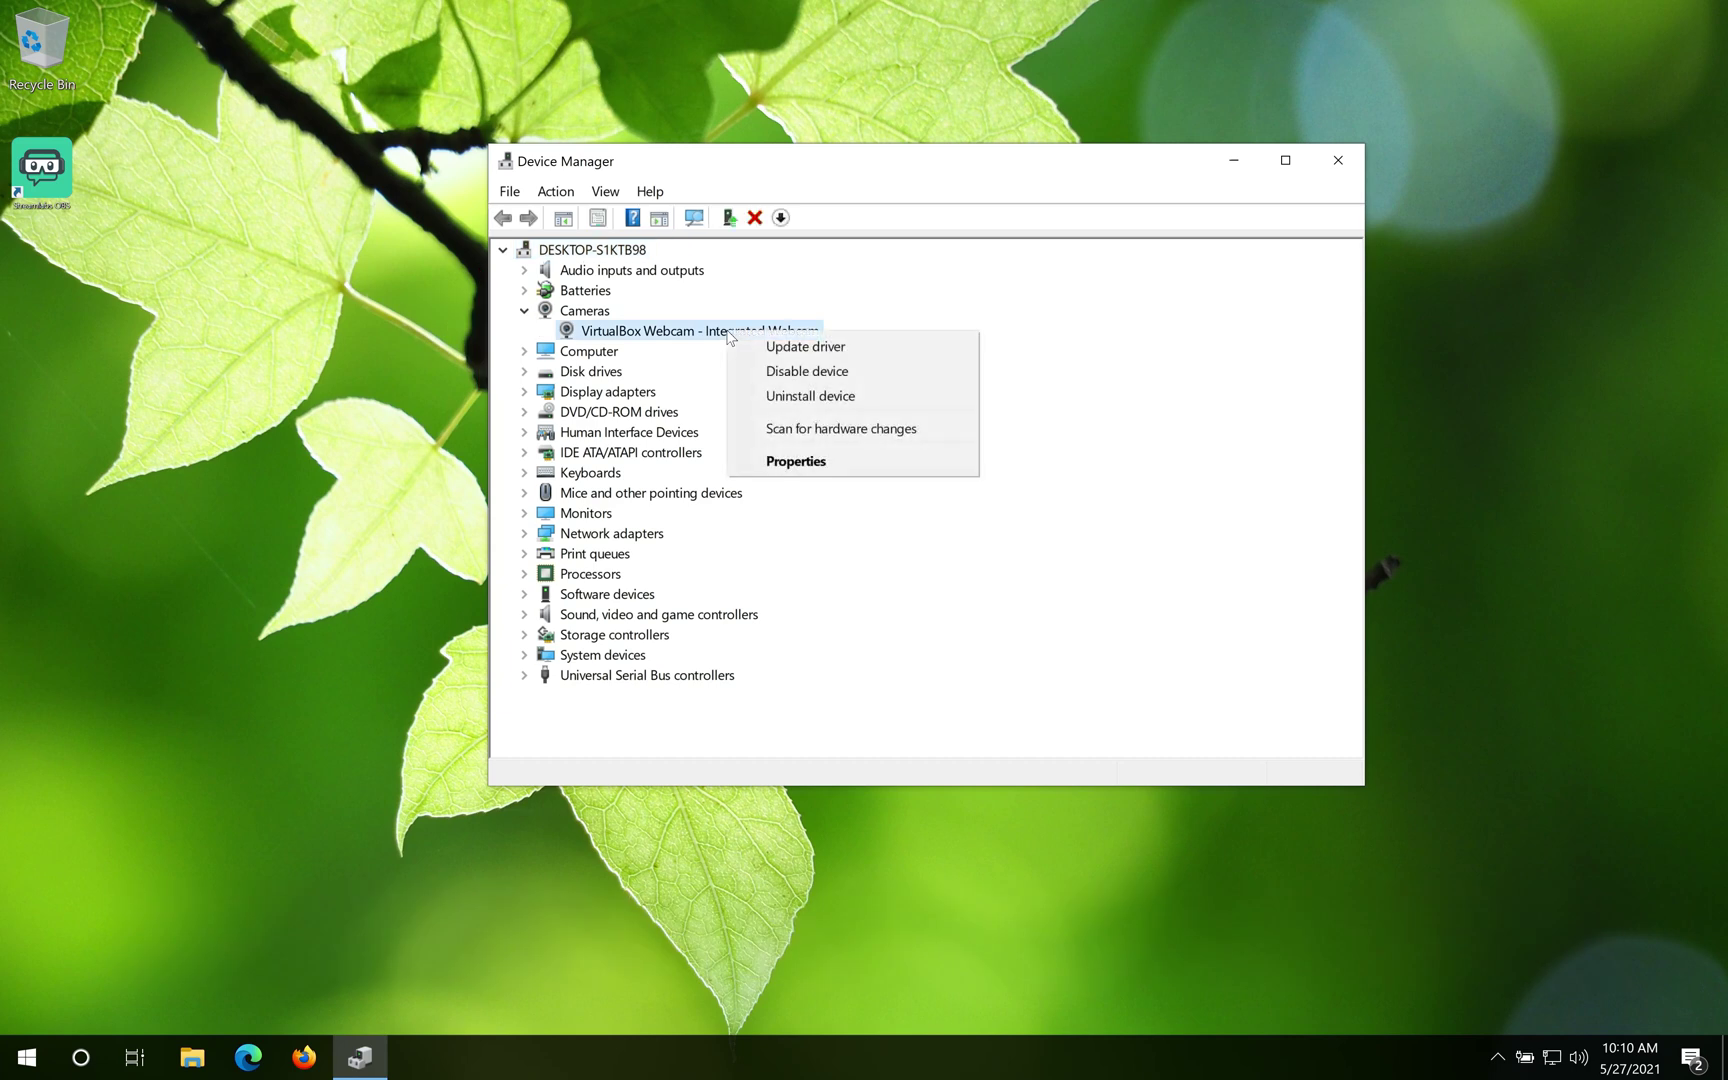
{"action": "left_click", "coordinate": [846, 463]}
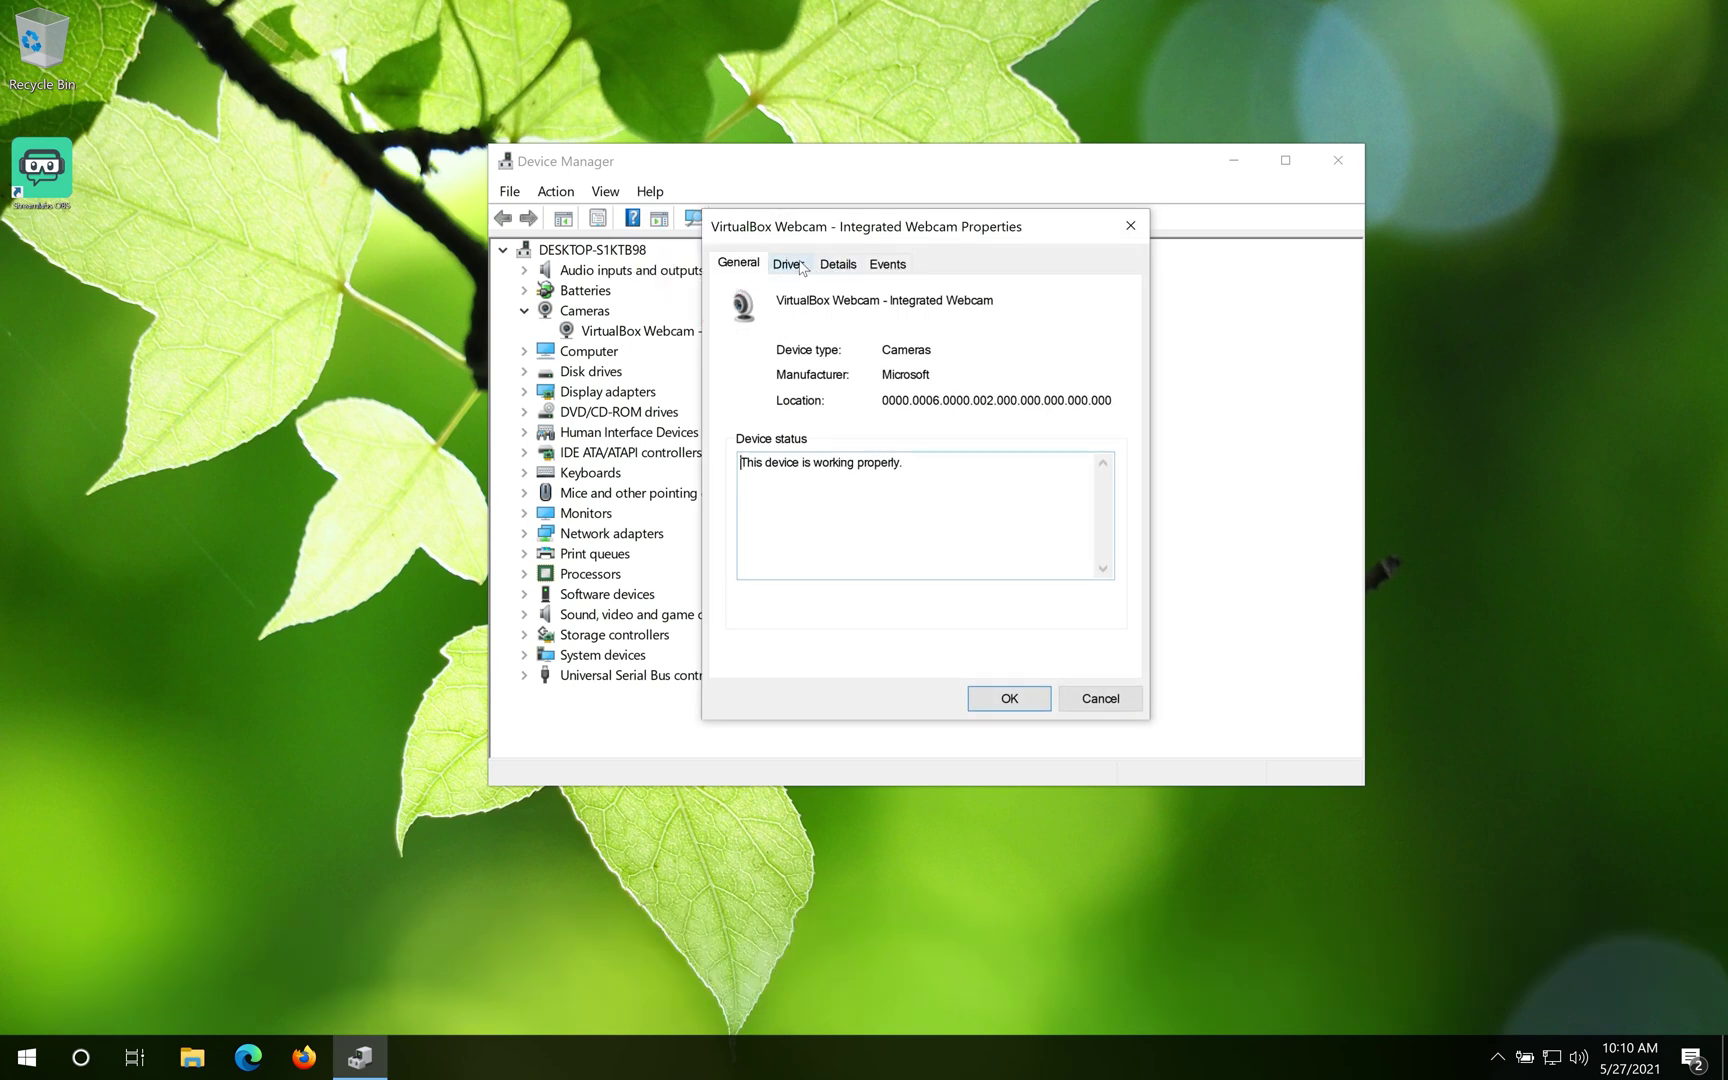
{"action": "left_click", "coordinate": [801, 268]}
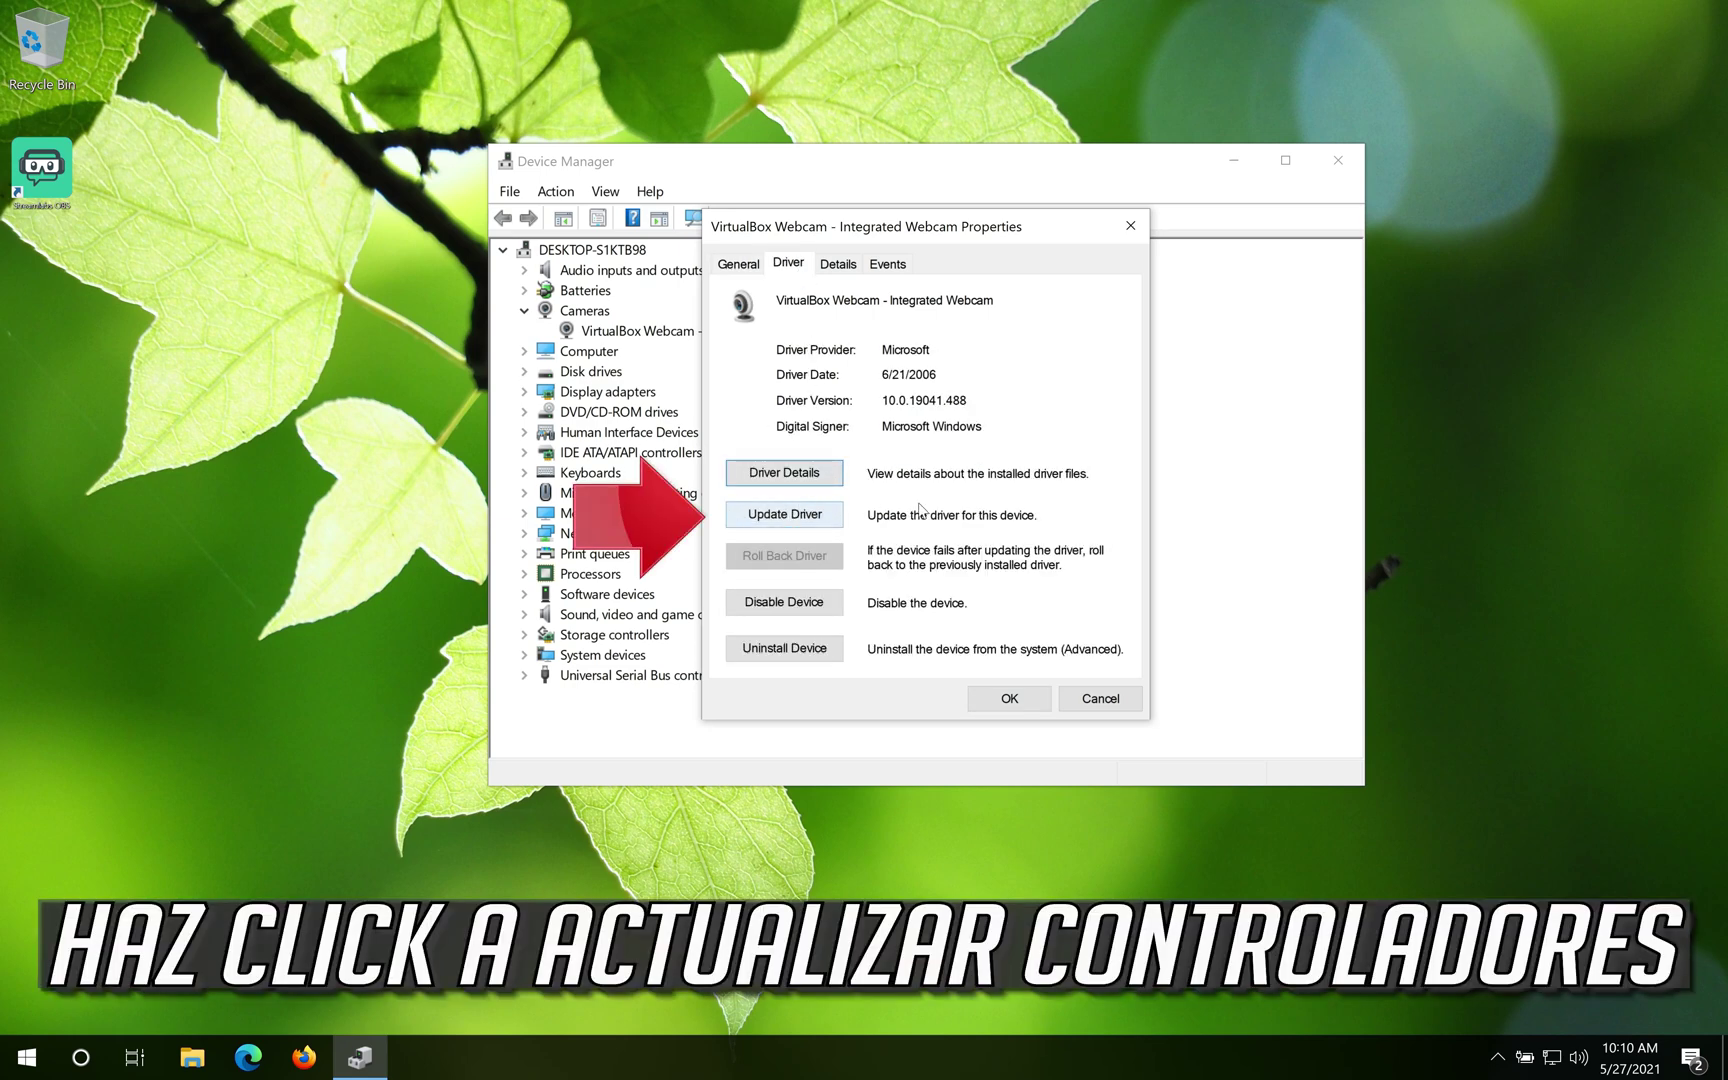
- Search automatically for an updated webcam driver, including on Windows Update
{"action": "left_click", "coordinate": [775, 515]}
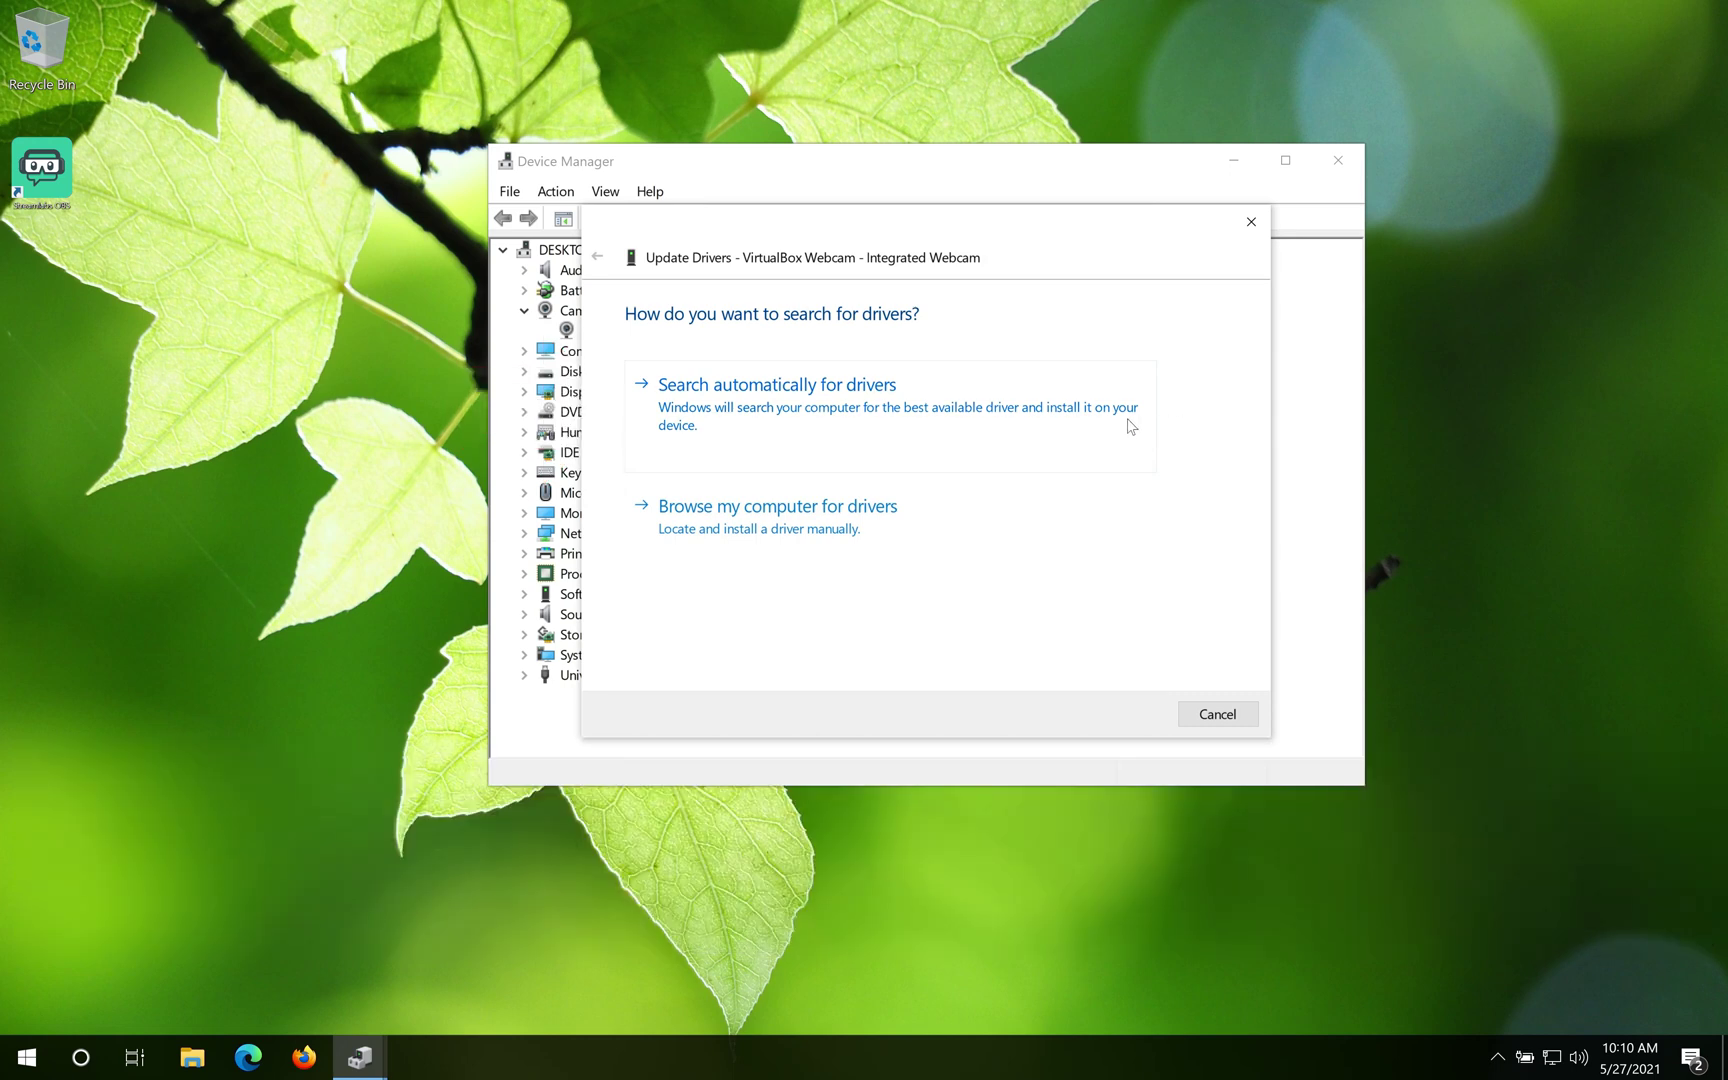
{"action": "left_click", "coordinate": [849, 430]}
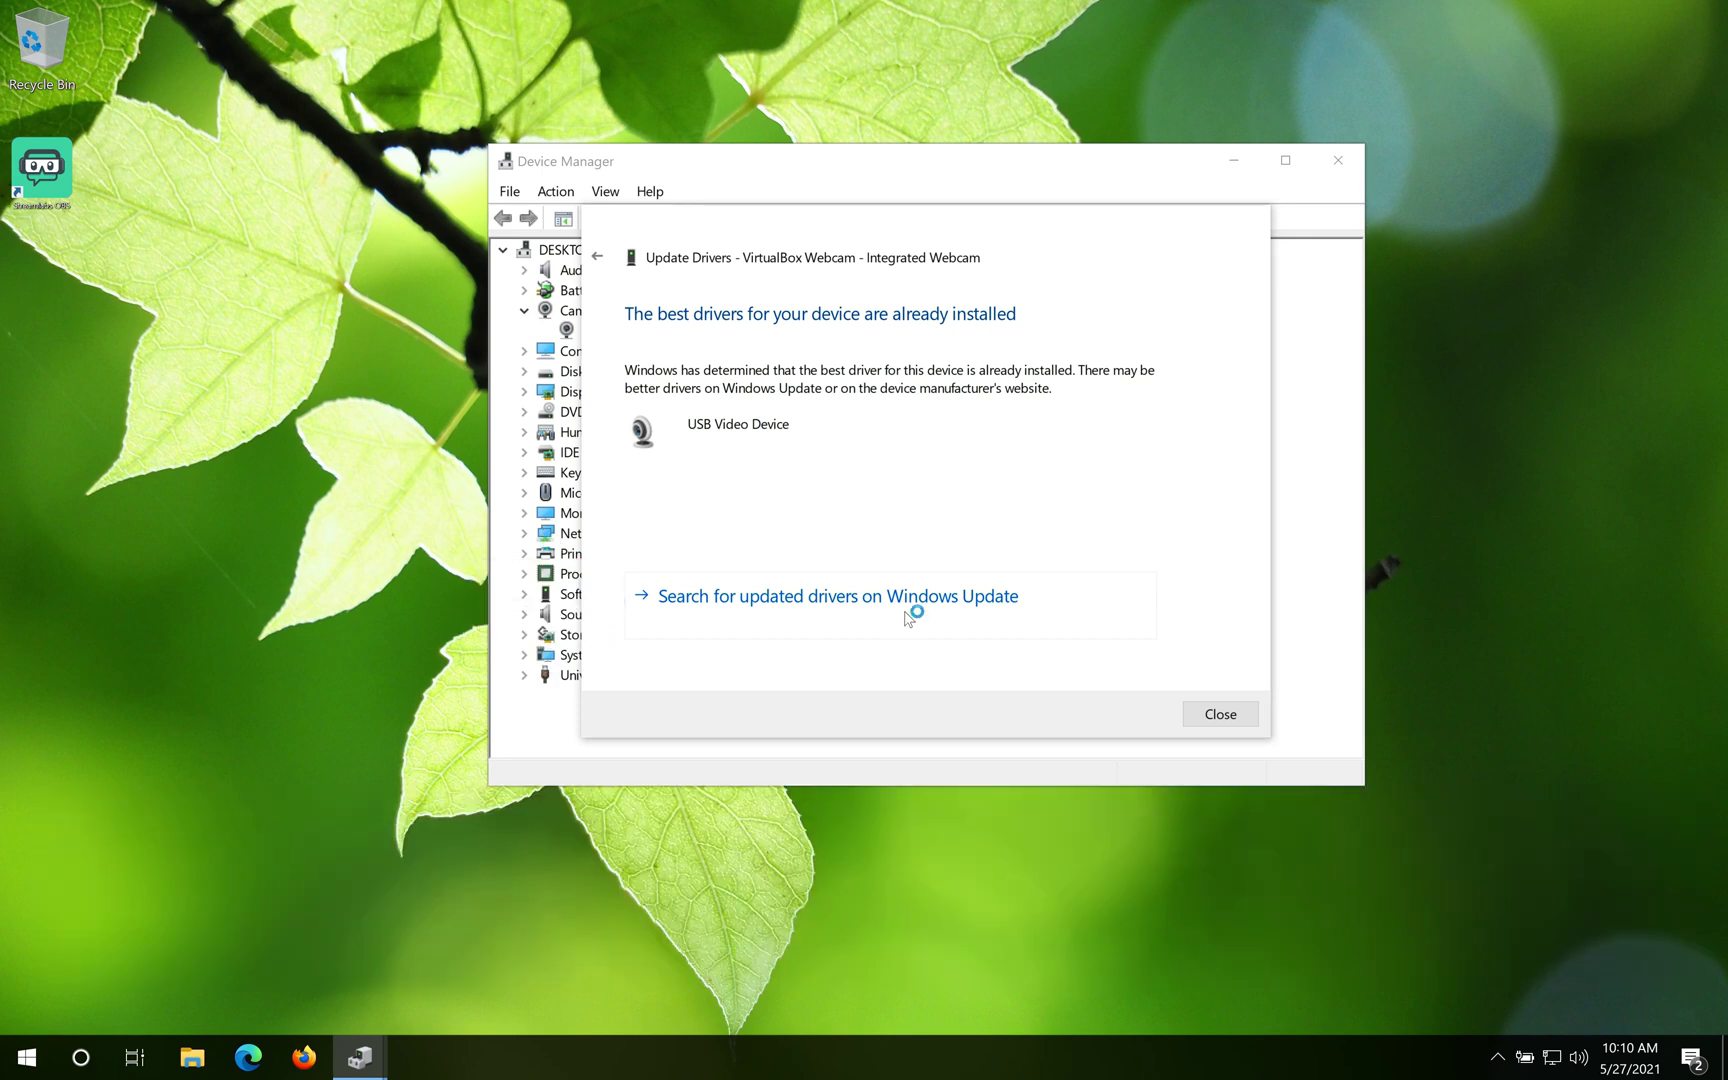
{"action": "left_click", "coordinate": [907, 617]}
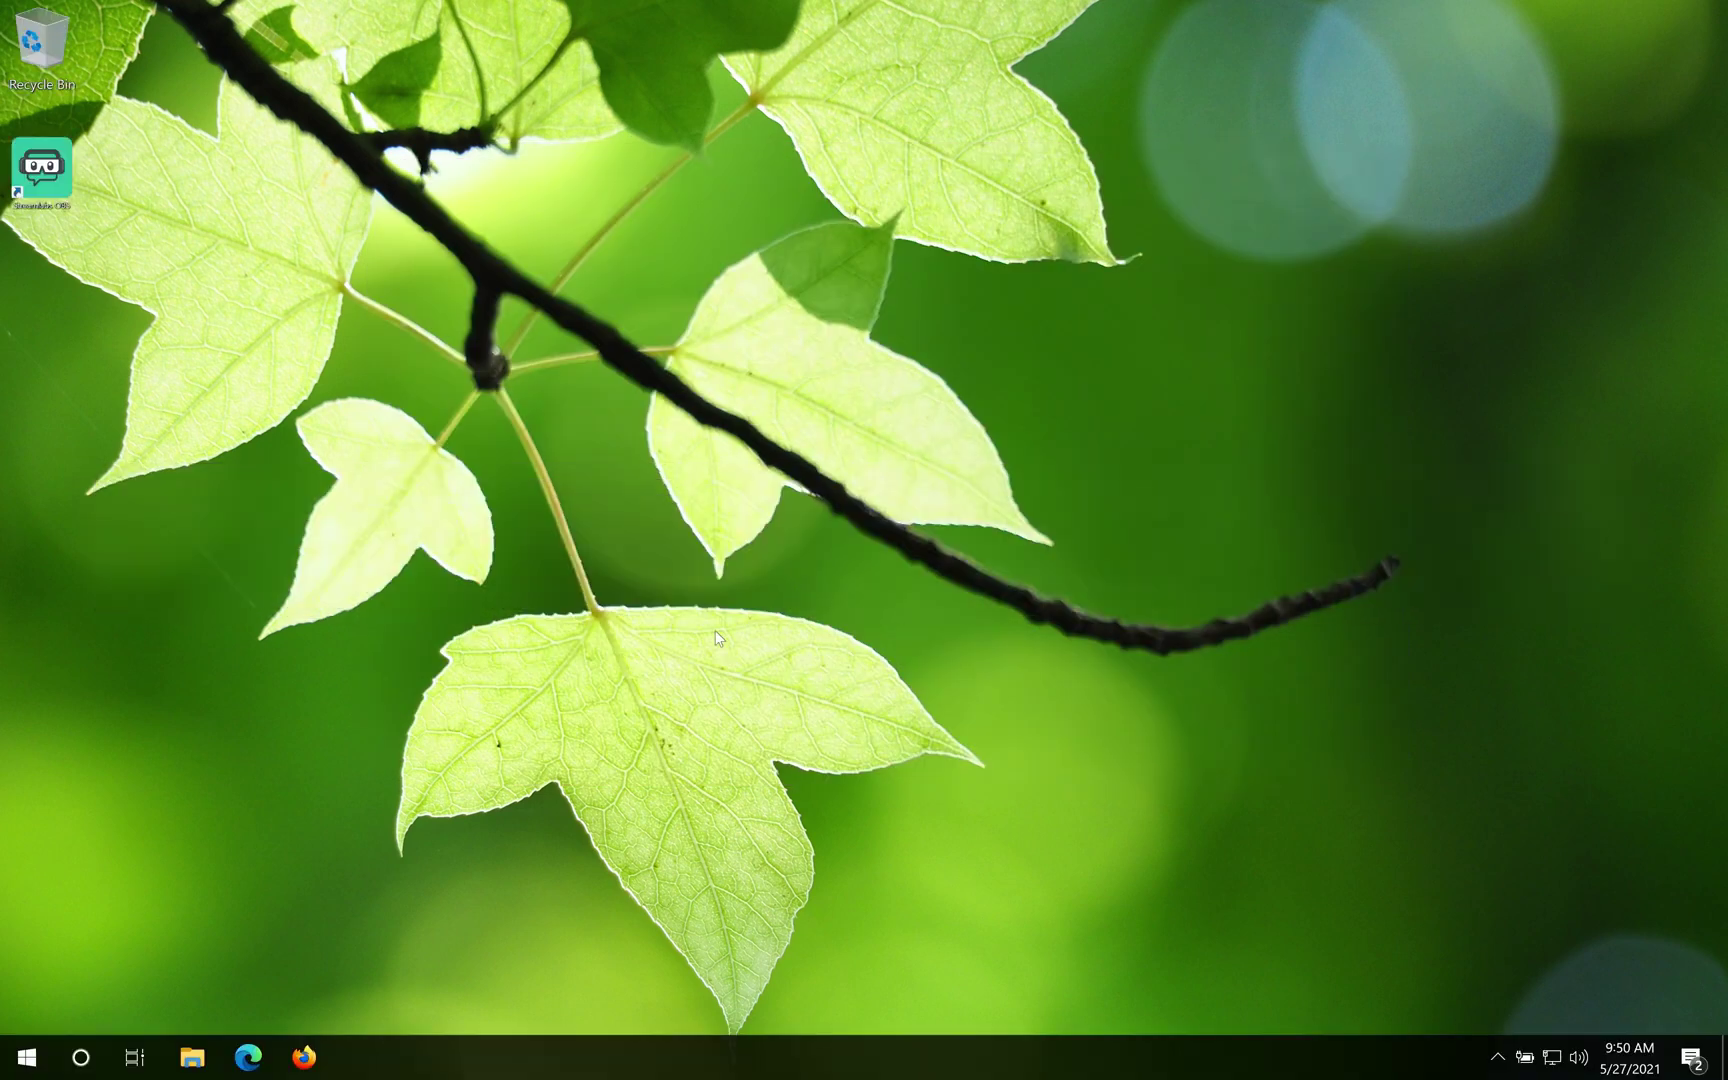
- Open Windows Settings and go to the Camera app permissions in the Privacy category
{"action": "left_click", "coordinate": [20, 1064]}
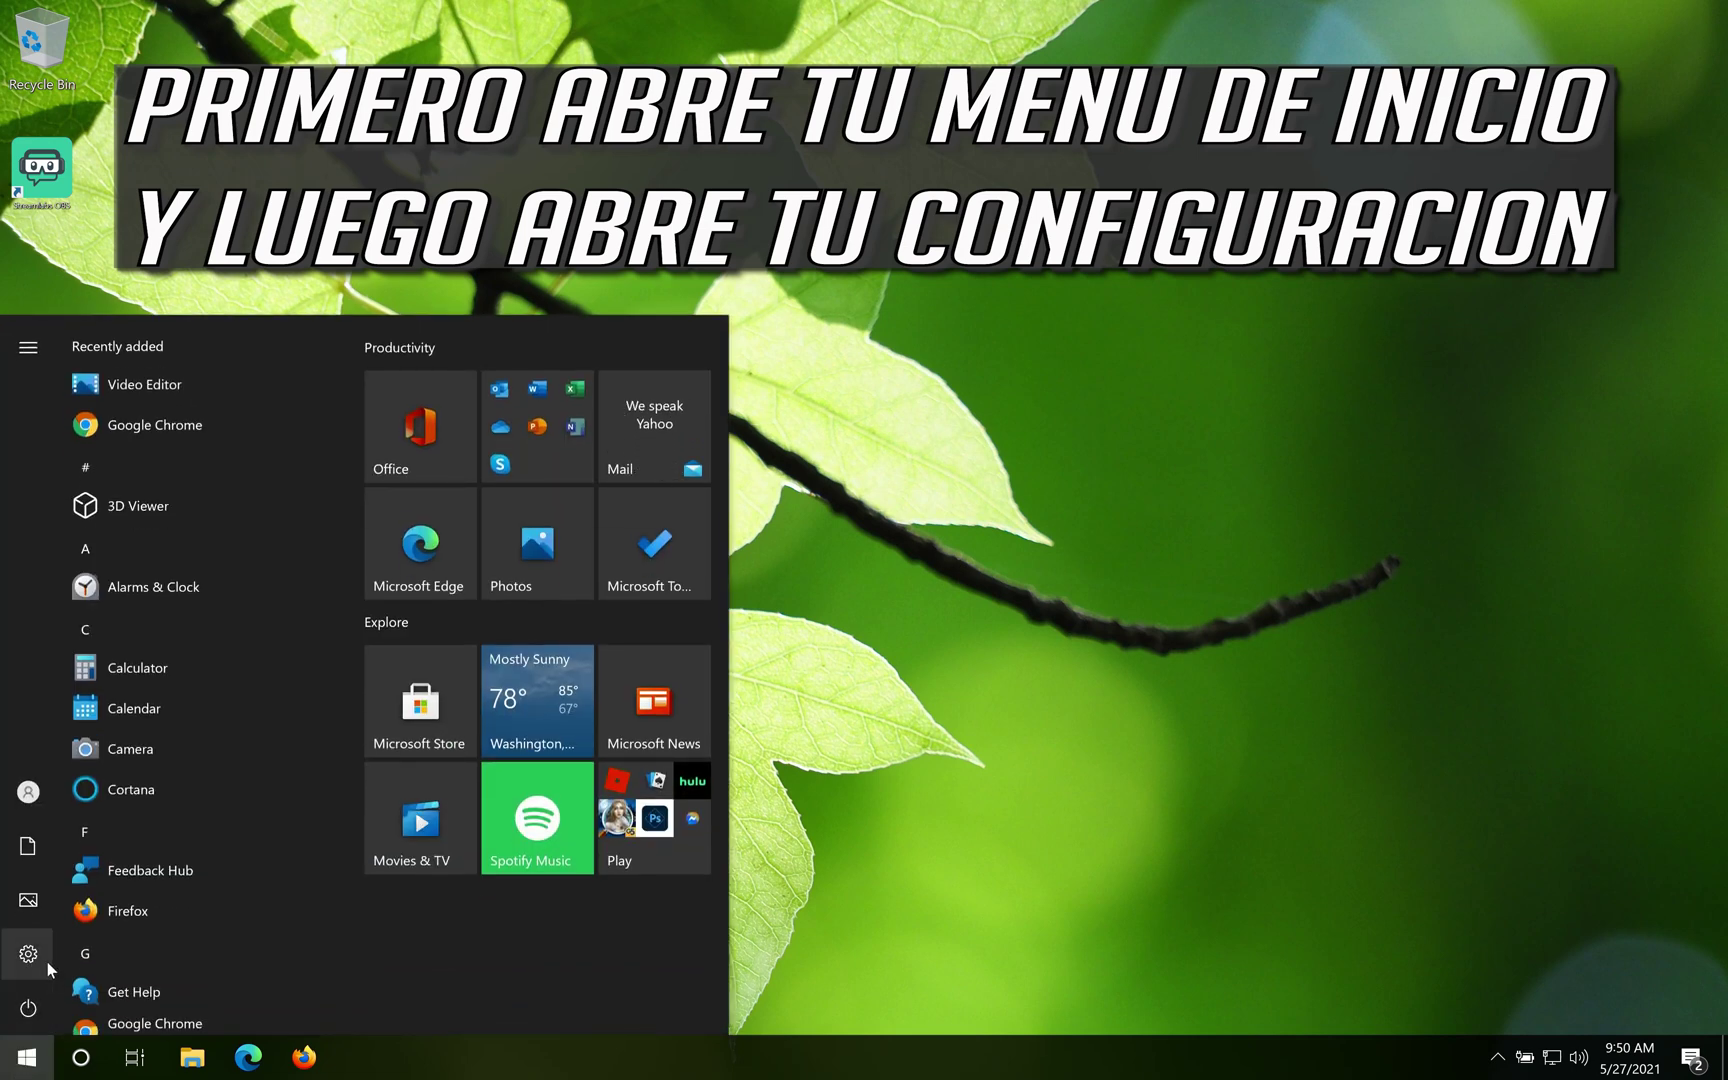
{"action": "mouse_move", "coordinate": [47, 963]}
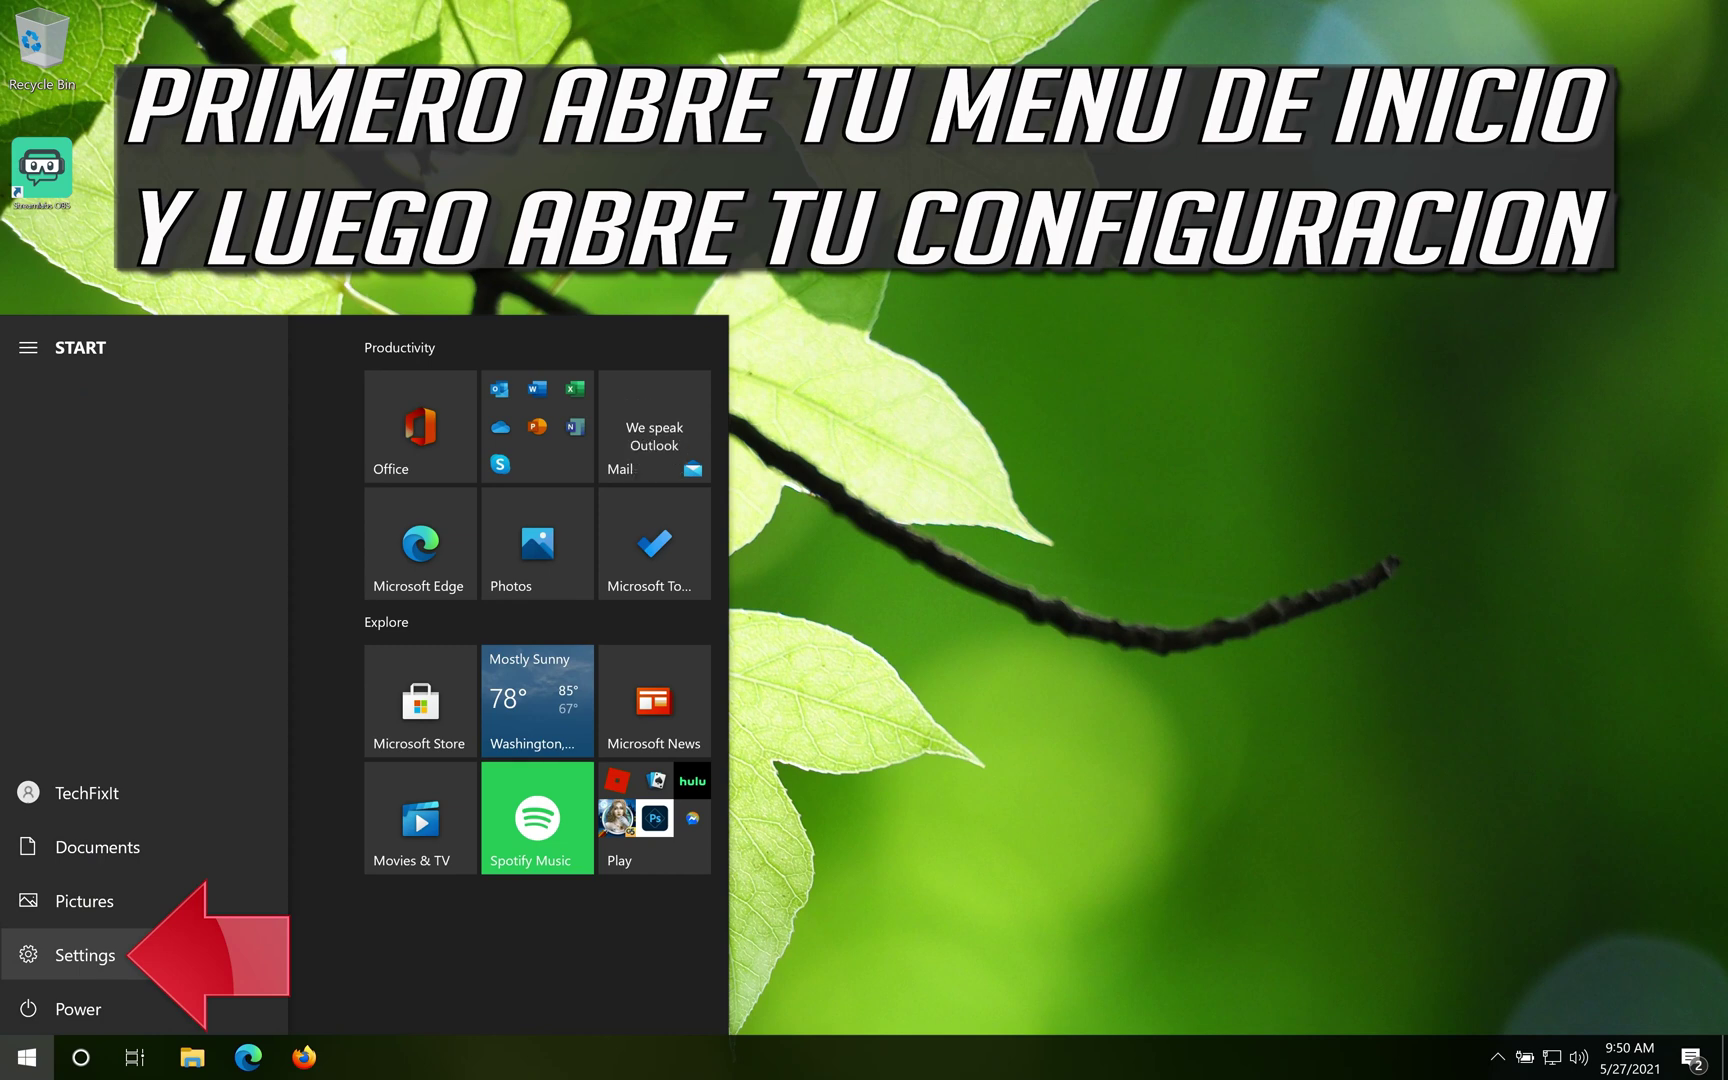
{"action": "left_click", "coordinate": [196, 950]}
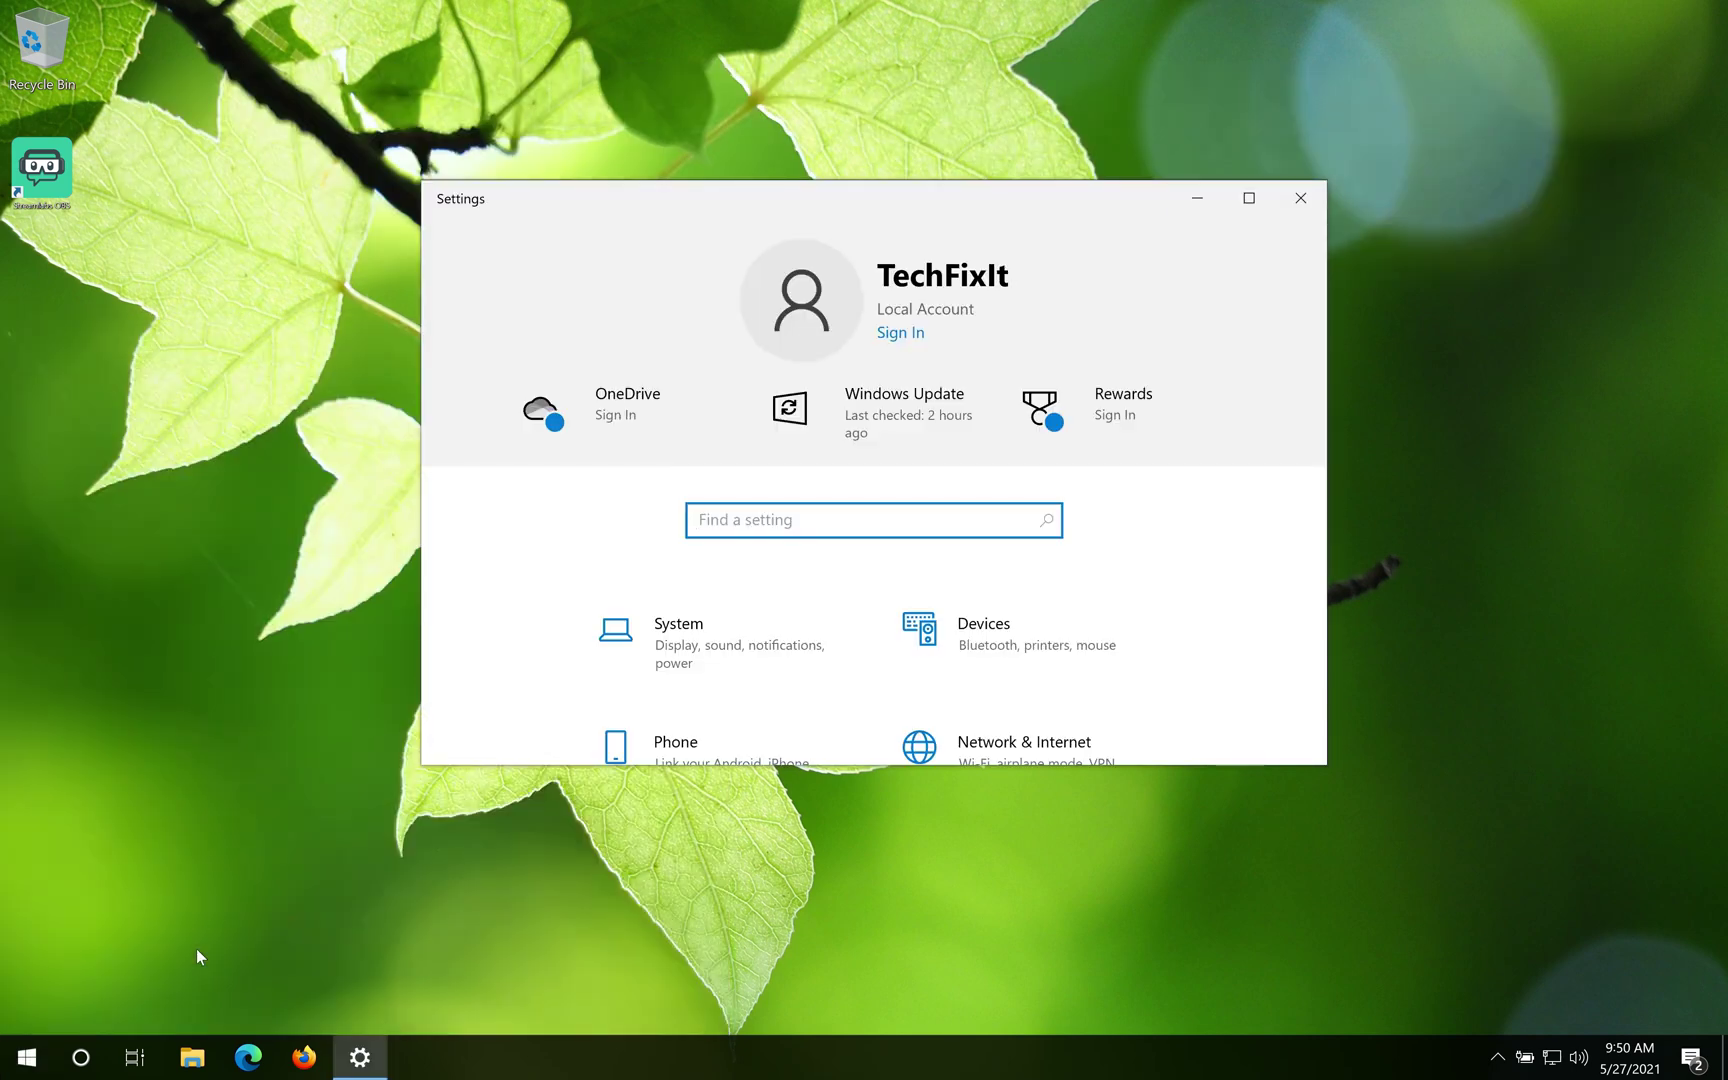
{"action": "scroll", "coordinate": [992, 642], "scroll_direction": "down", "scroll_amount": 3}
{"action": "scroll", "coordinate": [993, 642], "scroll_direction": "down", "scroll_amount": 4}
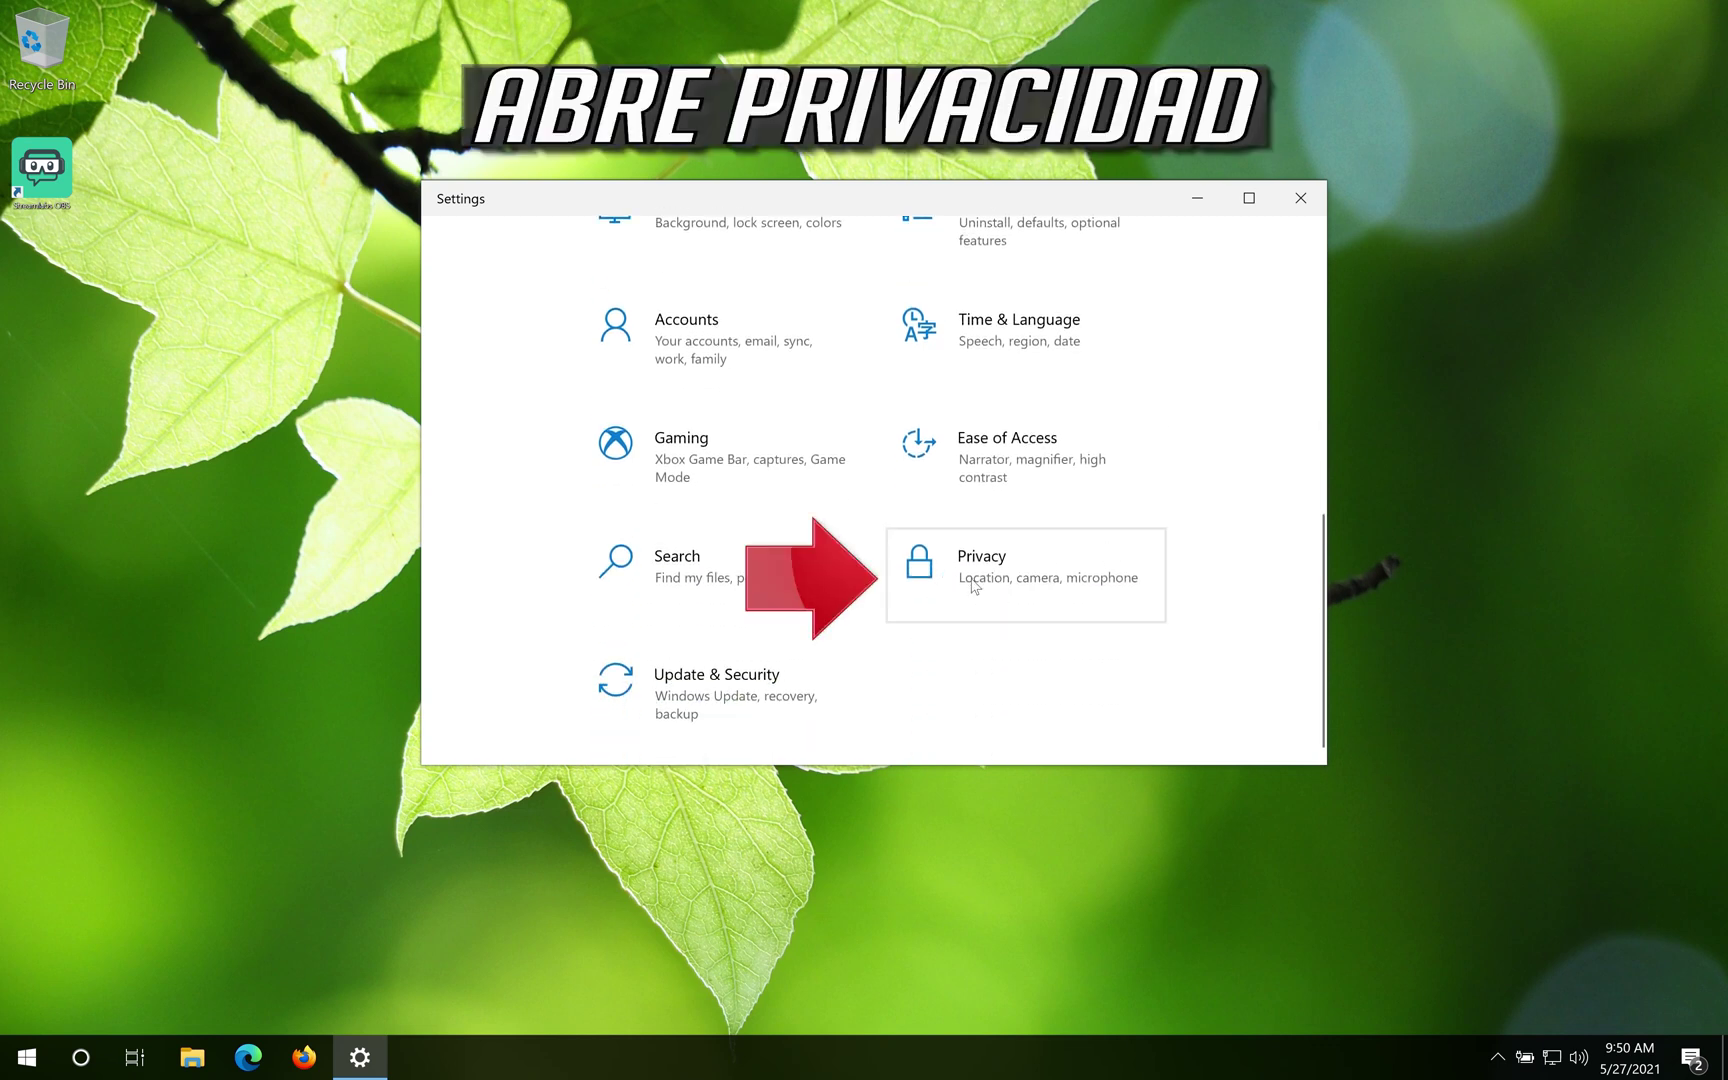
{"action": "left_click", "coordinate": [1093, 596]}
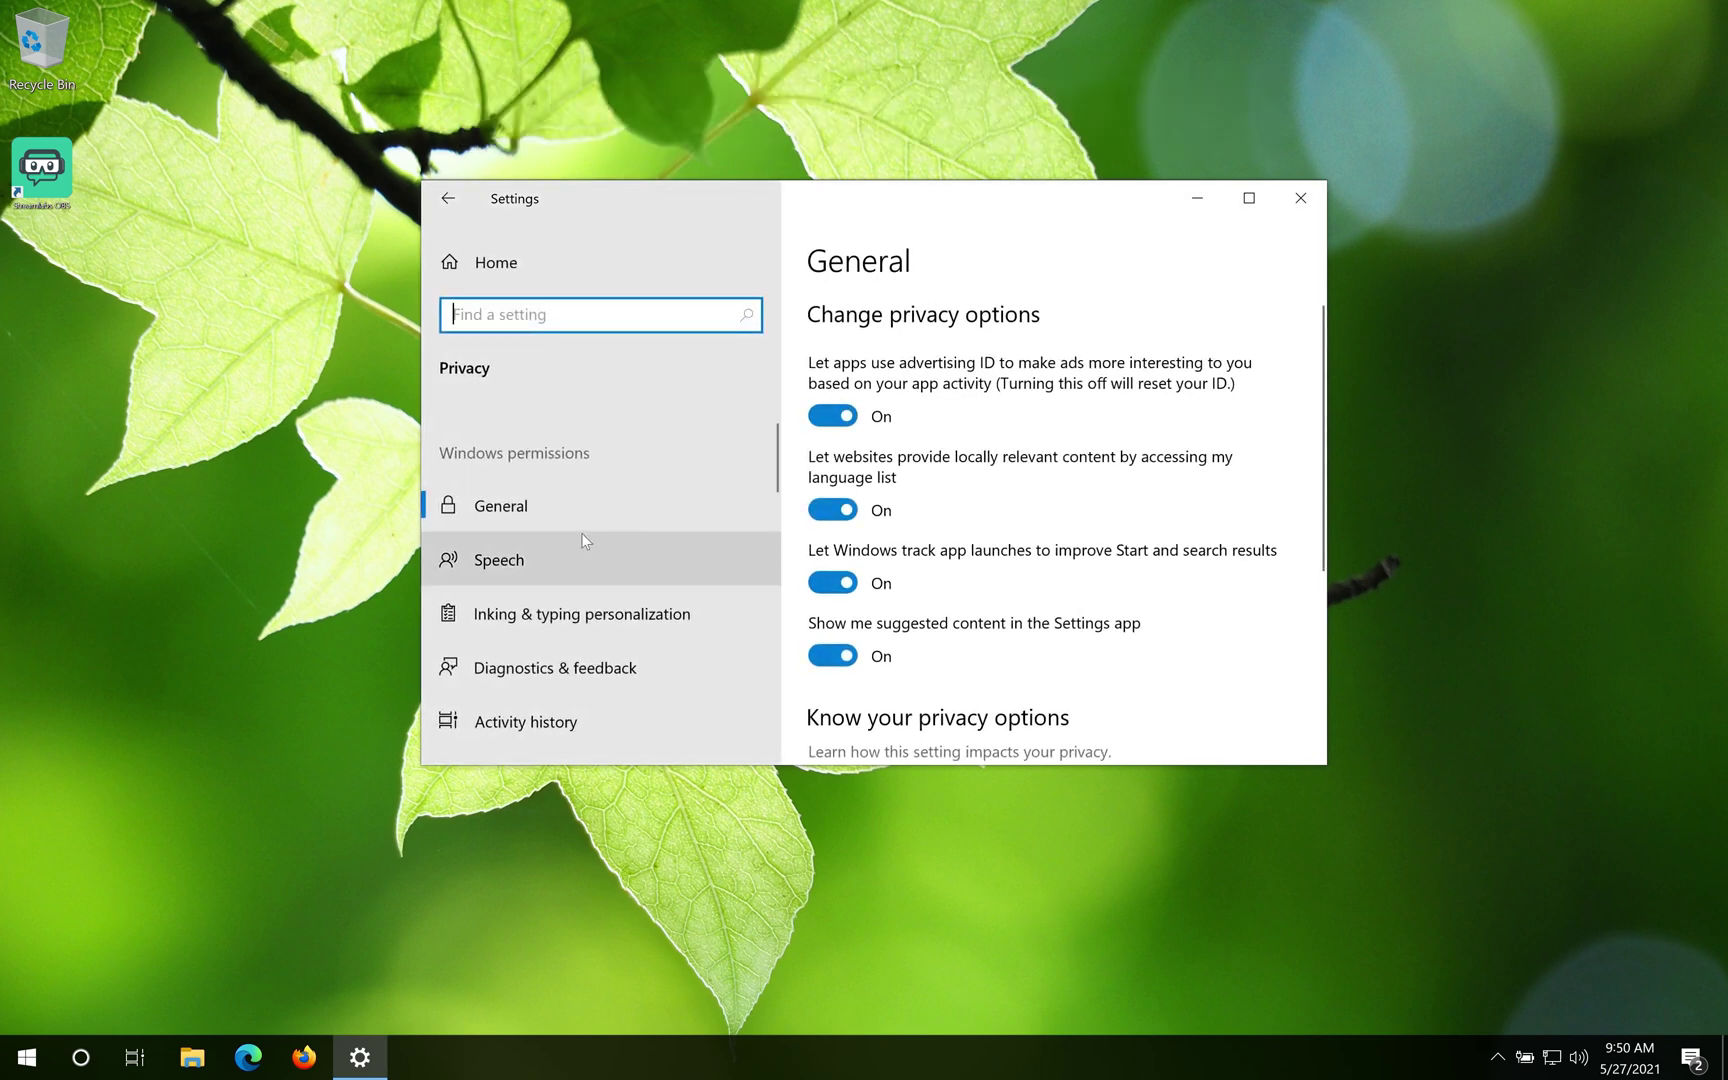
{"action": "scroll", "coordinate": [582, 540], "scroll_direction": "down", "scroll_amount": 3}
{"action": "scroll", "coordinate": [585, 540], "scroll_direction": "down", "scroll_amount": 2}
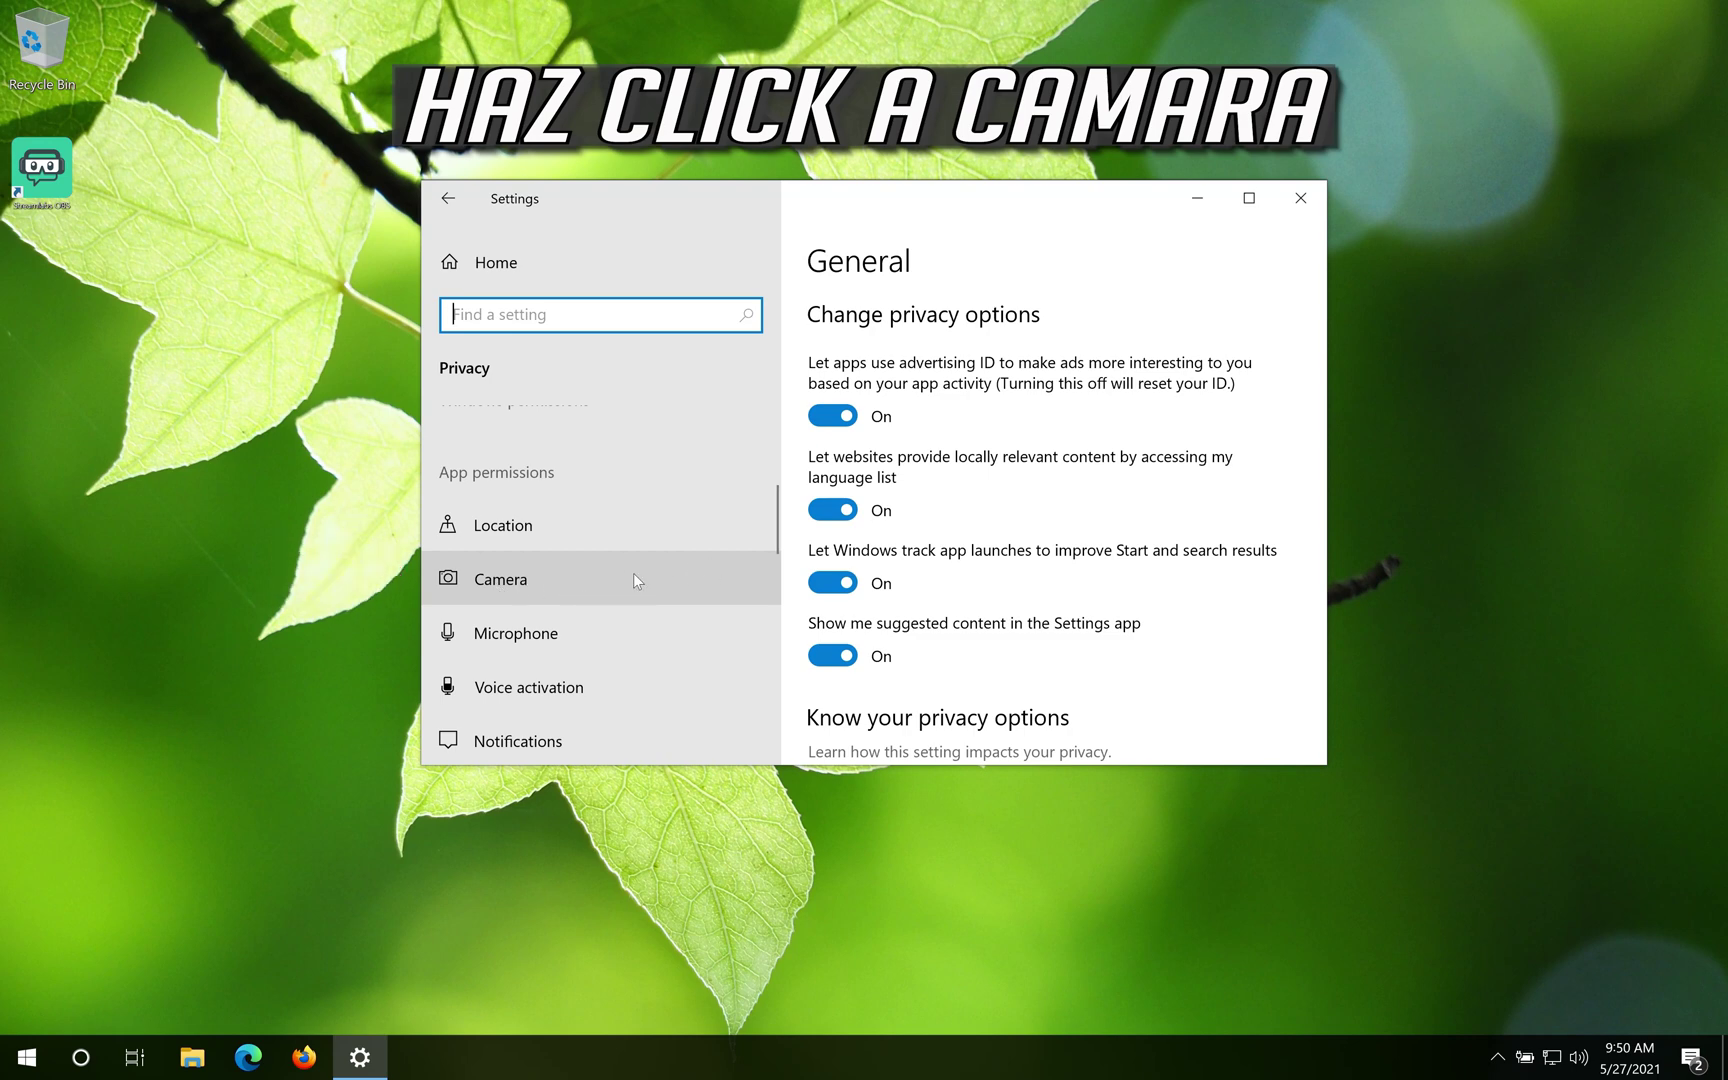
{"action": "left_click", "coordinate": [633, 574]}
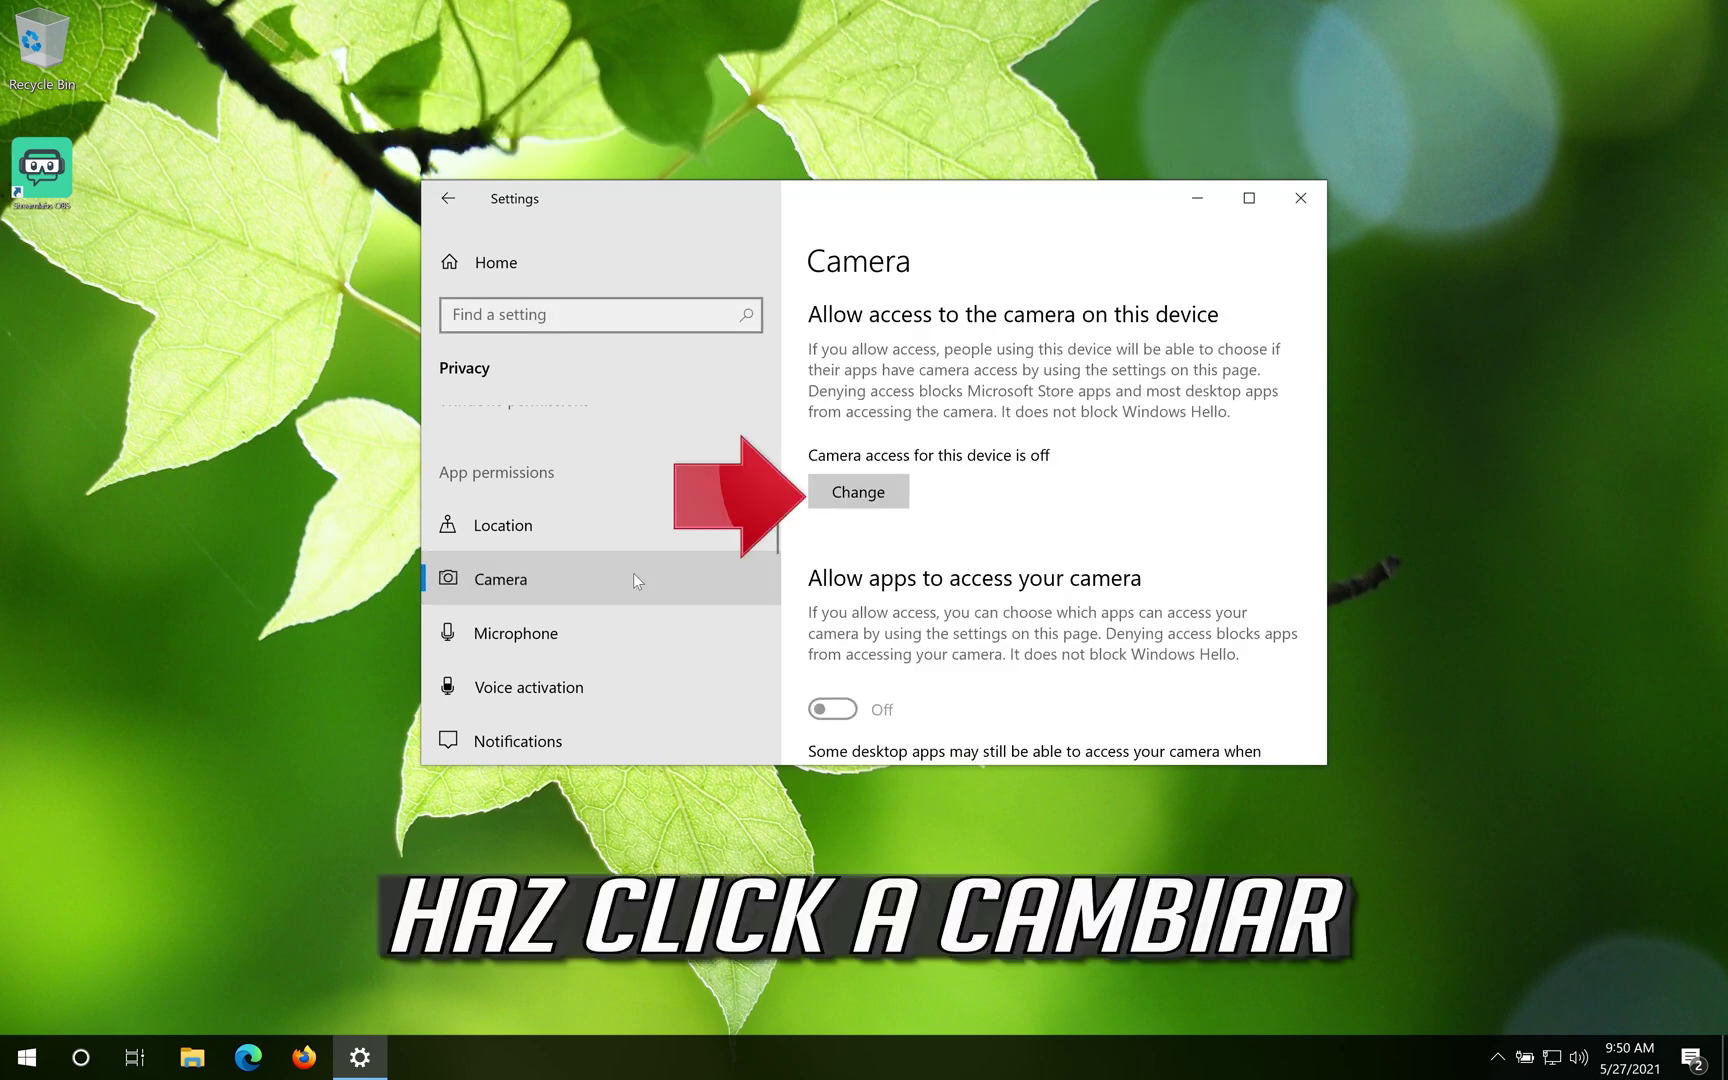
- Turn on camera access for this device and allow apps to access the camera
{"action": "left_click", "coordinate": [865, 483]}
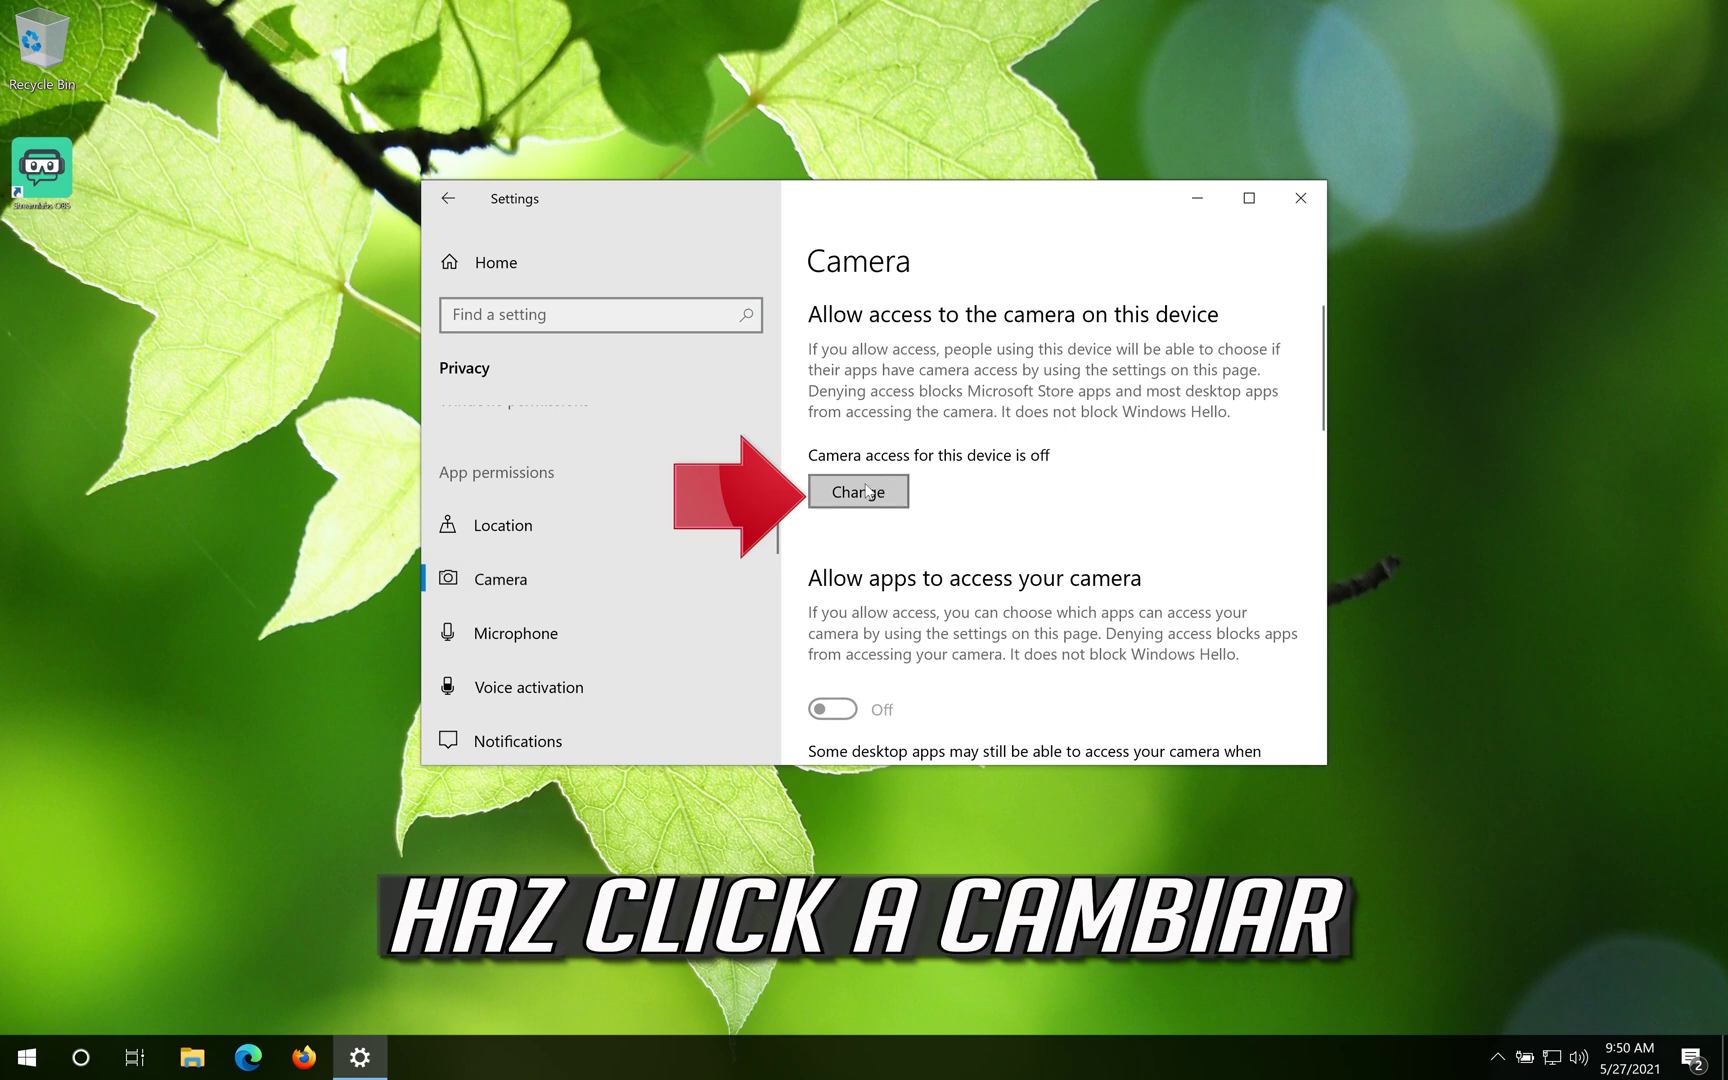
{"action": "left_click", "coordinate": [866, 500]}
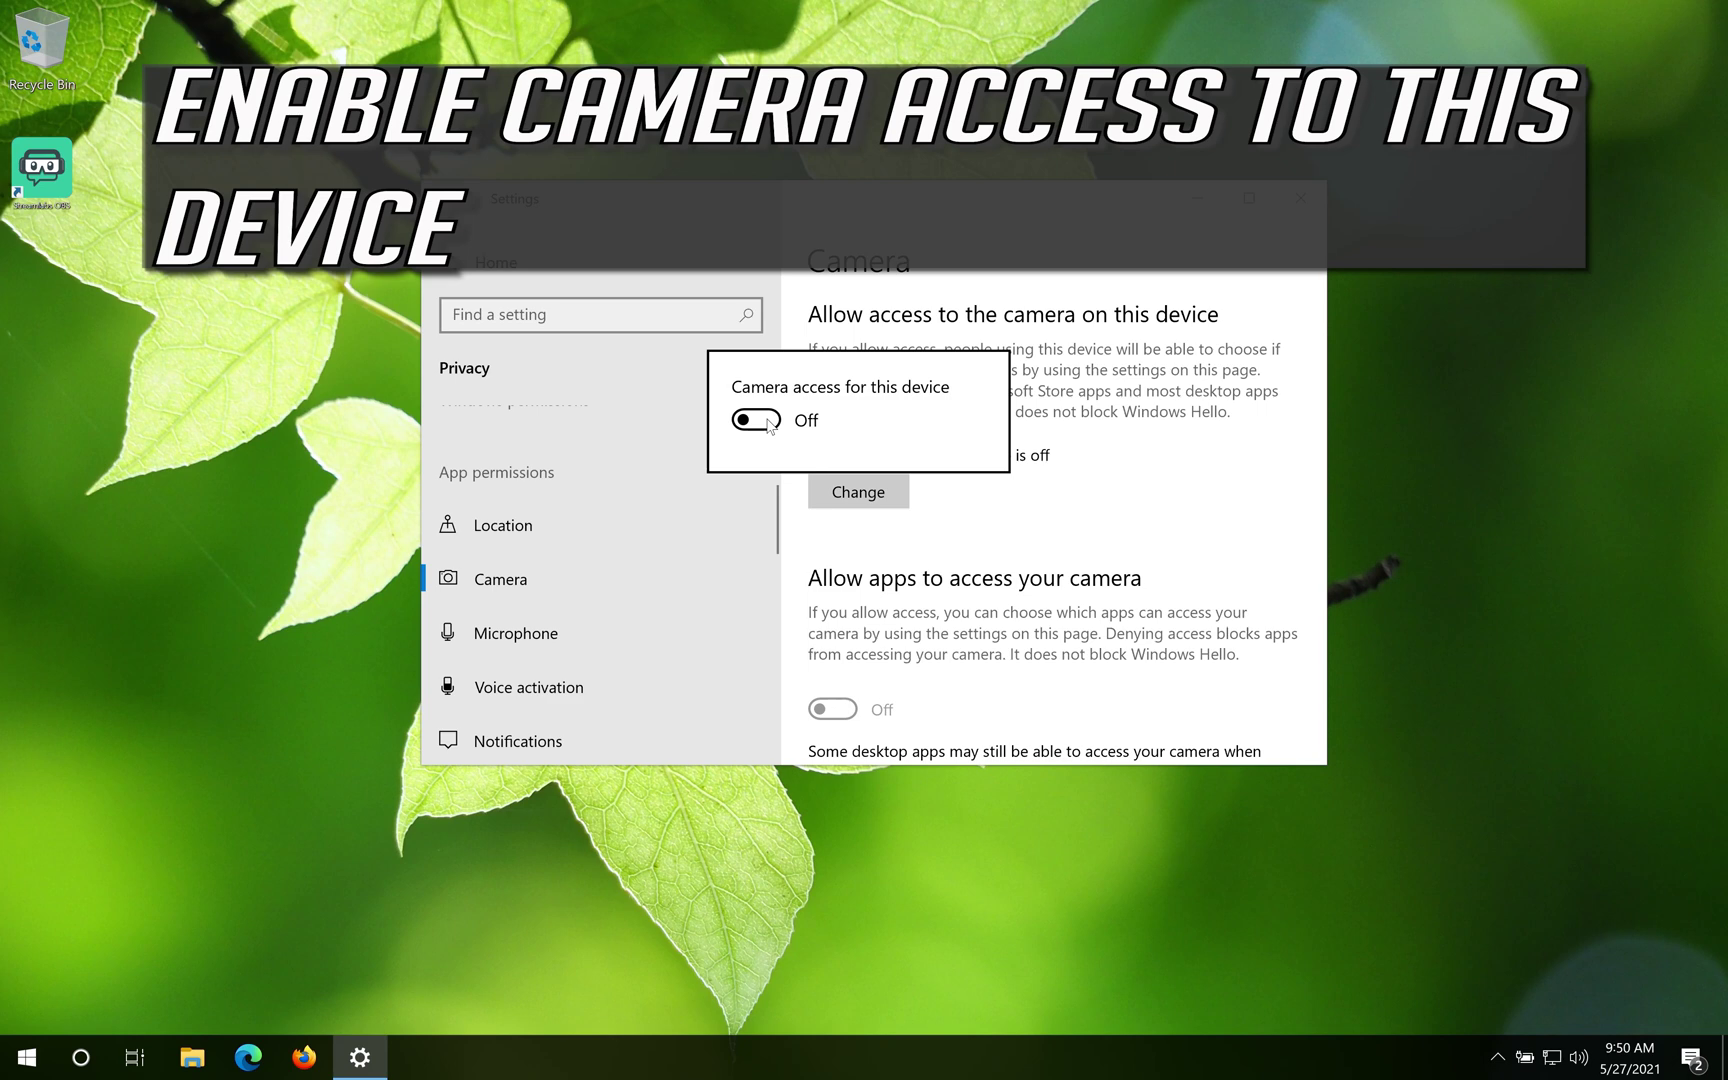
{"action": "left_click", "coordinate": [769, 426]}
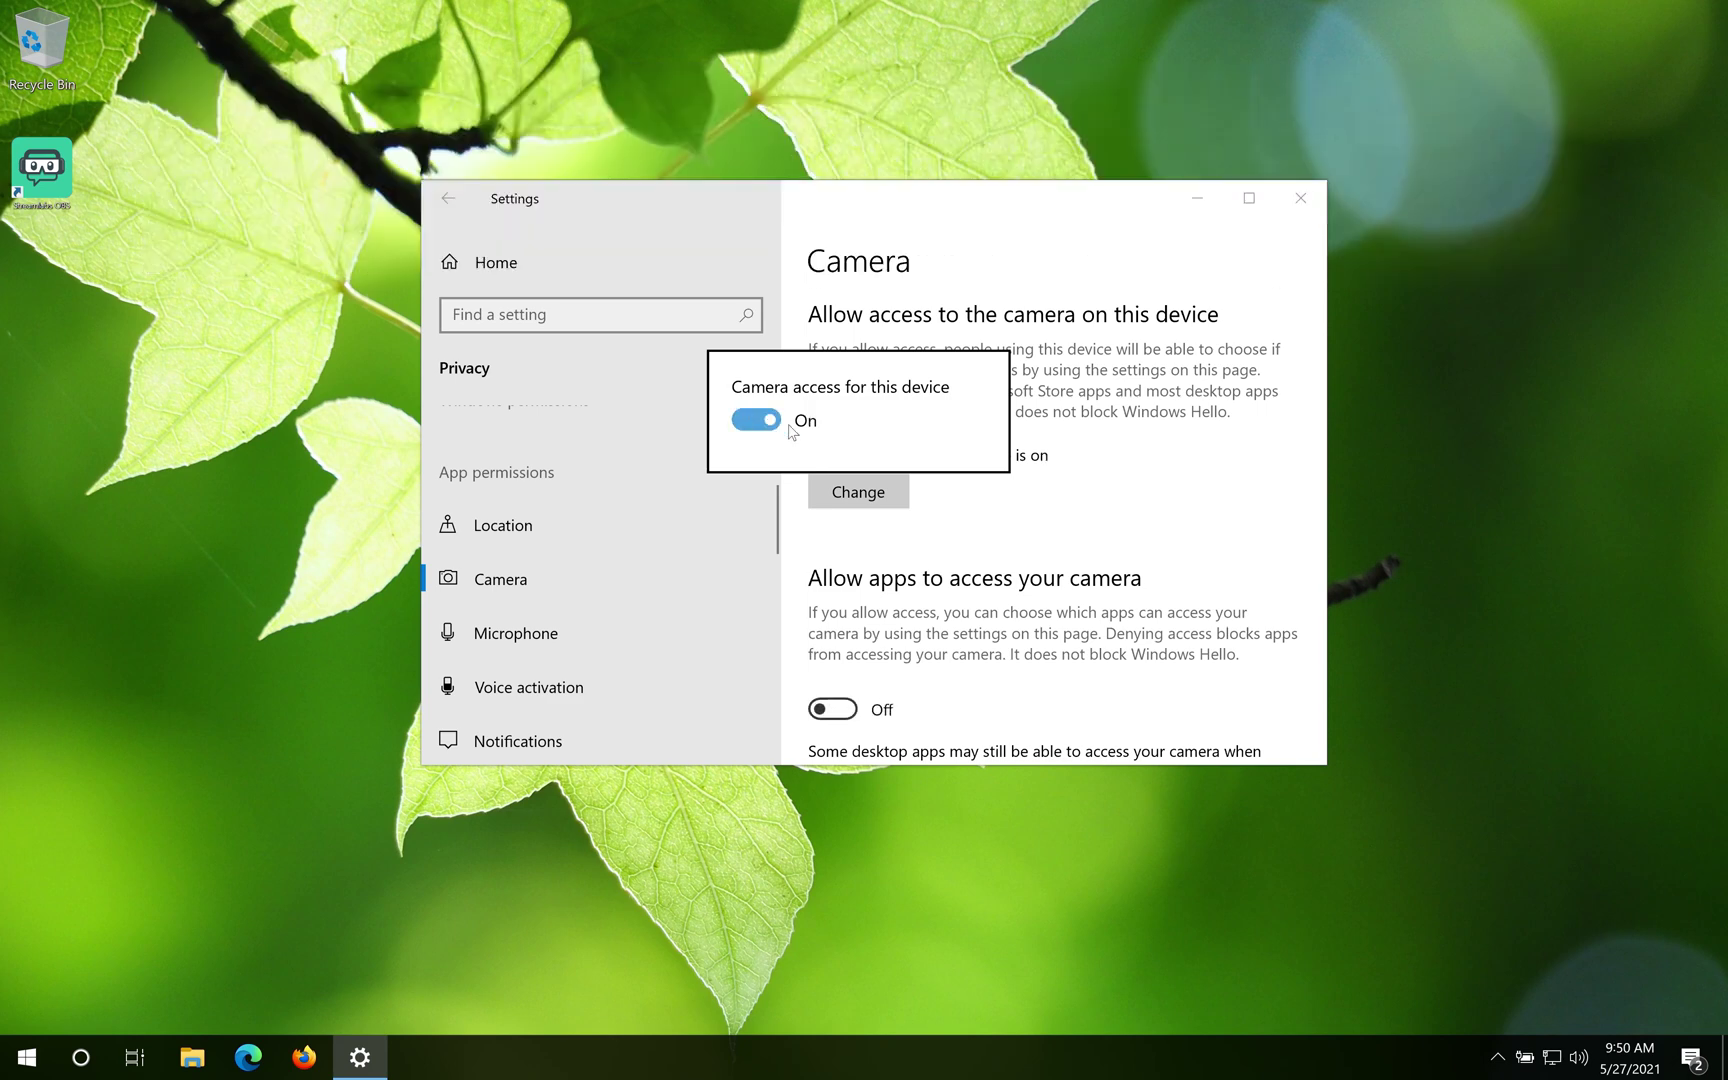
{"action": "left_click", "coordinate": [1122, 457]}
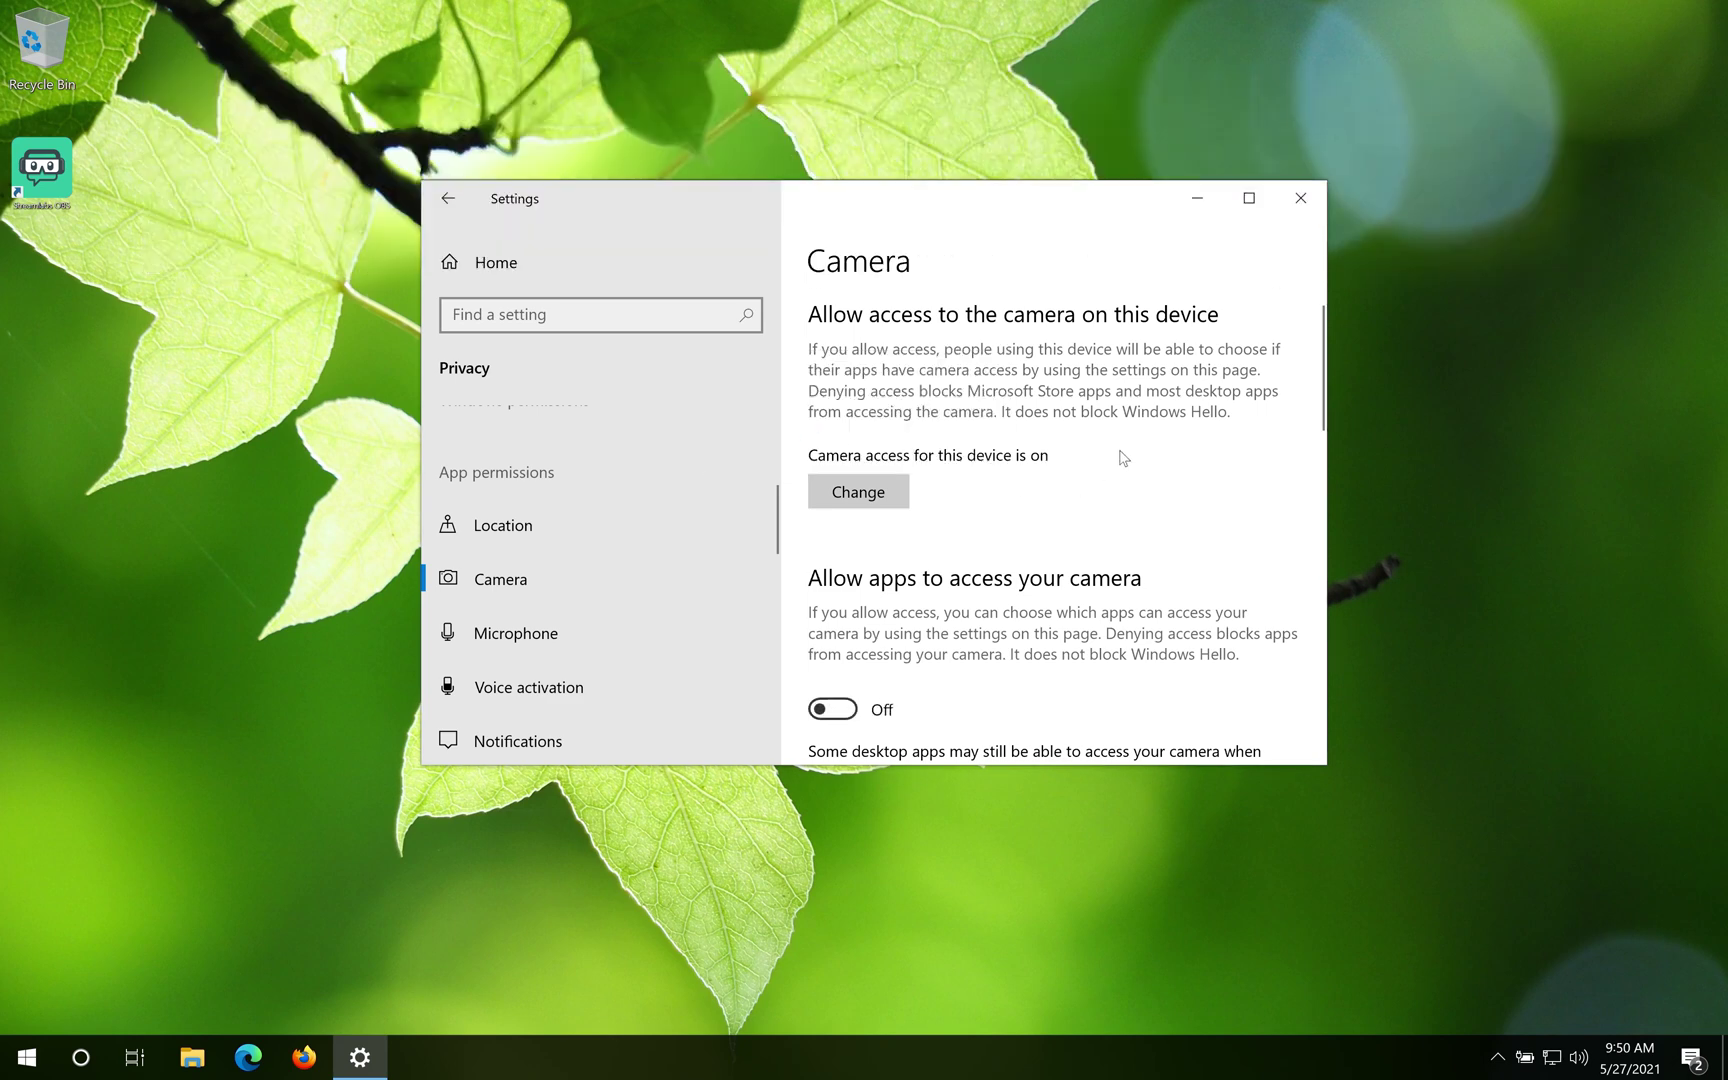
{"action": "scroll", "coordinate": [1135, 485], "scroll_direction": "down", "scroll_amount": 3}
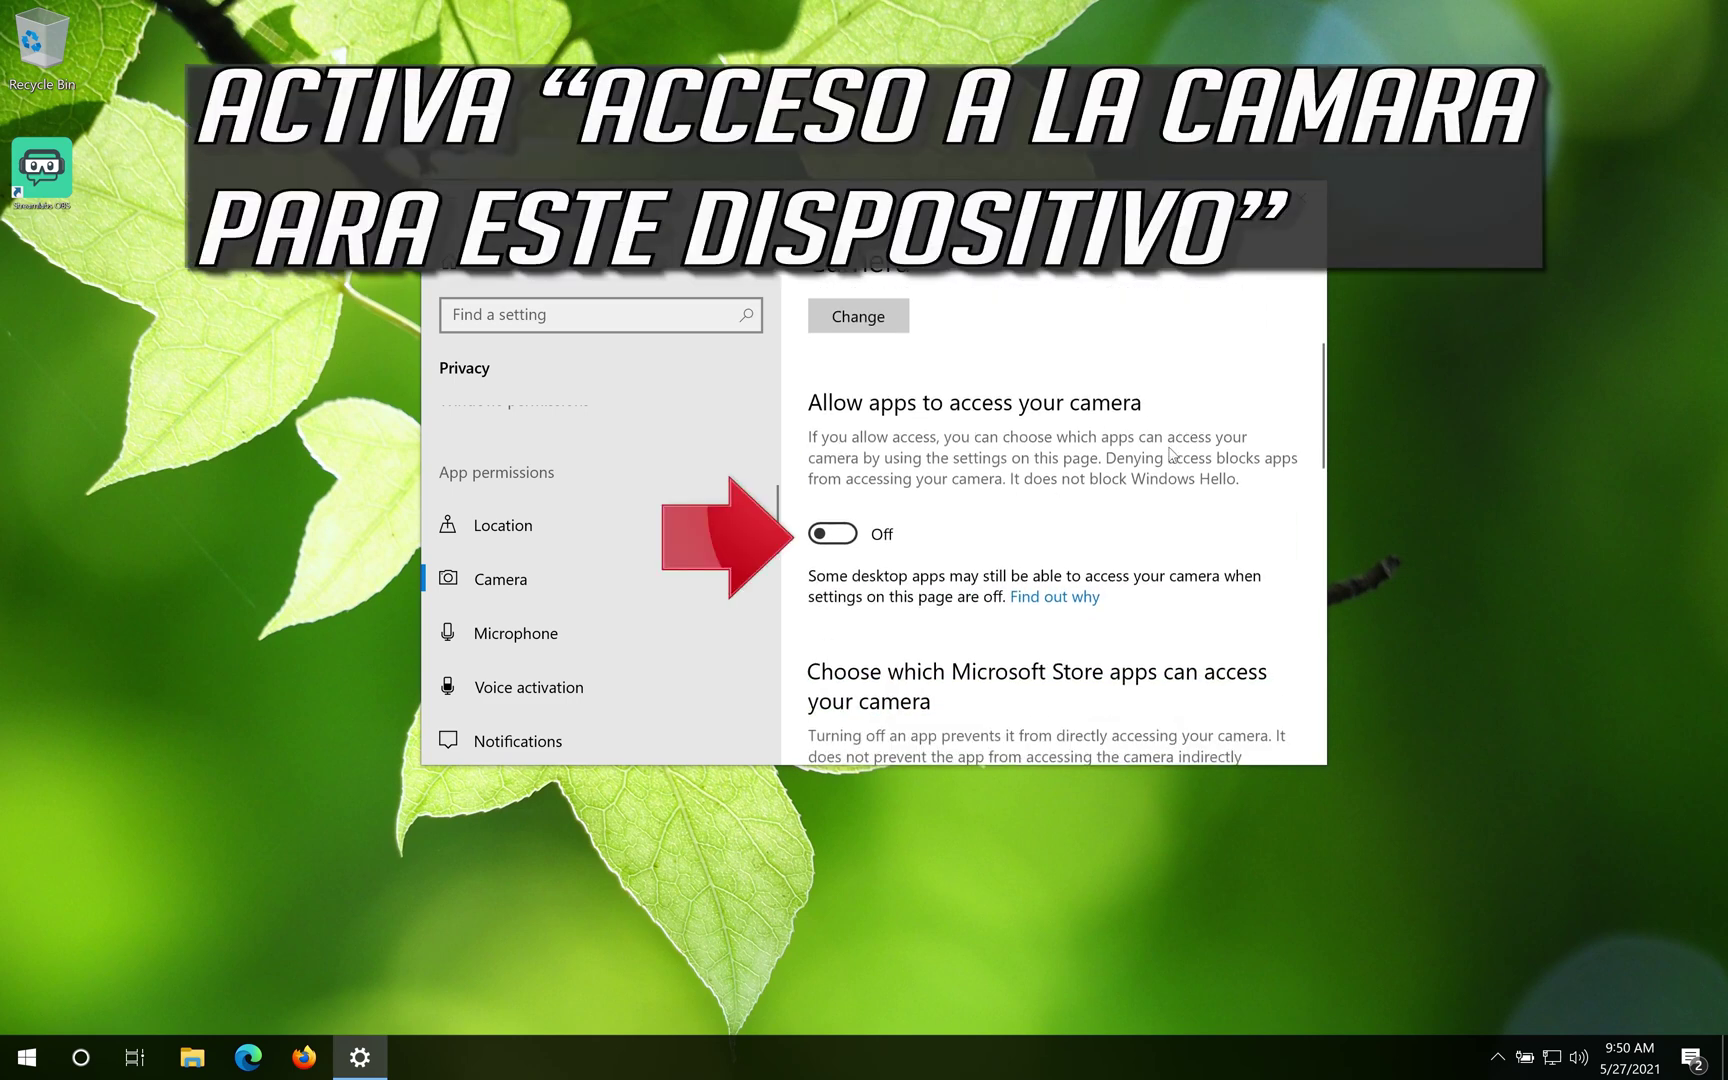
{"action": "left_click", "coordinate": [847, 545]}
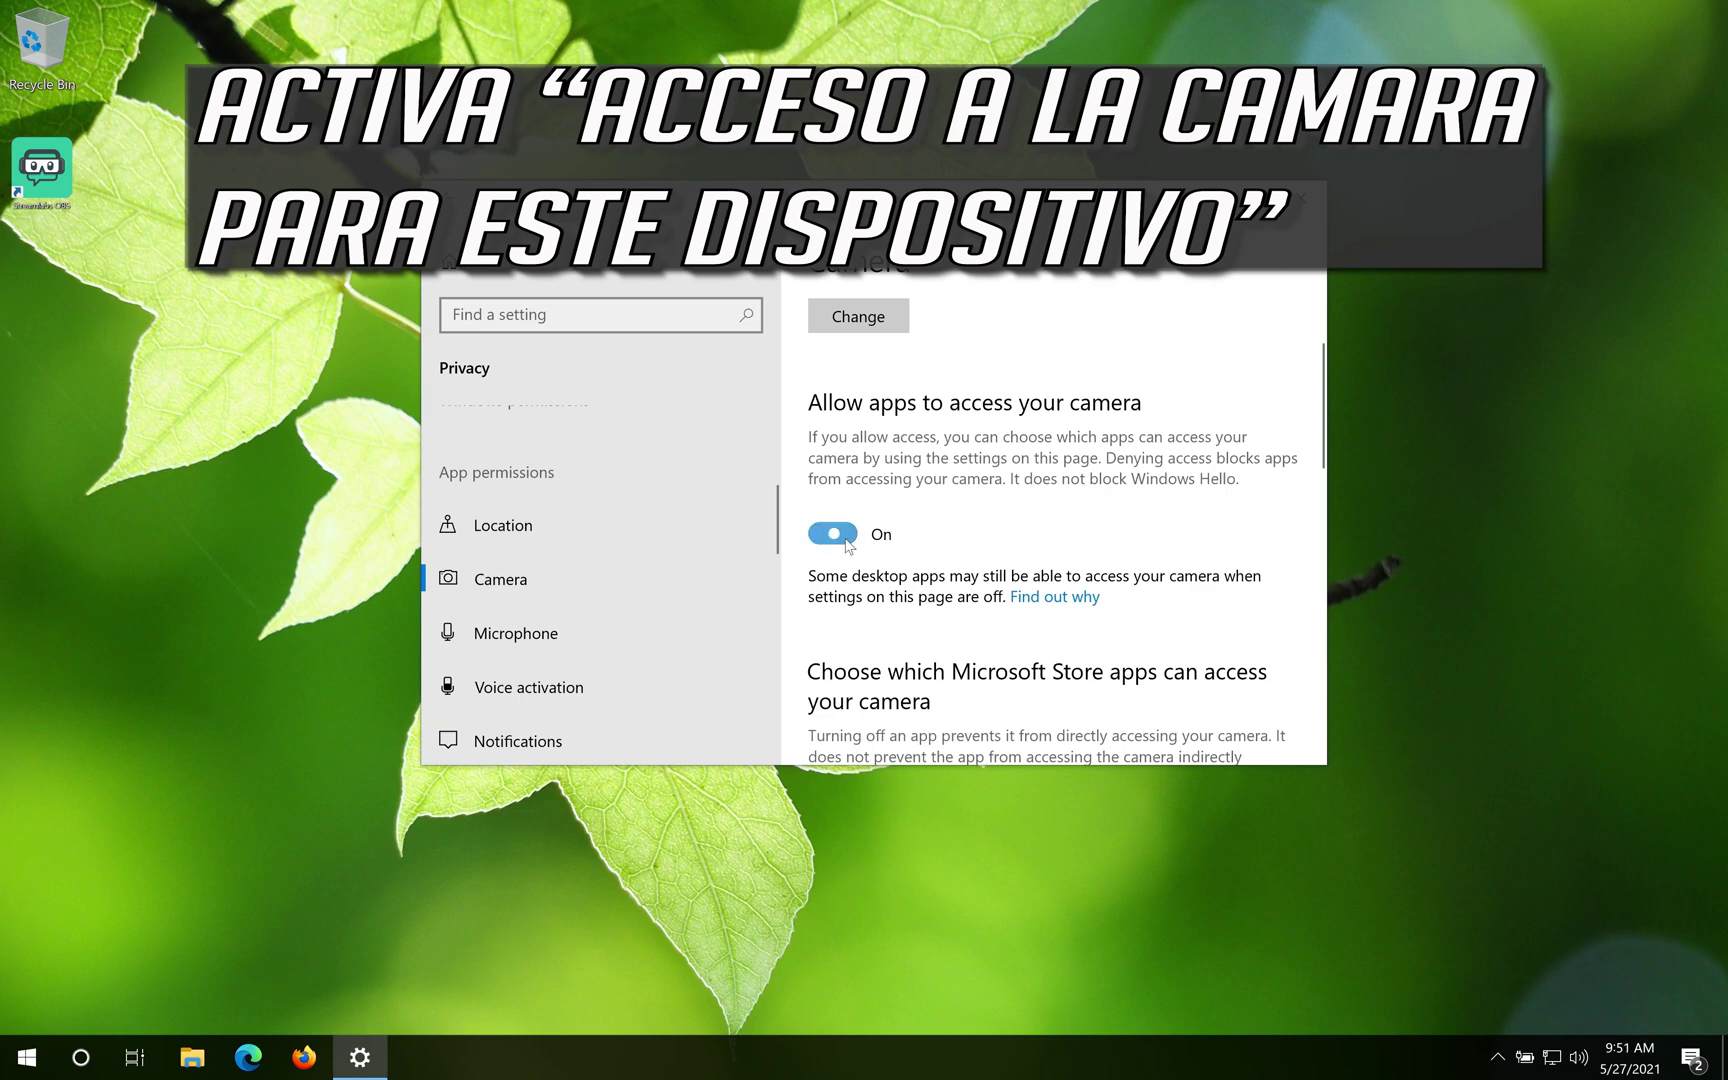
- Review the camera permissions of the Microsoft Store apps and desktop apps, and close Settings
{"action": "scroll", "coordinate": [1060, 490], "scroll_direction": "down", "scroll_amount": 5}
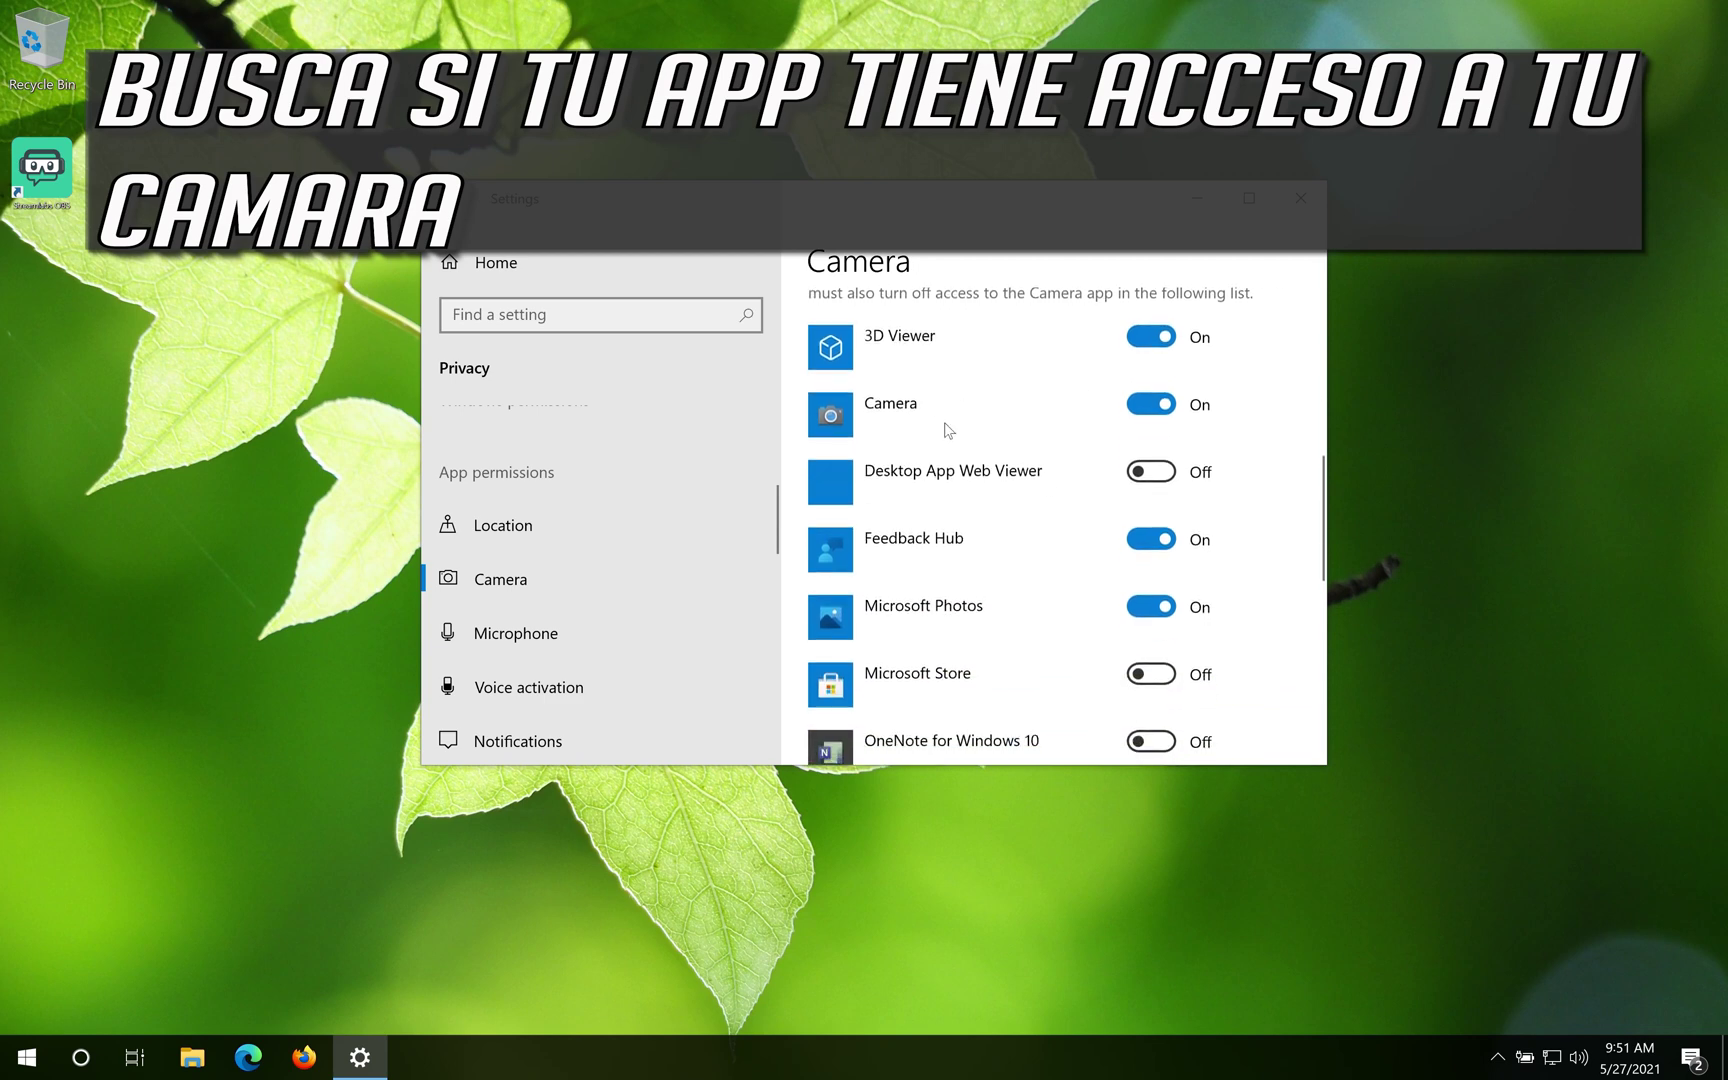
{"action": "scroll", "coordinate": [975, 626], "scroll_direction": "down", "scroll_amount": 2}
{"action": "scroll", "coordinate": [975, 626], "scroll_direction": "down", "scroll_amount": 2}
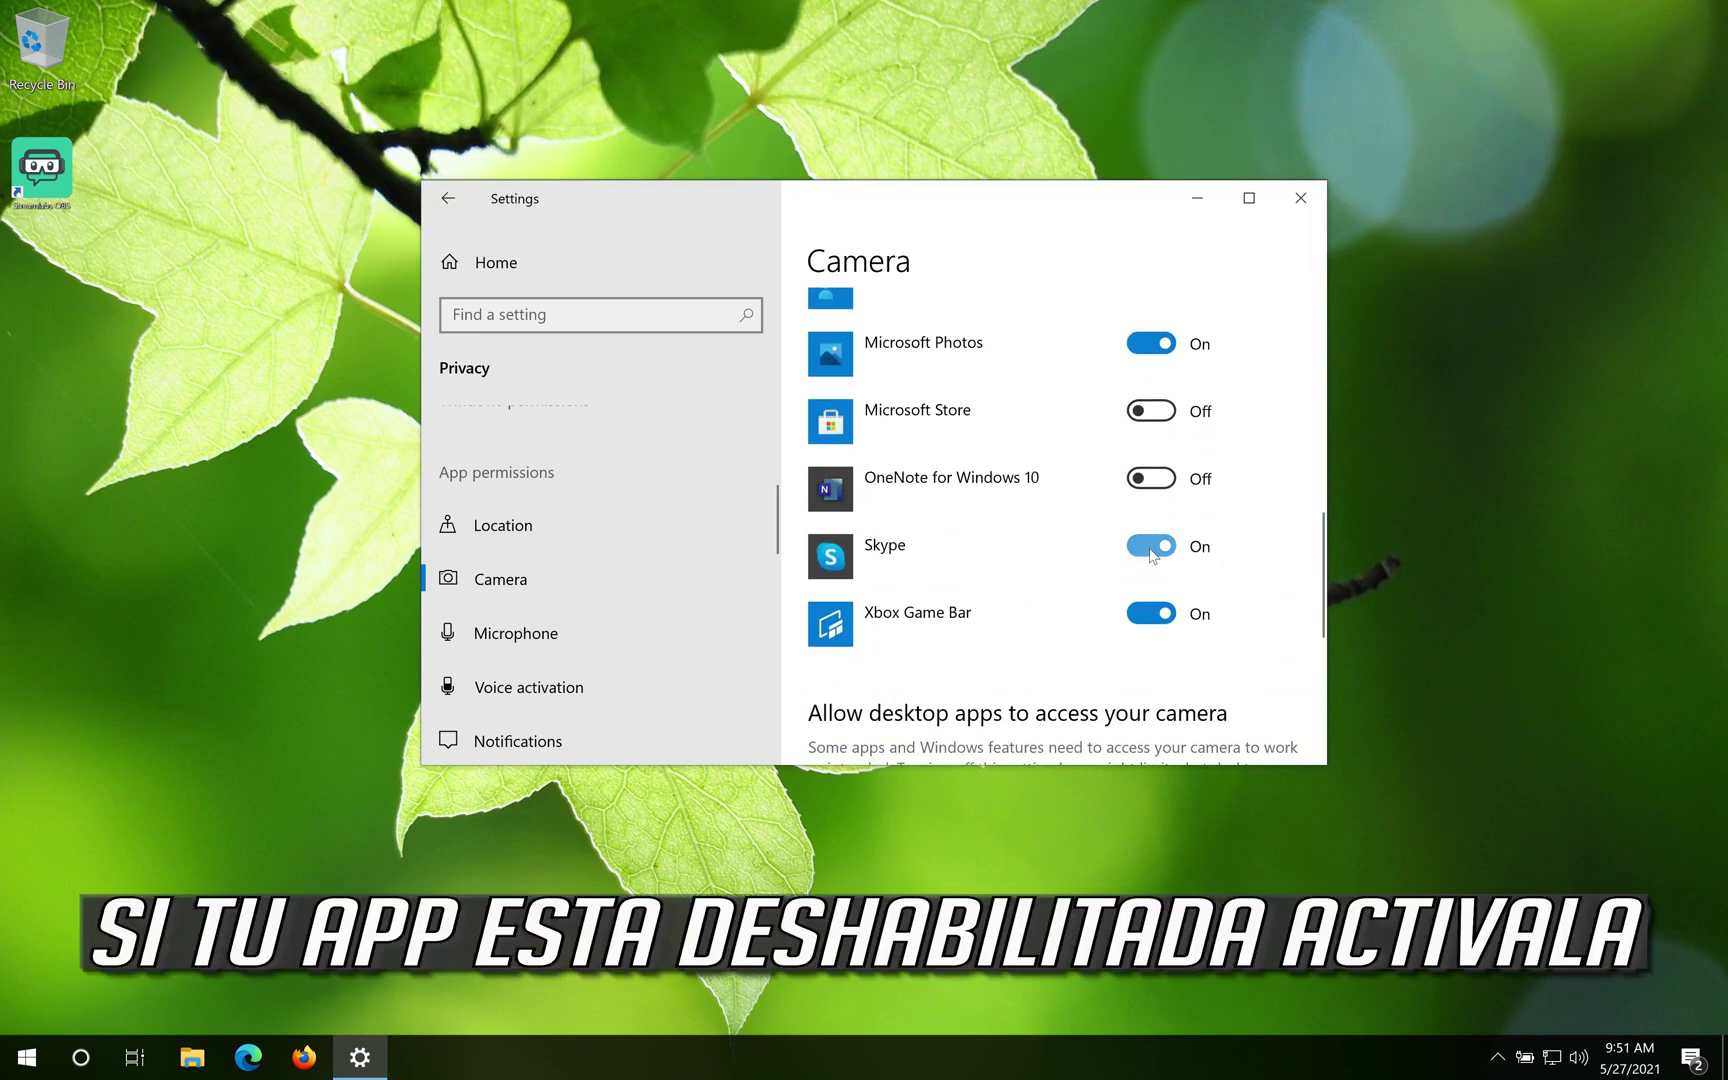
{"action": "scroll", "coordinate": [1137, 553], "scroll_direction": "down", "scroll_amount": 3}
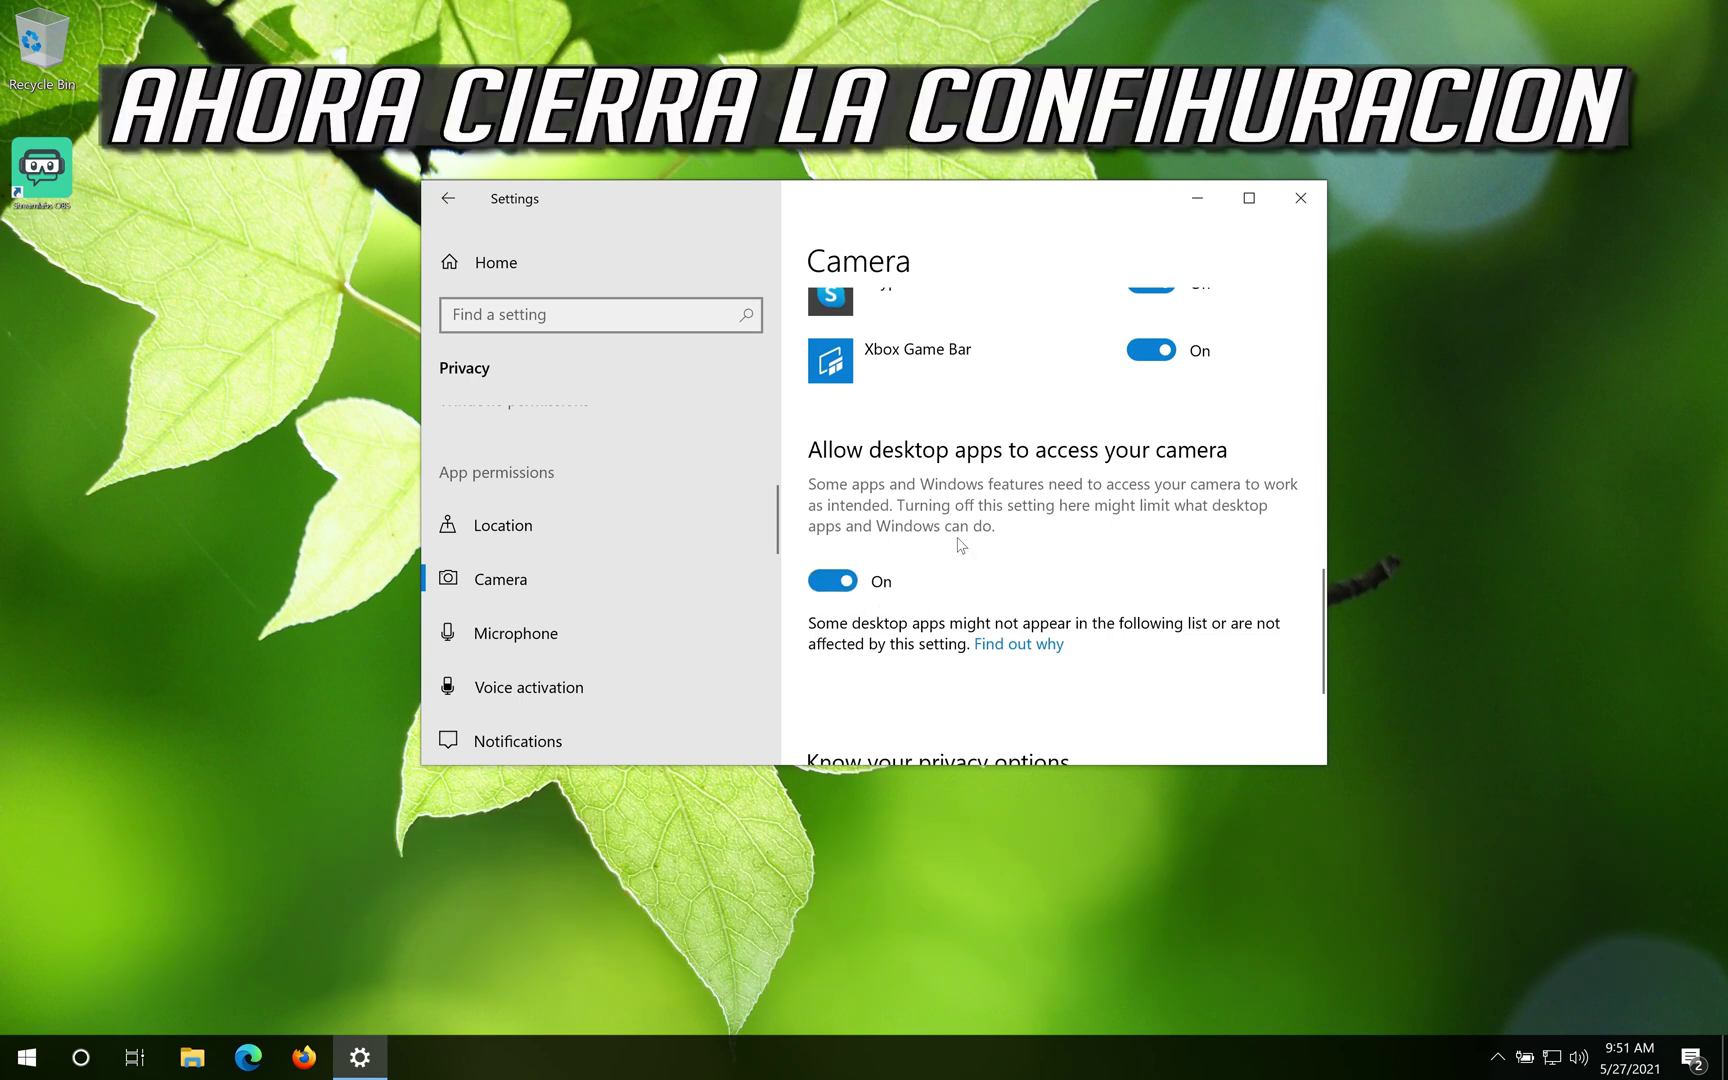
{"action": "left_click", "coordinate": [1305, 209]}
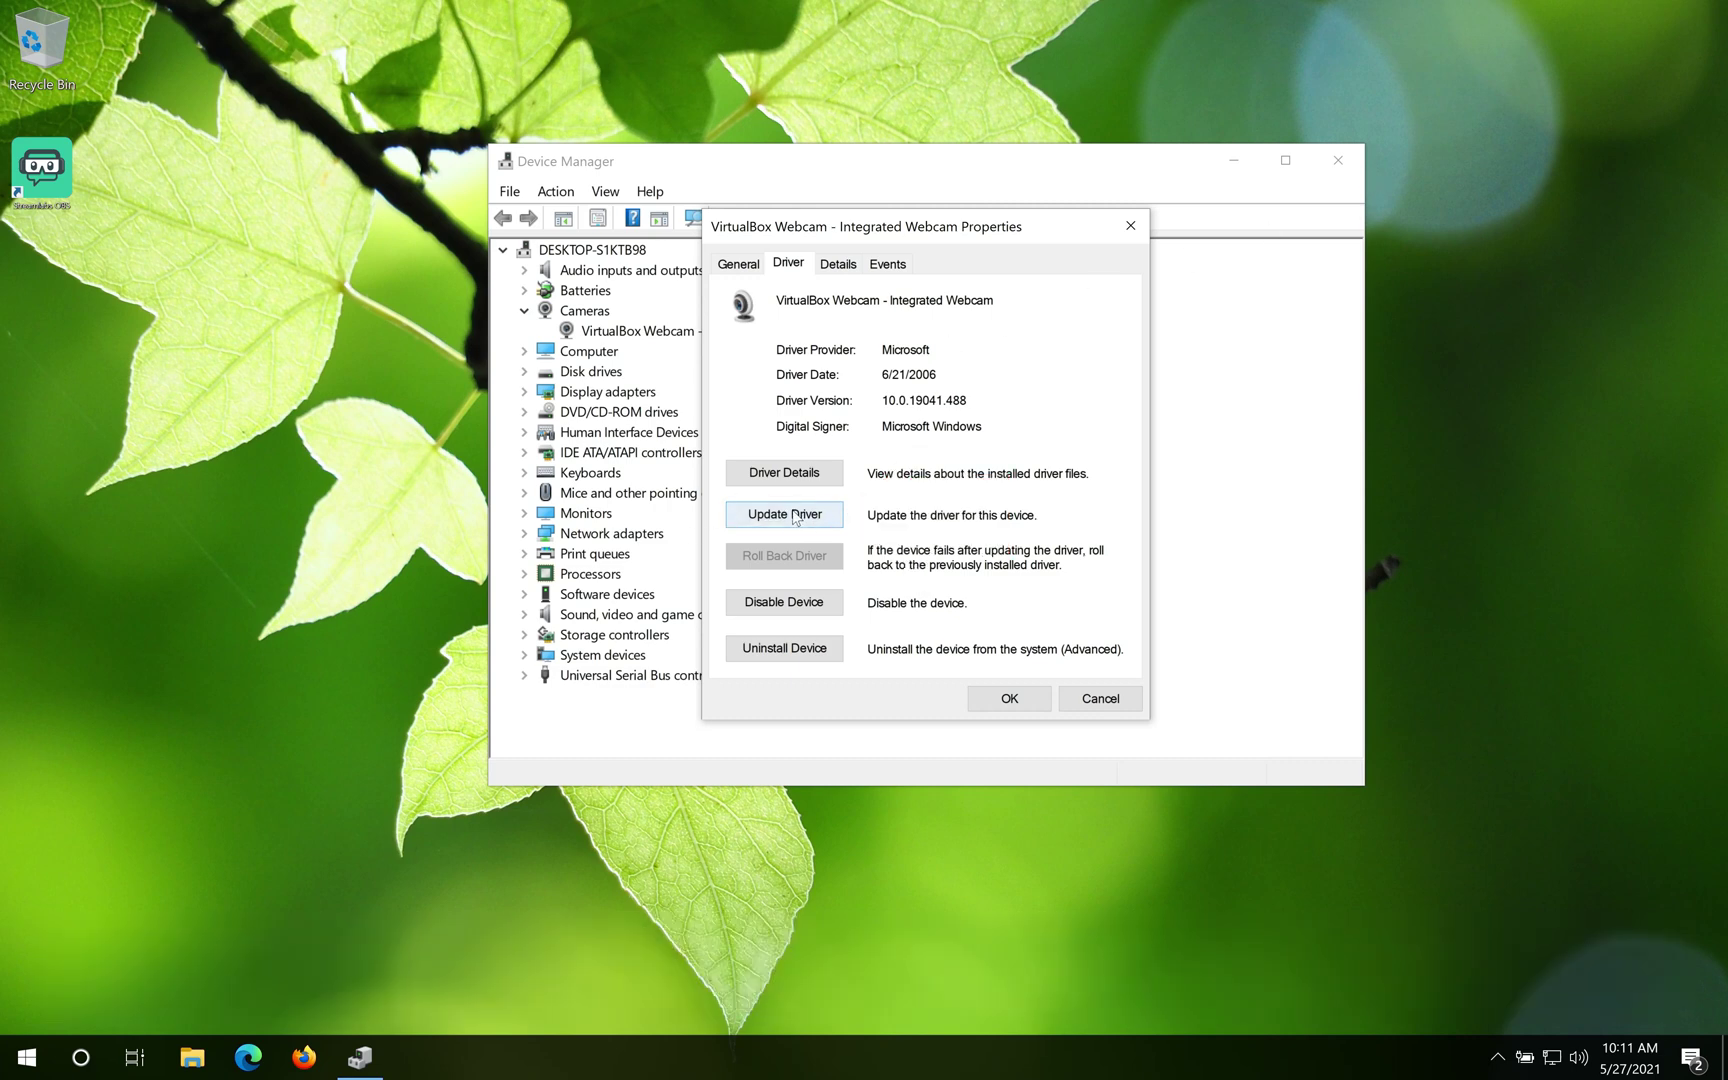
- Manually install the USB Video Device driver for the webcam from the computer's list of available drivers and close Device Manager
{"action": "left_click", "coordinate": [793, 515]}
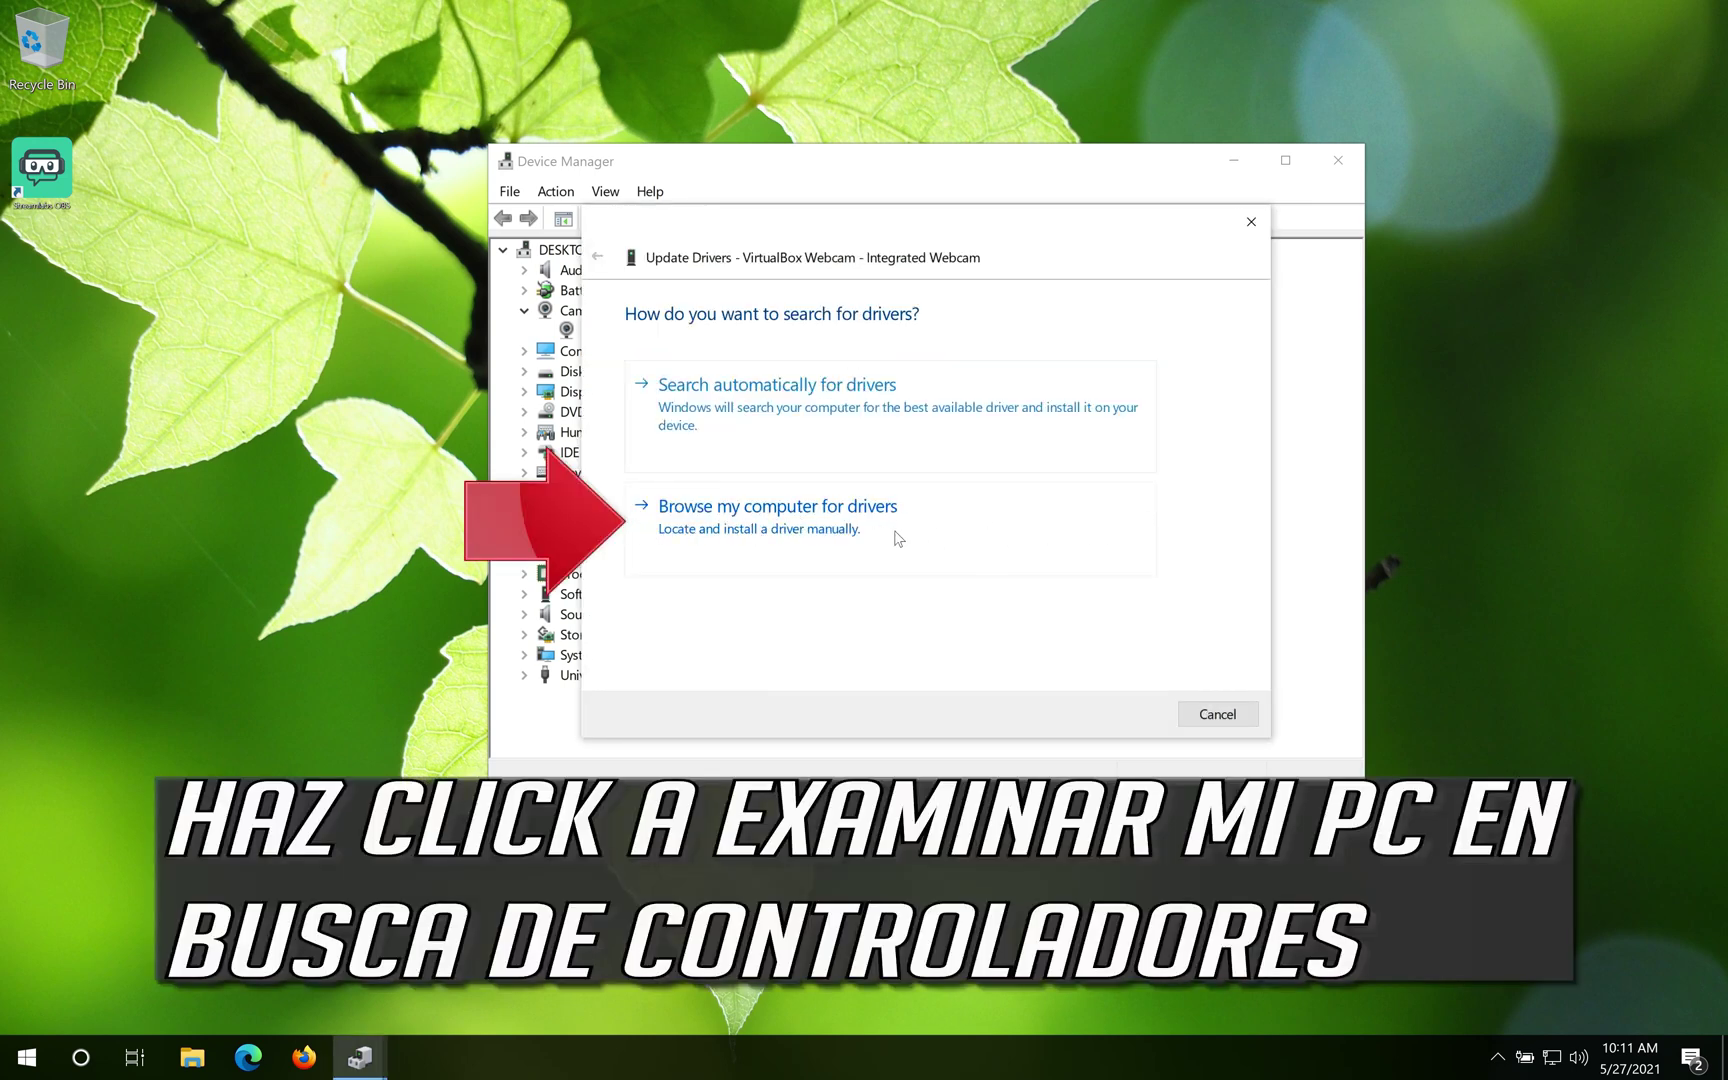
{"action": "left_click", "coordinate": [785, 563]}
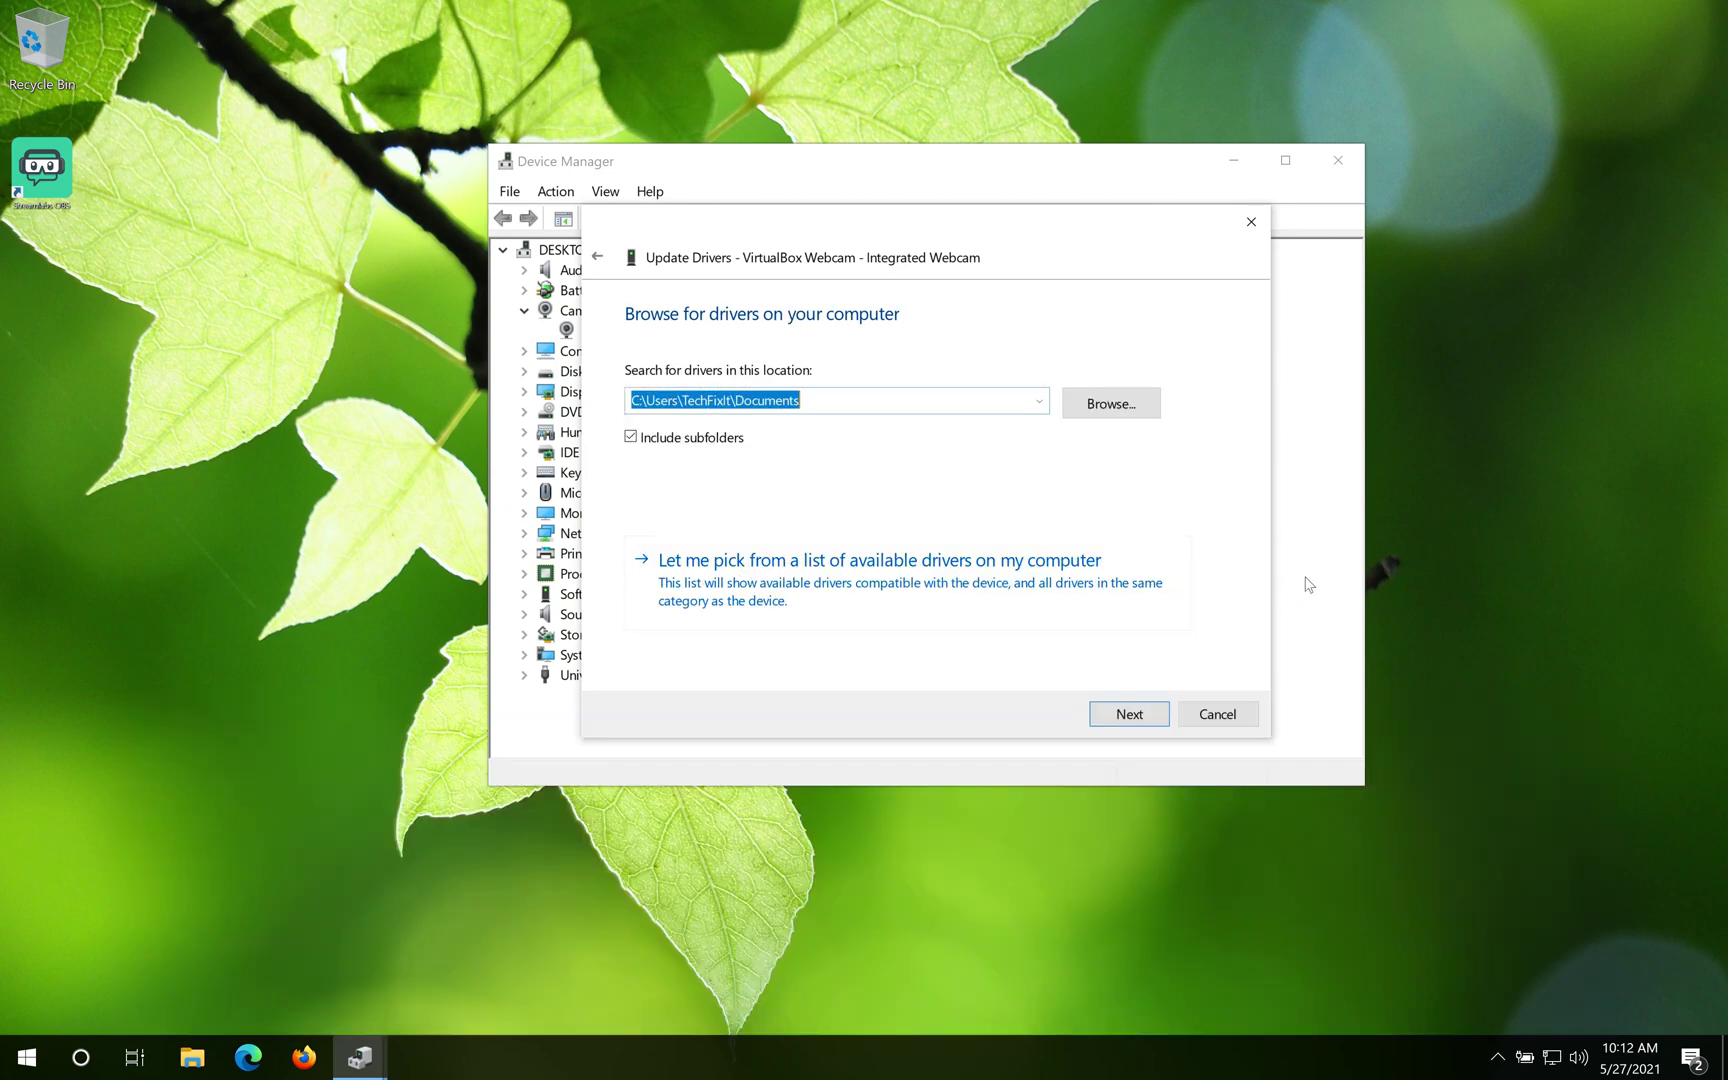
{"action": "left_click", "coordinate": [786, 584]}
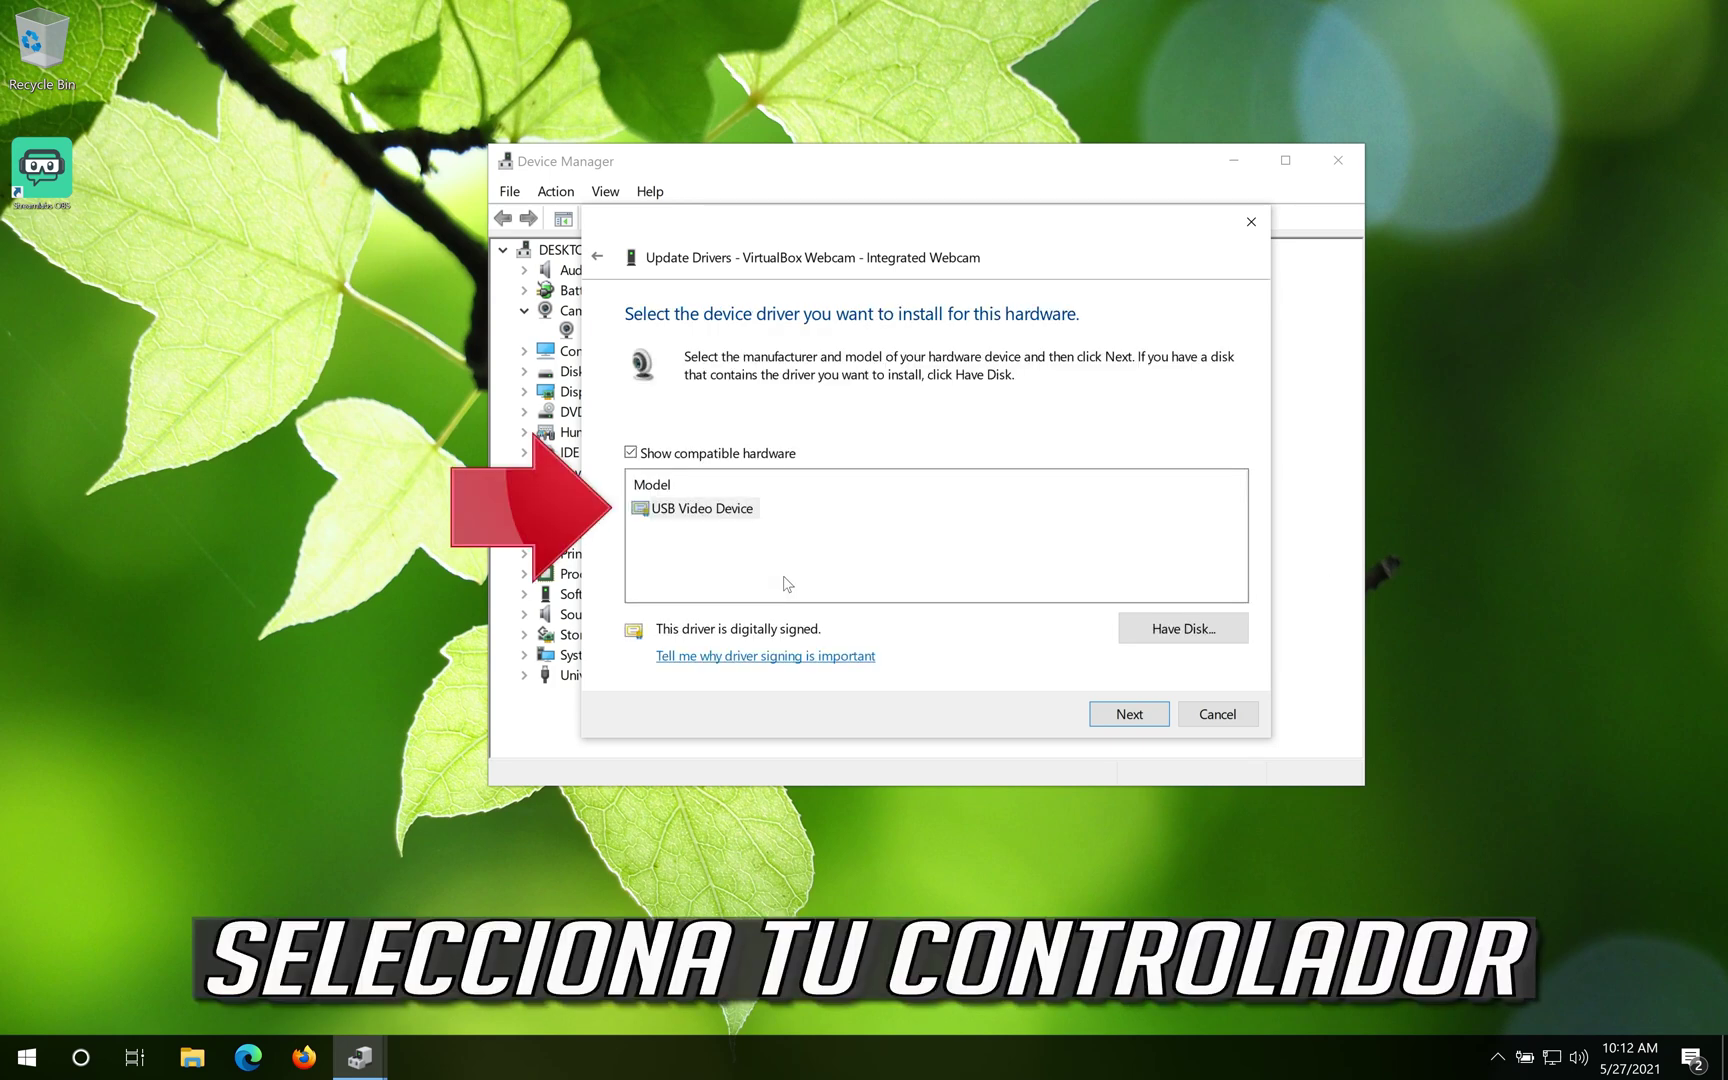
{"action": "left_click", "coordinate": [672, 512]}
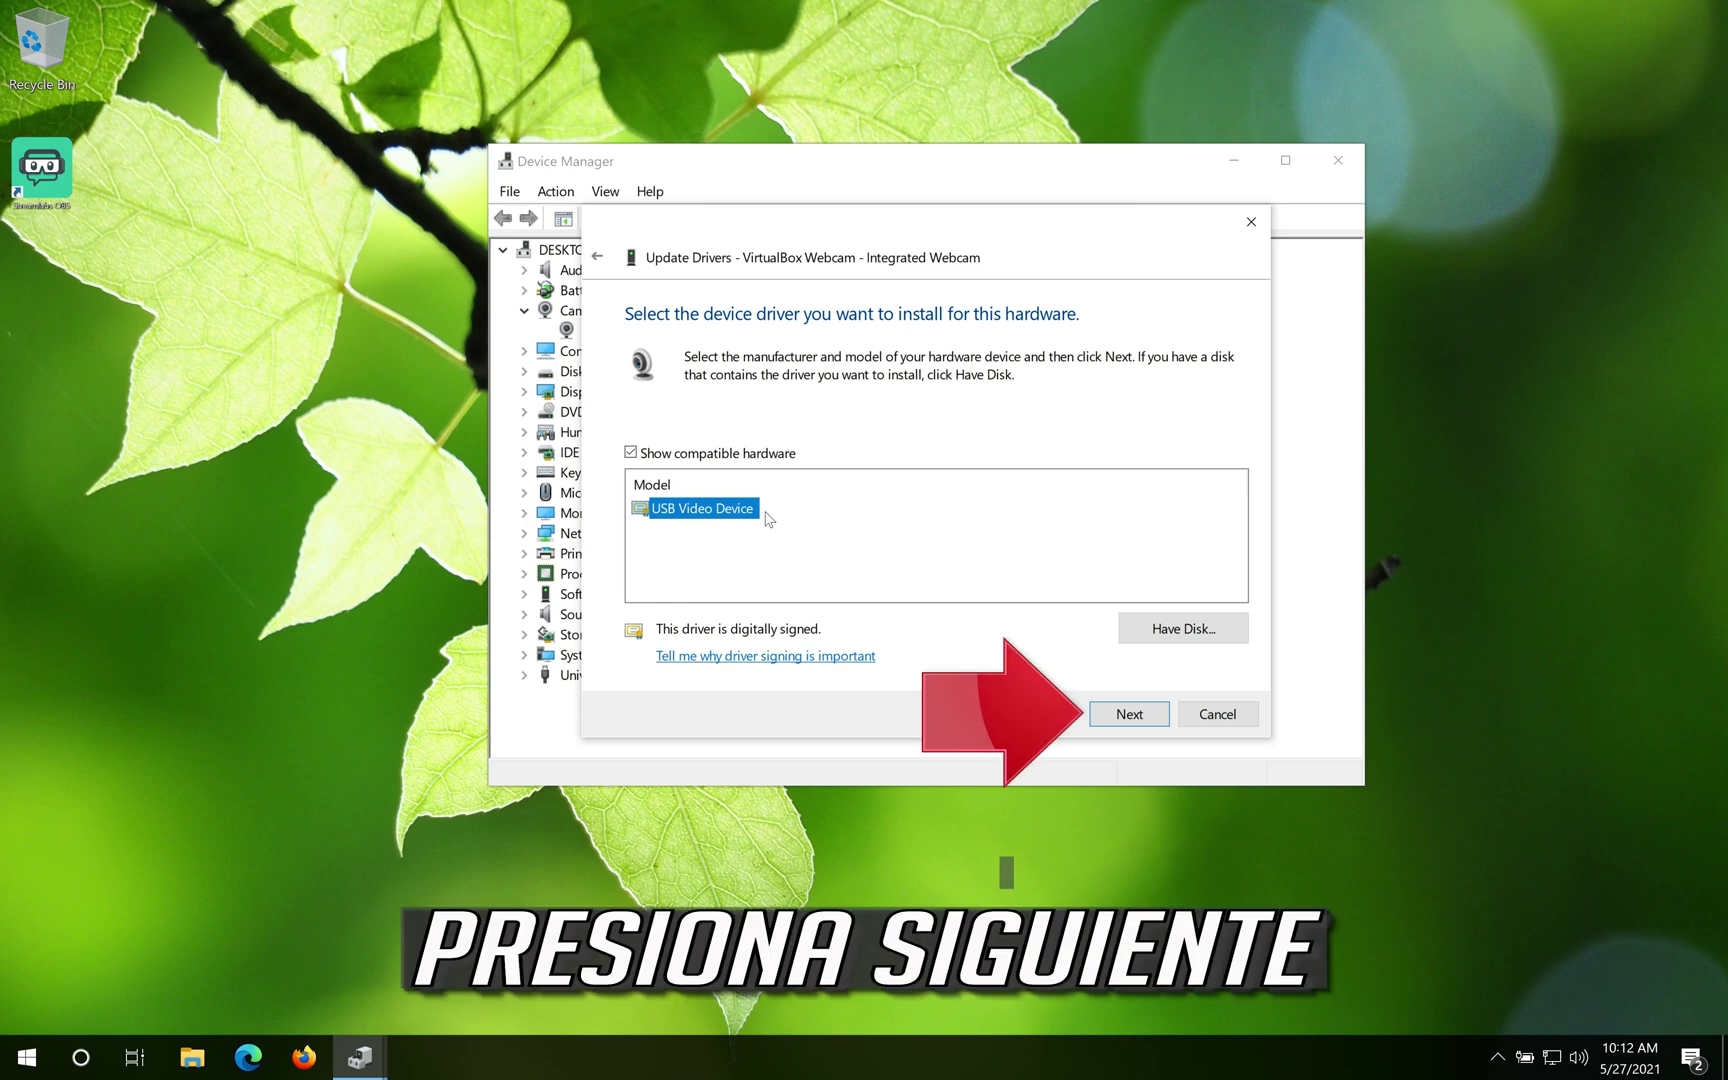
{"action": "left_click", "coordinate": [1126, 714]}
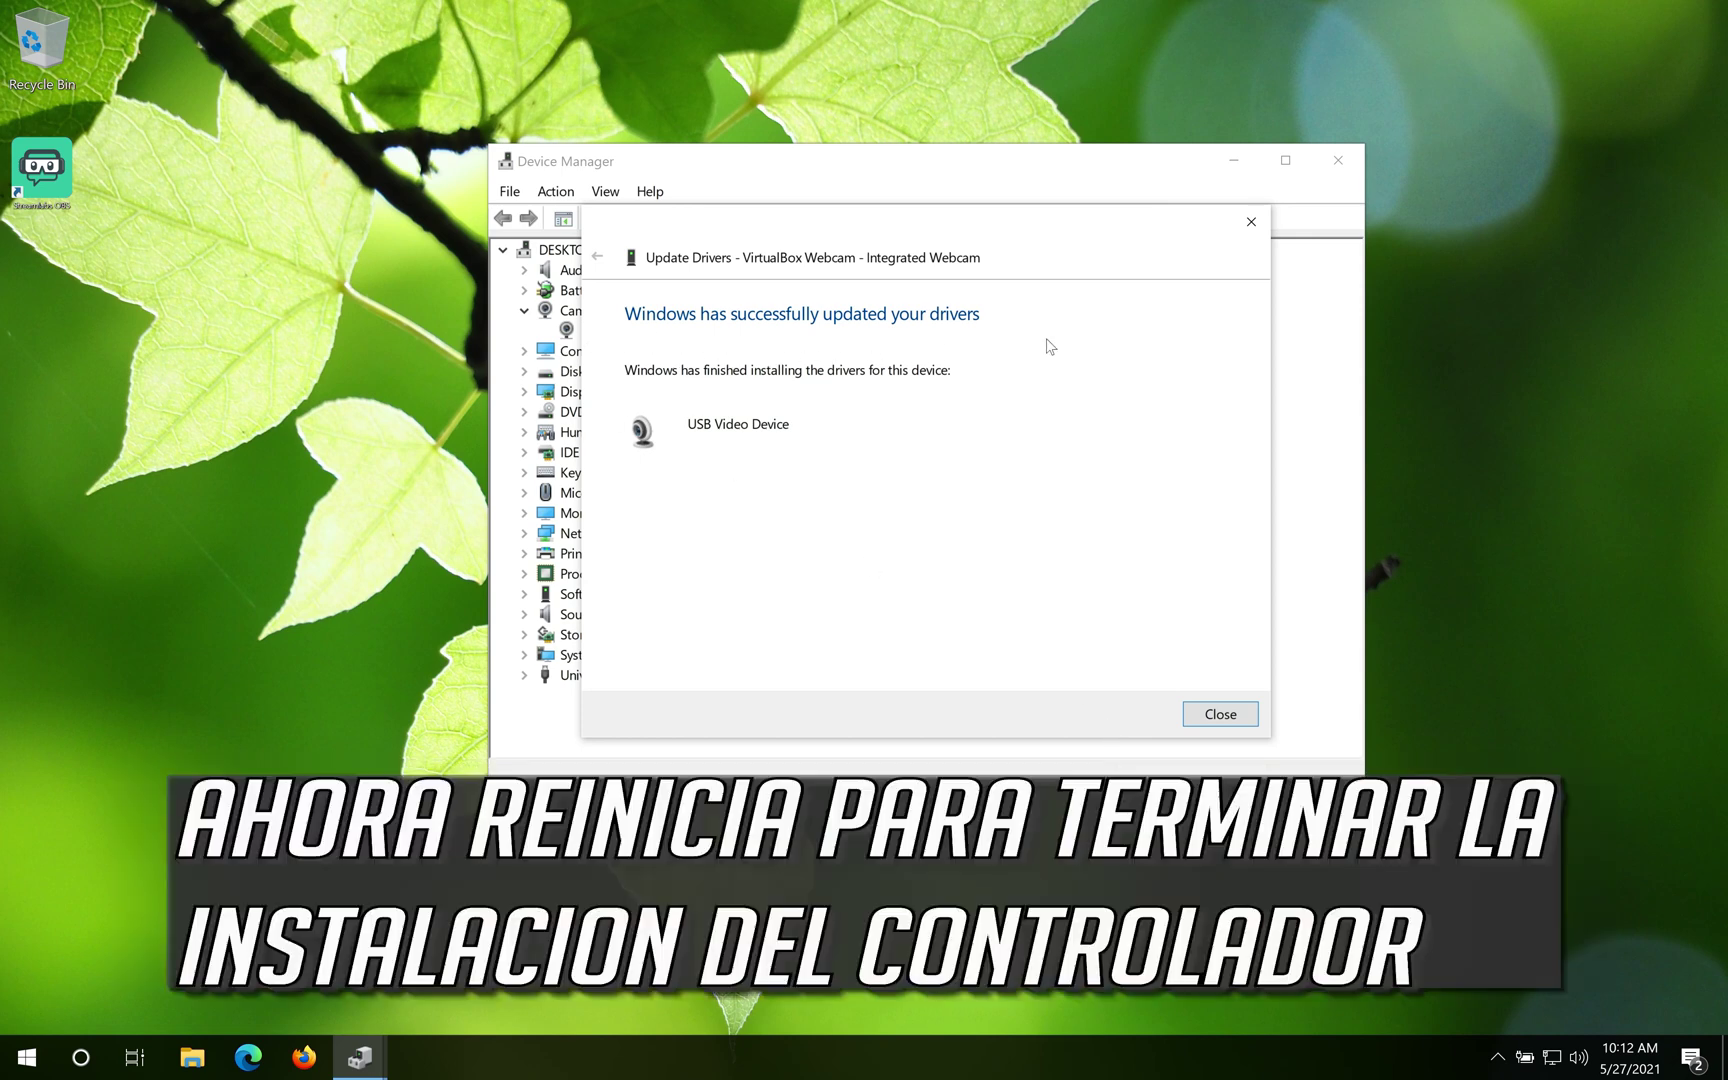
{"action": "left_click", "coordinate": [1230, 716]}
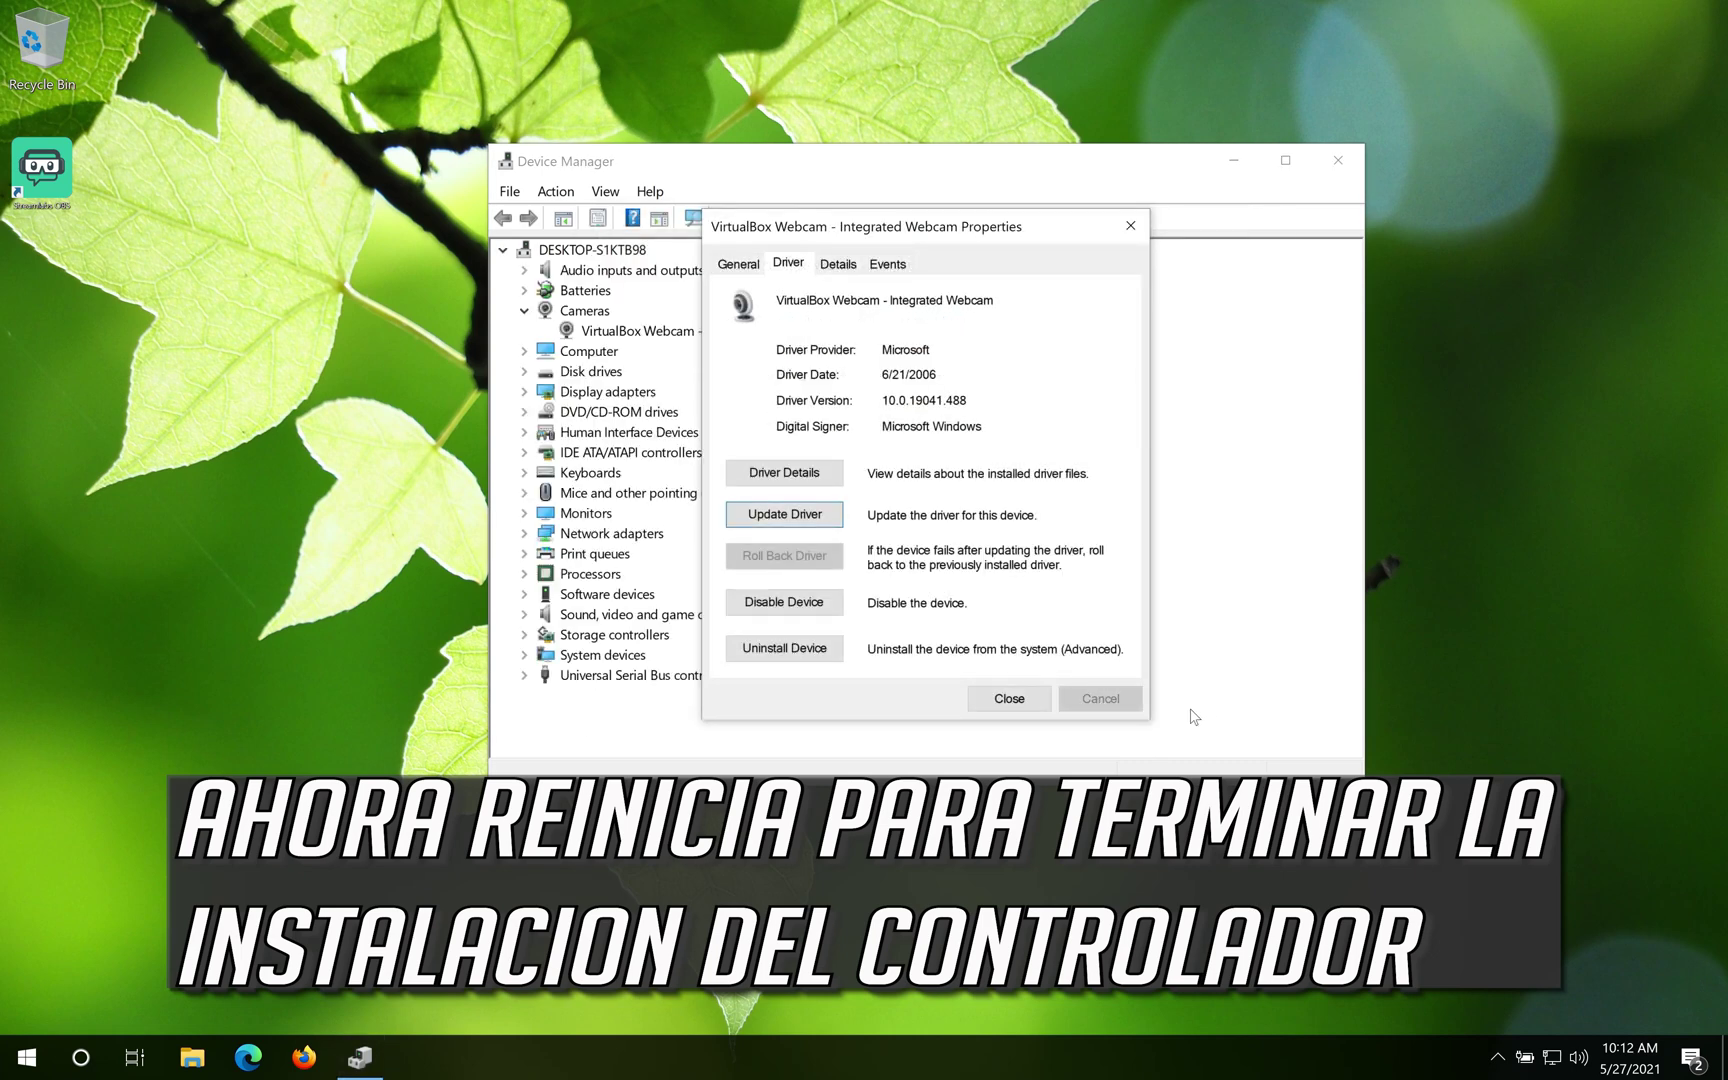
{"action": "left_click", "coordinate": [1019, 704]}
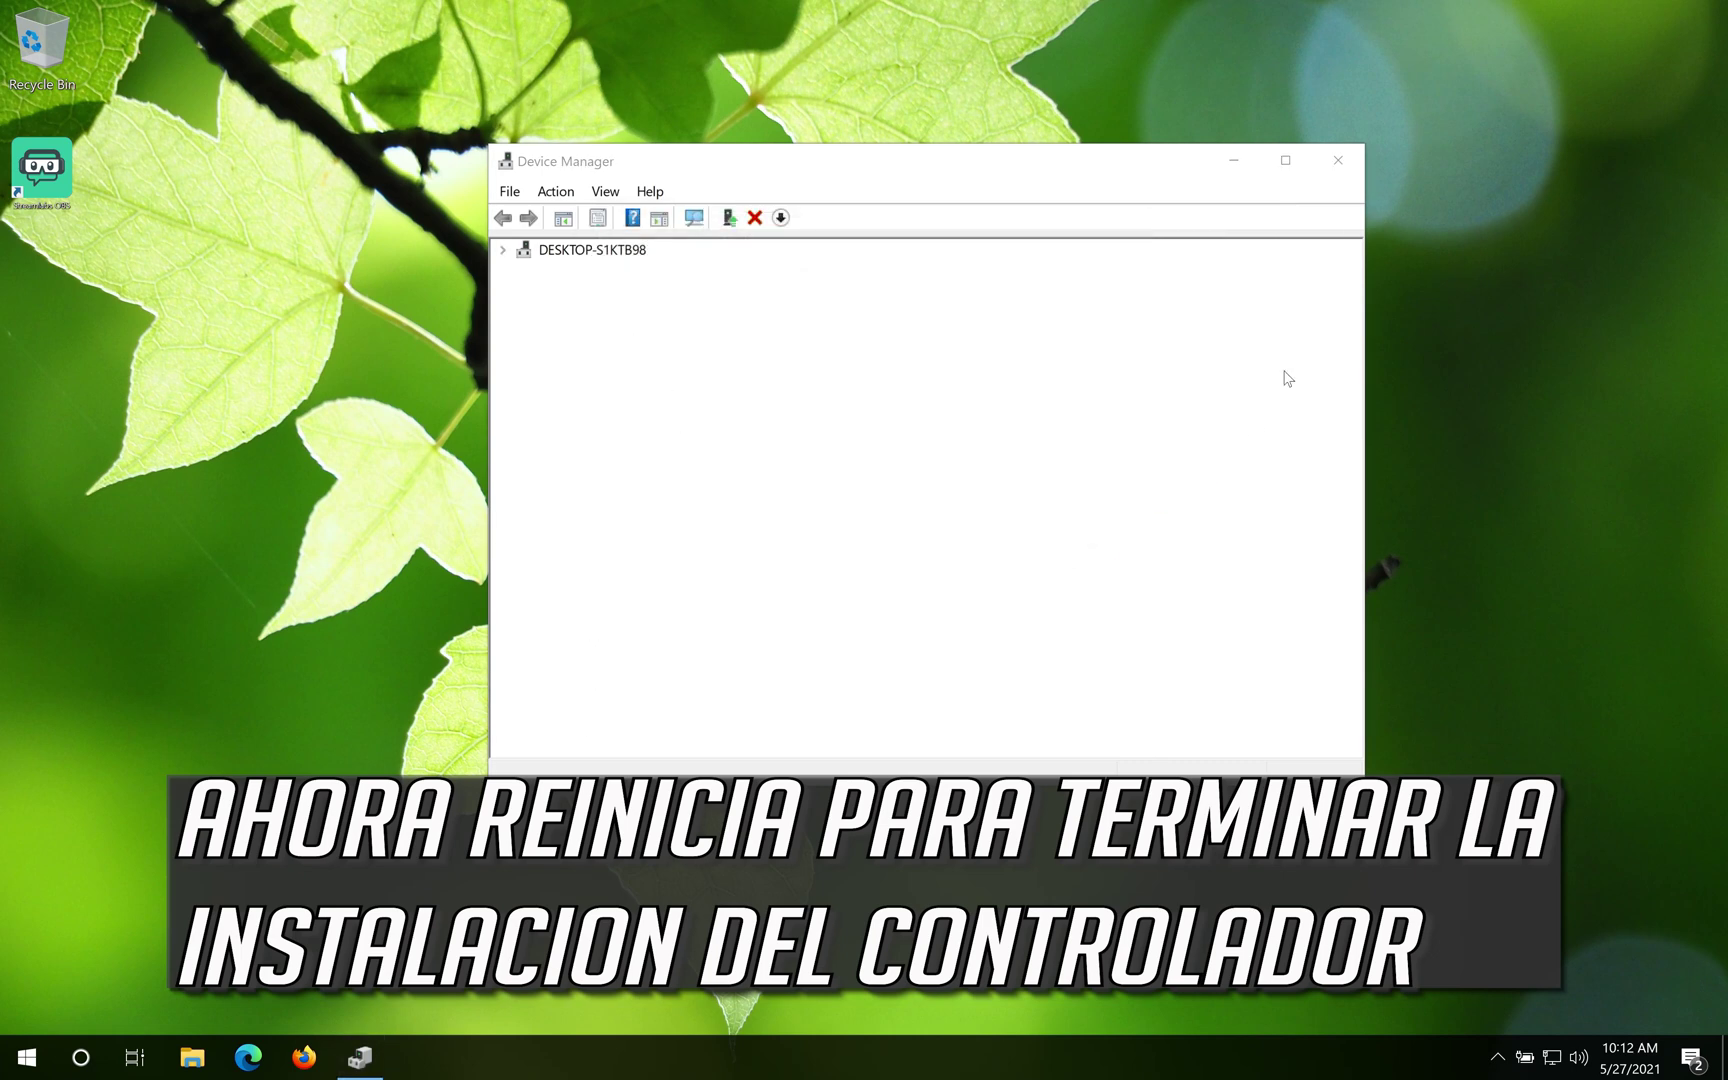
{"action": "left_click", "coordinate": [1338, 163]}
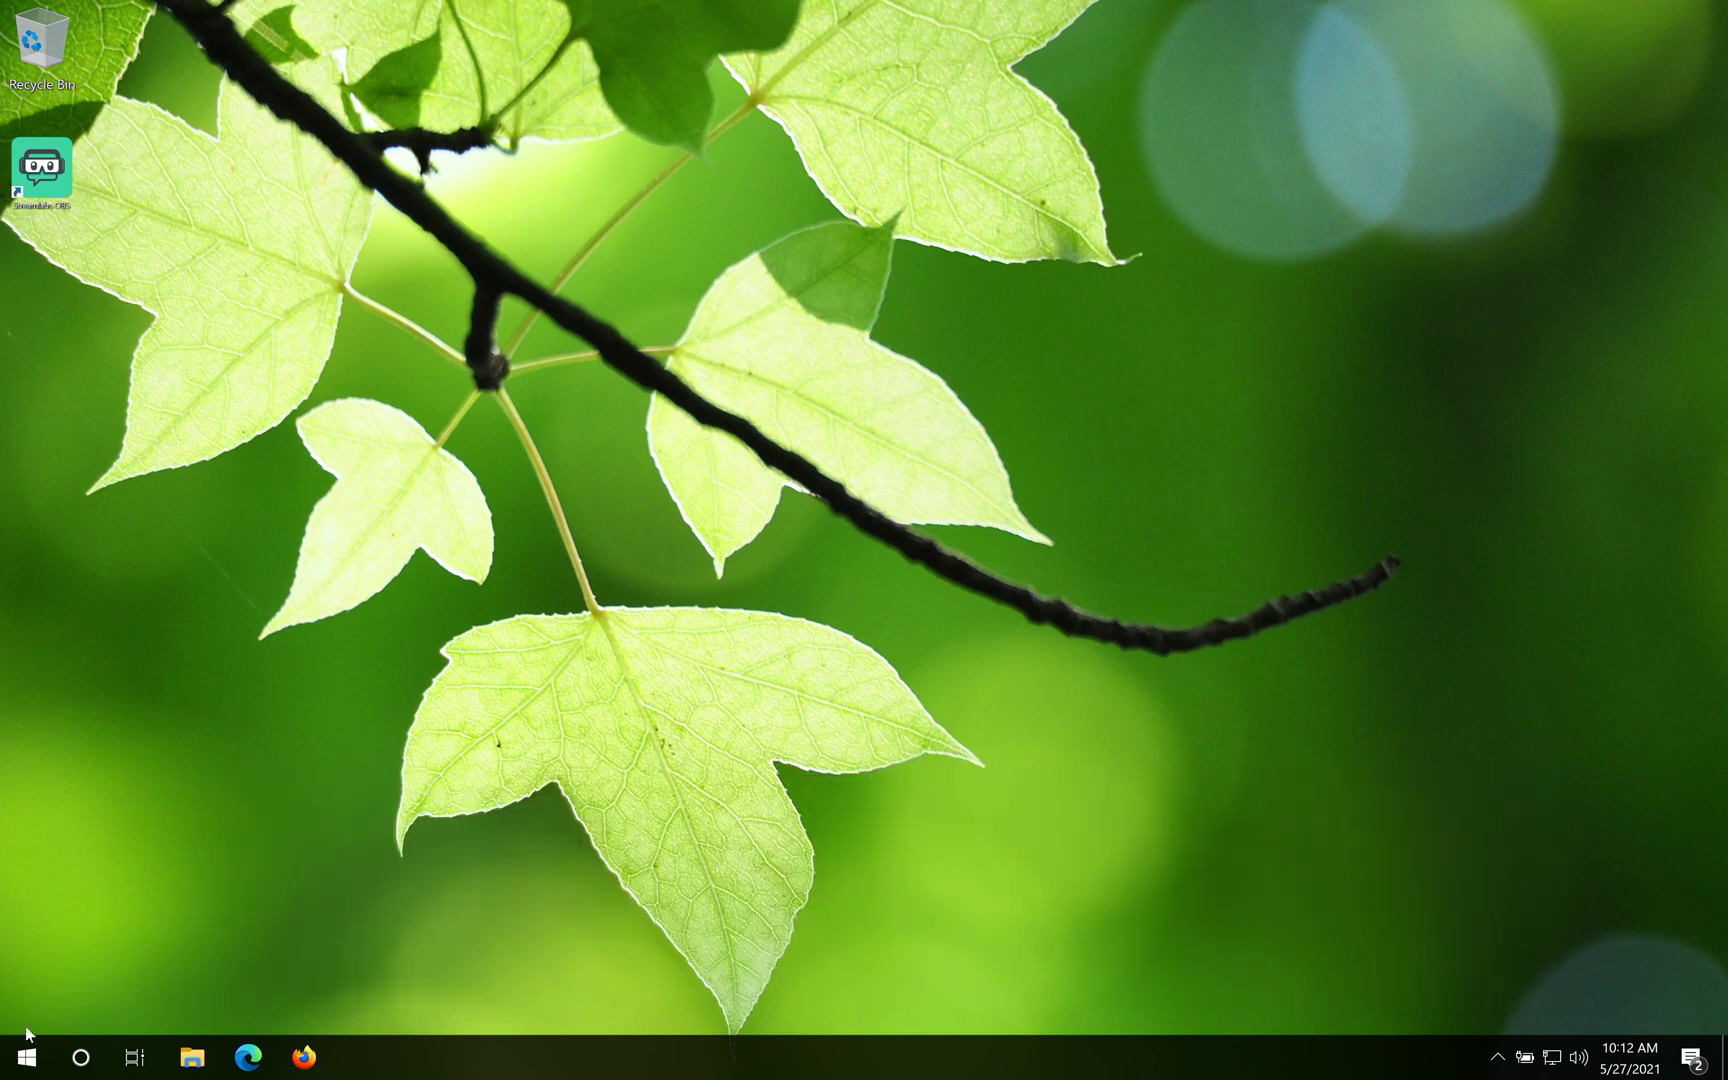
- Restart the computer to apply the webcam driver and camera permission changes
{"action": "left_click", "coordinate": [25, 1057]}
{"action": "left_click", "coordinate": [28, 1008]}
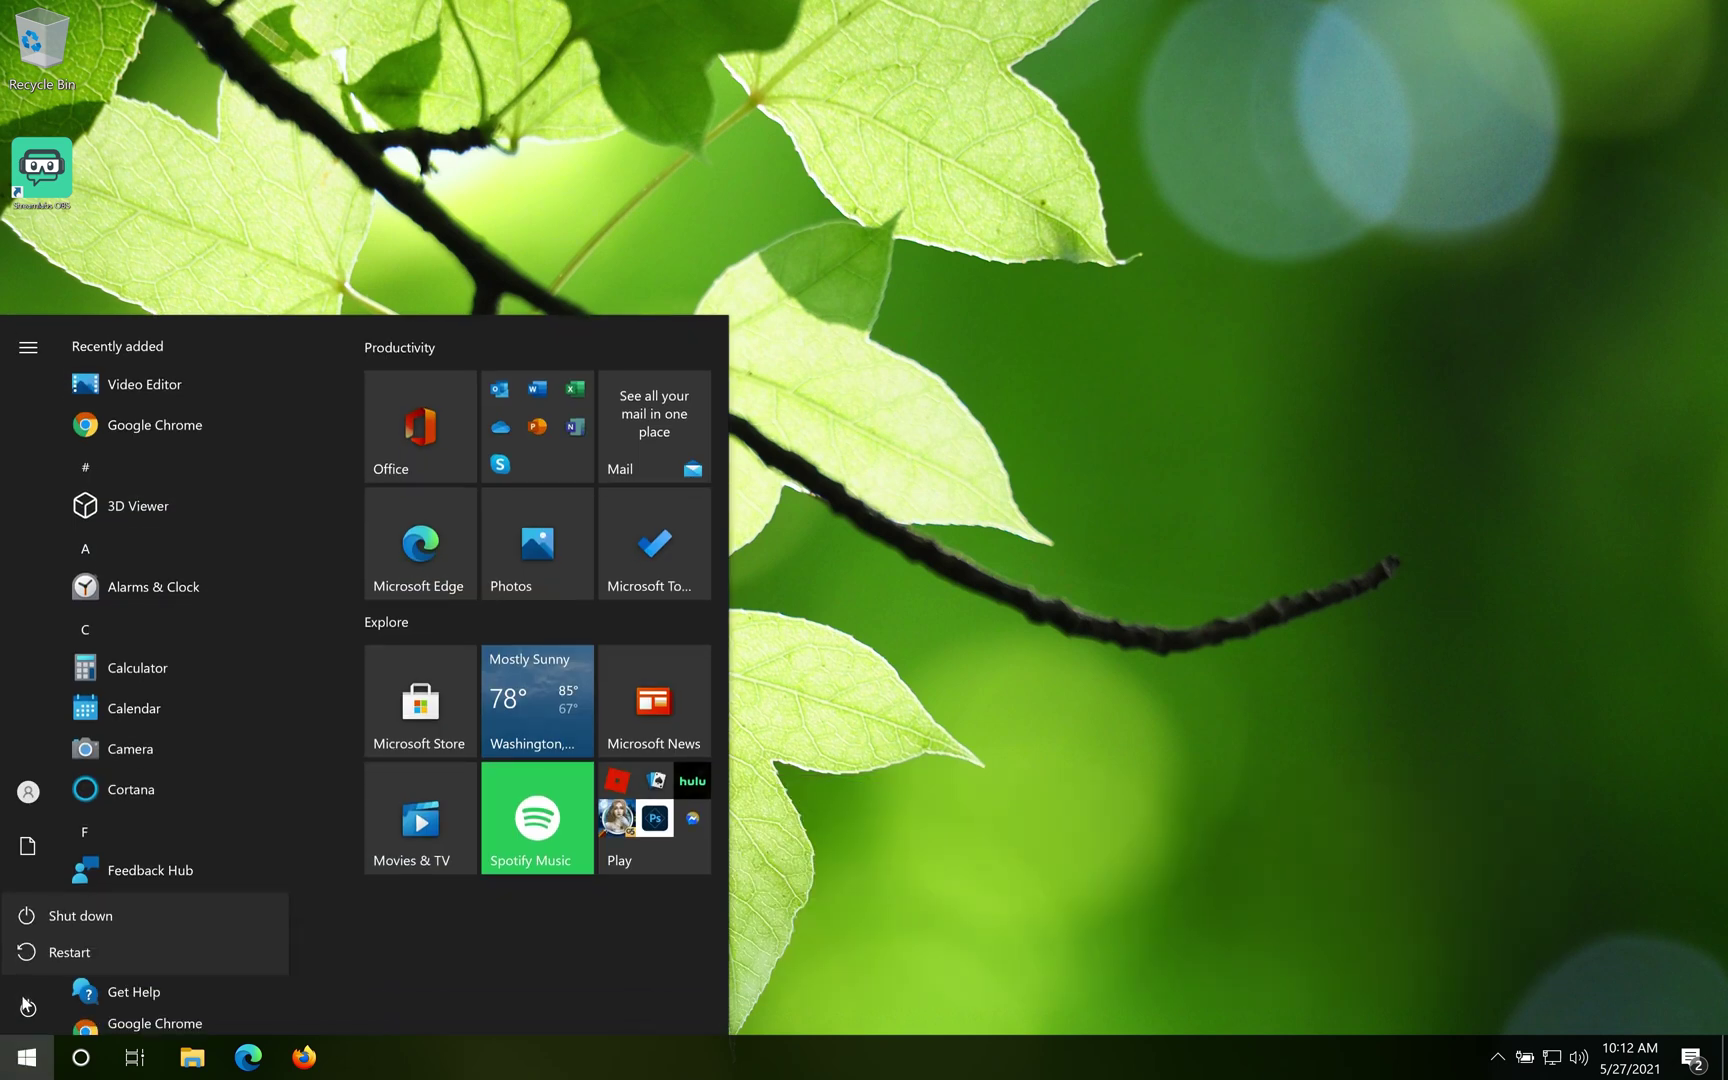
{"action": "left_click", "coordinate": [65, 951]}
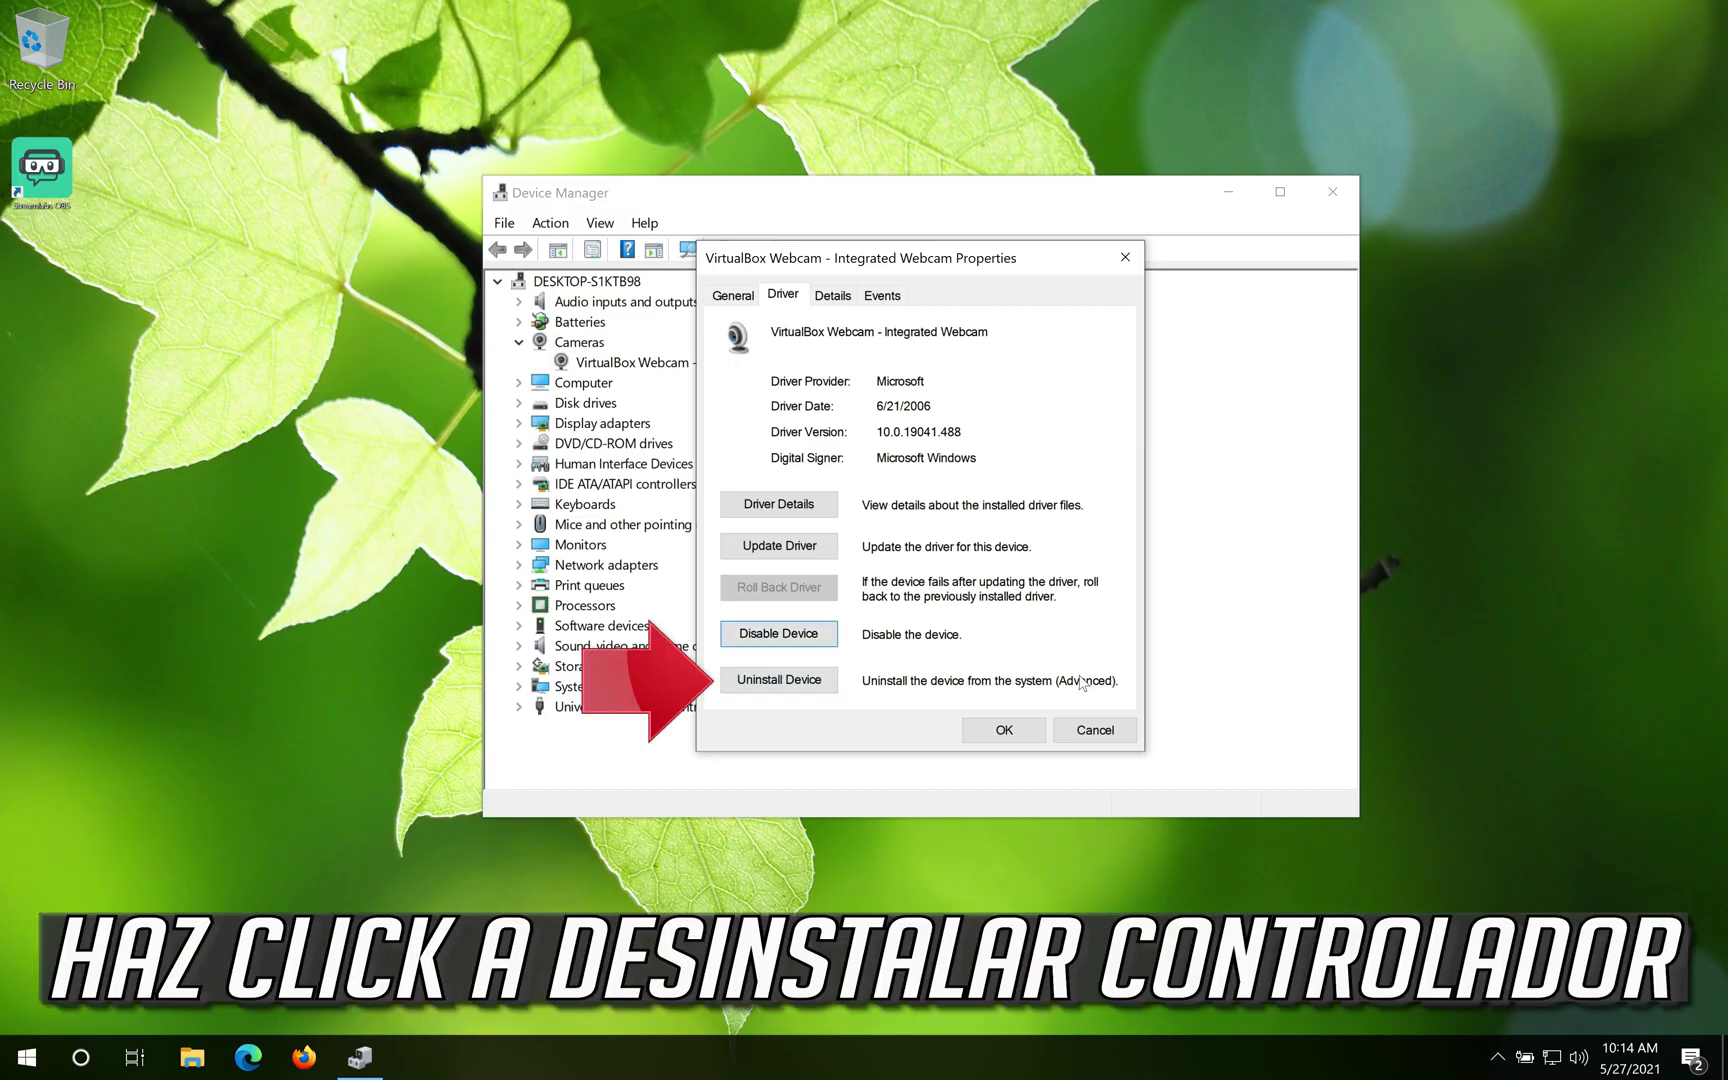
- Uninstall the VirtualBox Webcam - Integrated Webcam device, close Device Manager and restart the computer
{"action": "left_click", "coordinate": [772, 683]}
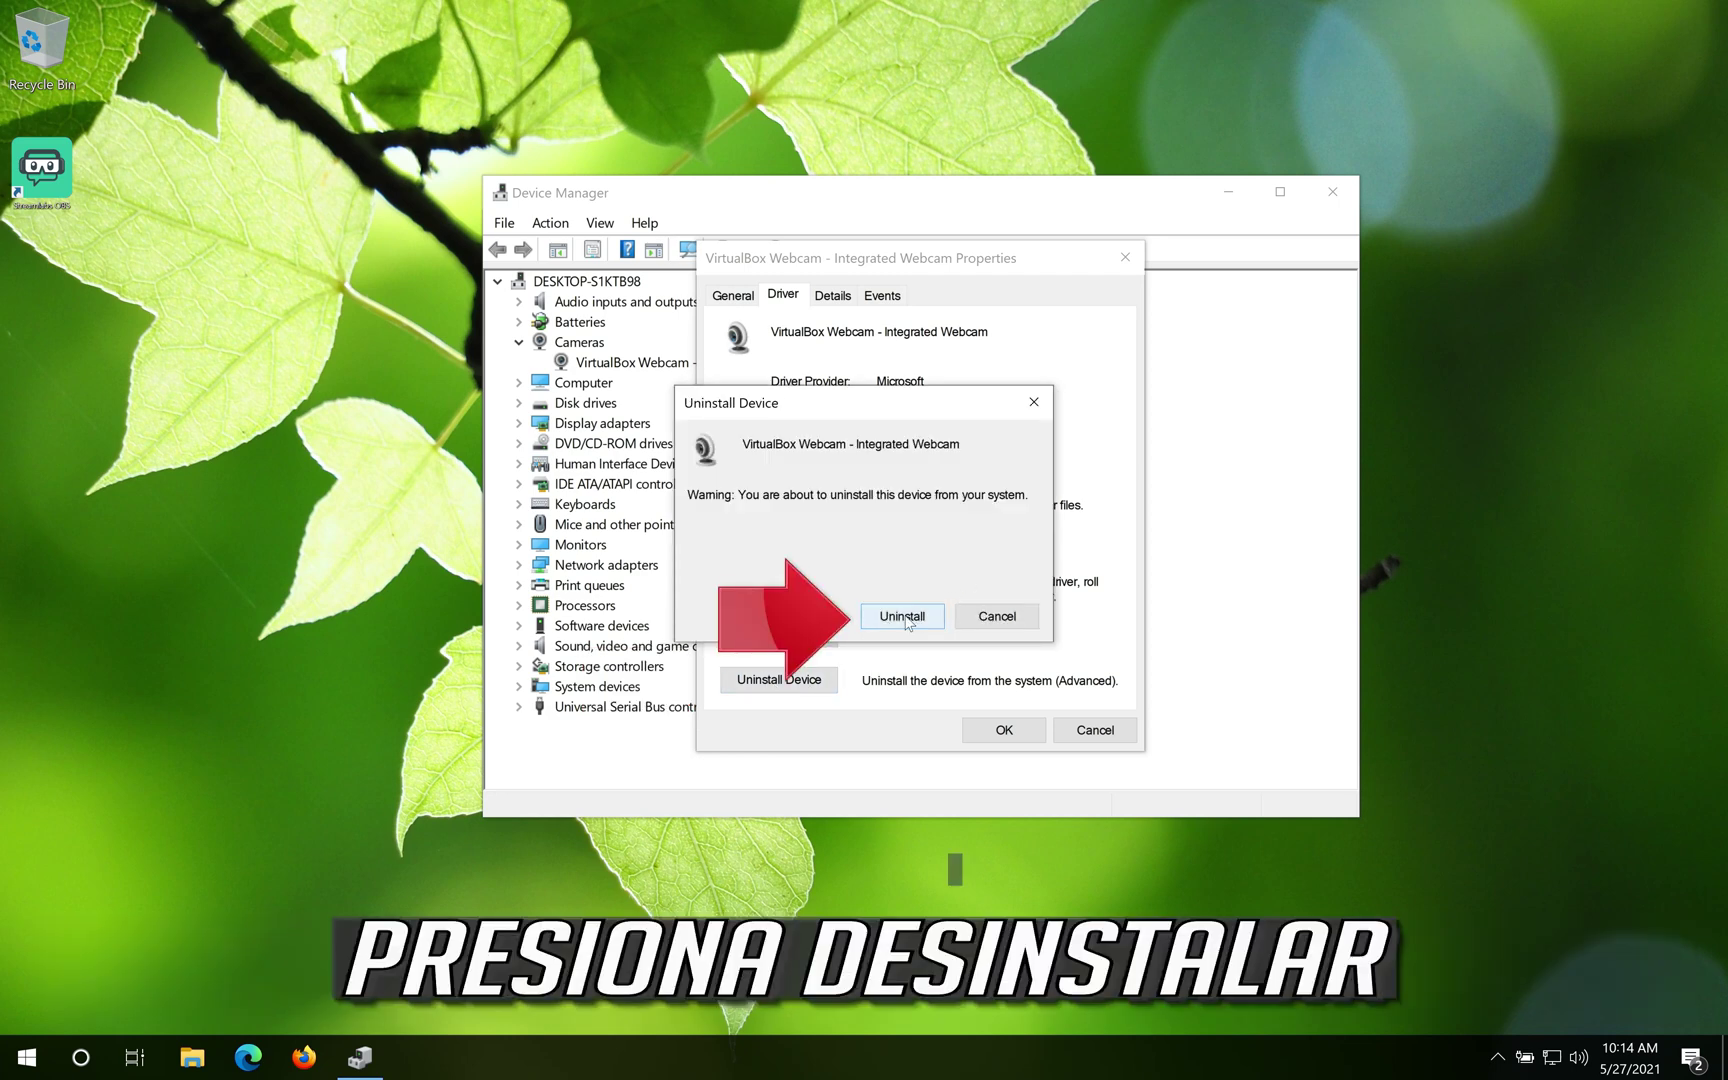
{"action": "left_click", "coordinate": [905, 617]}
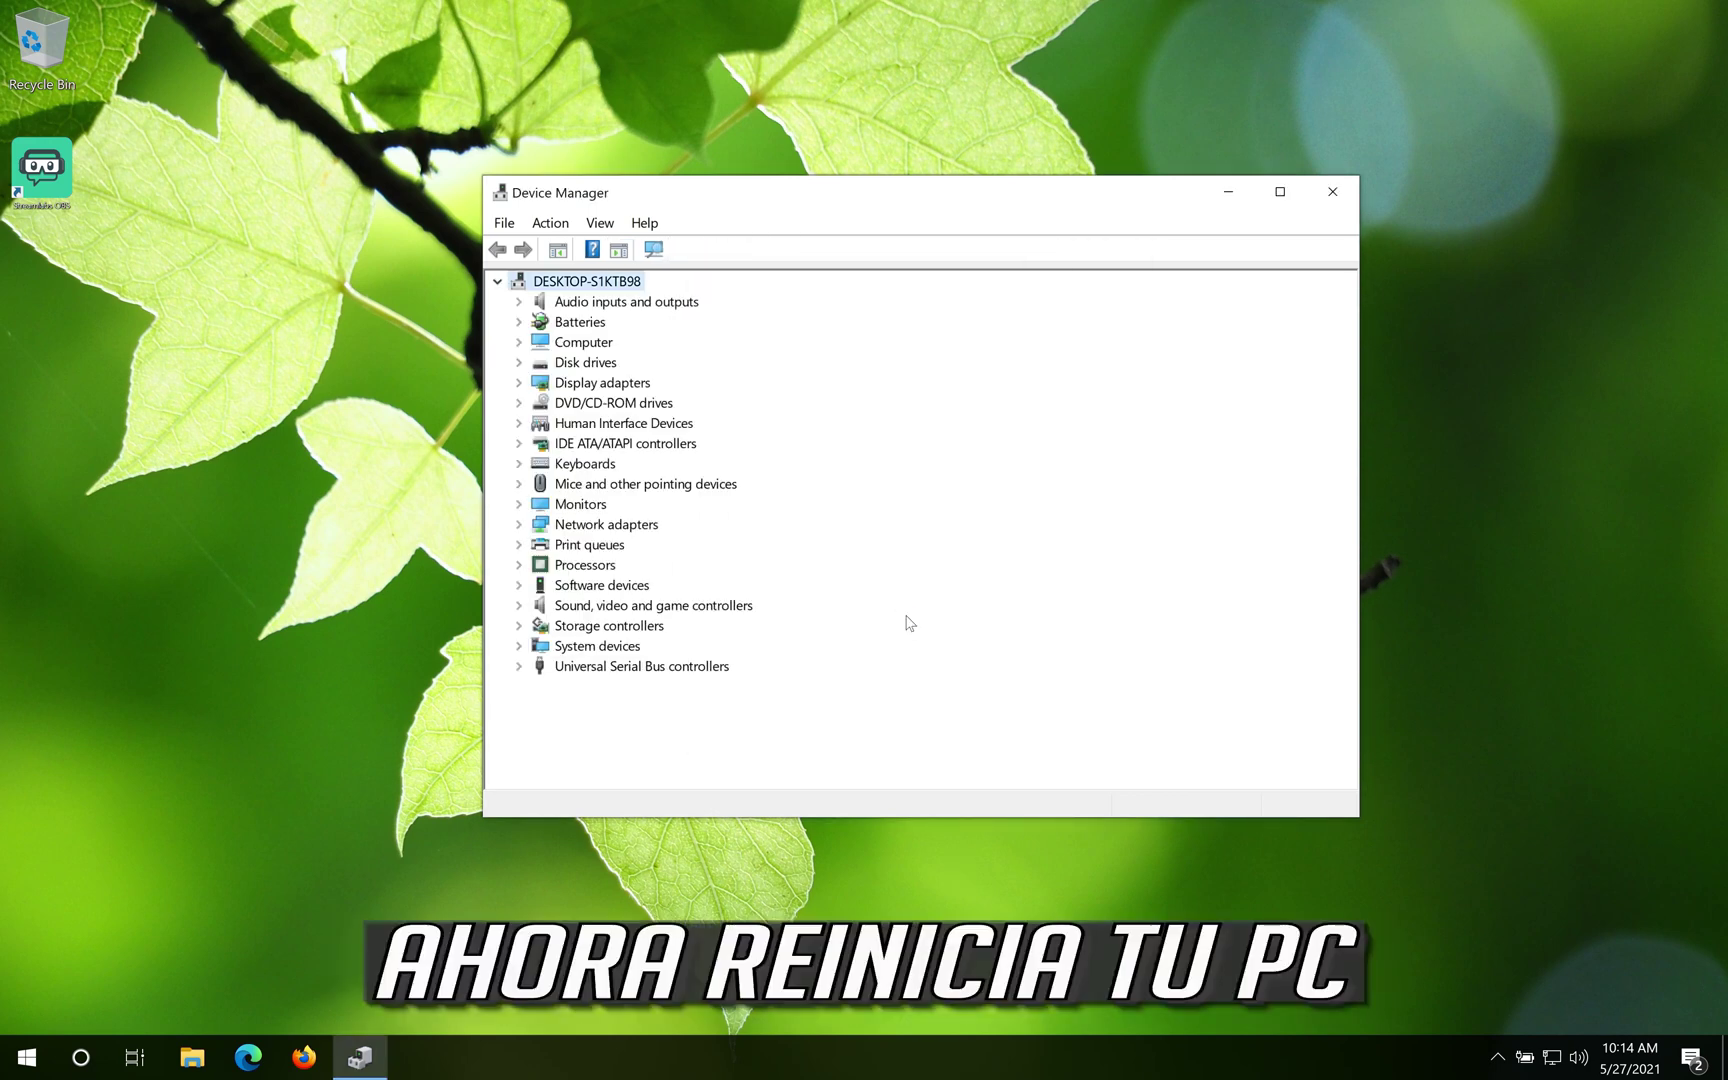
{"action": "left_click", "coordinate": [1347, 193]}
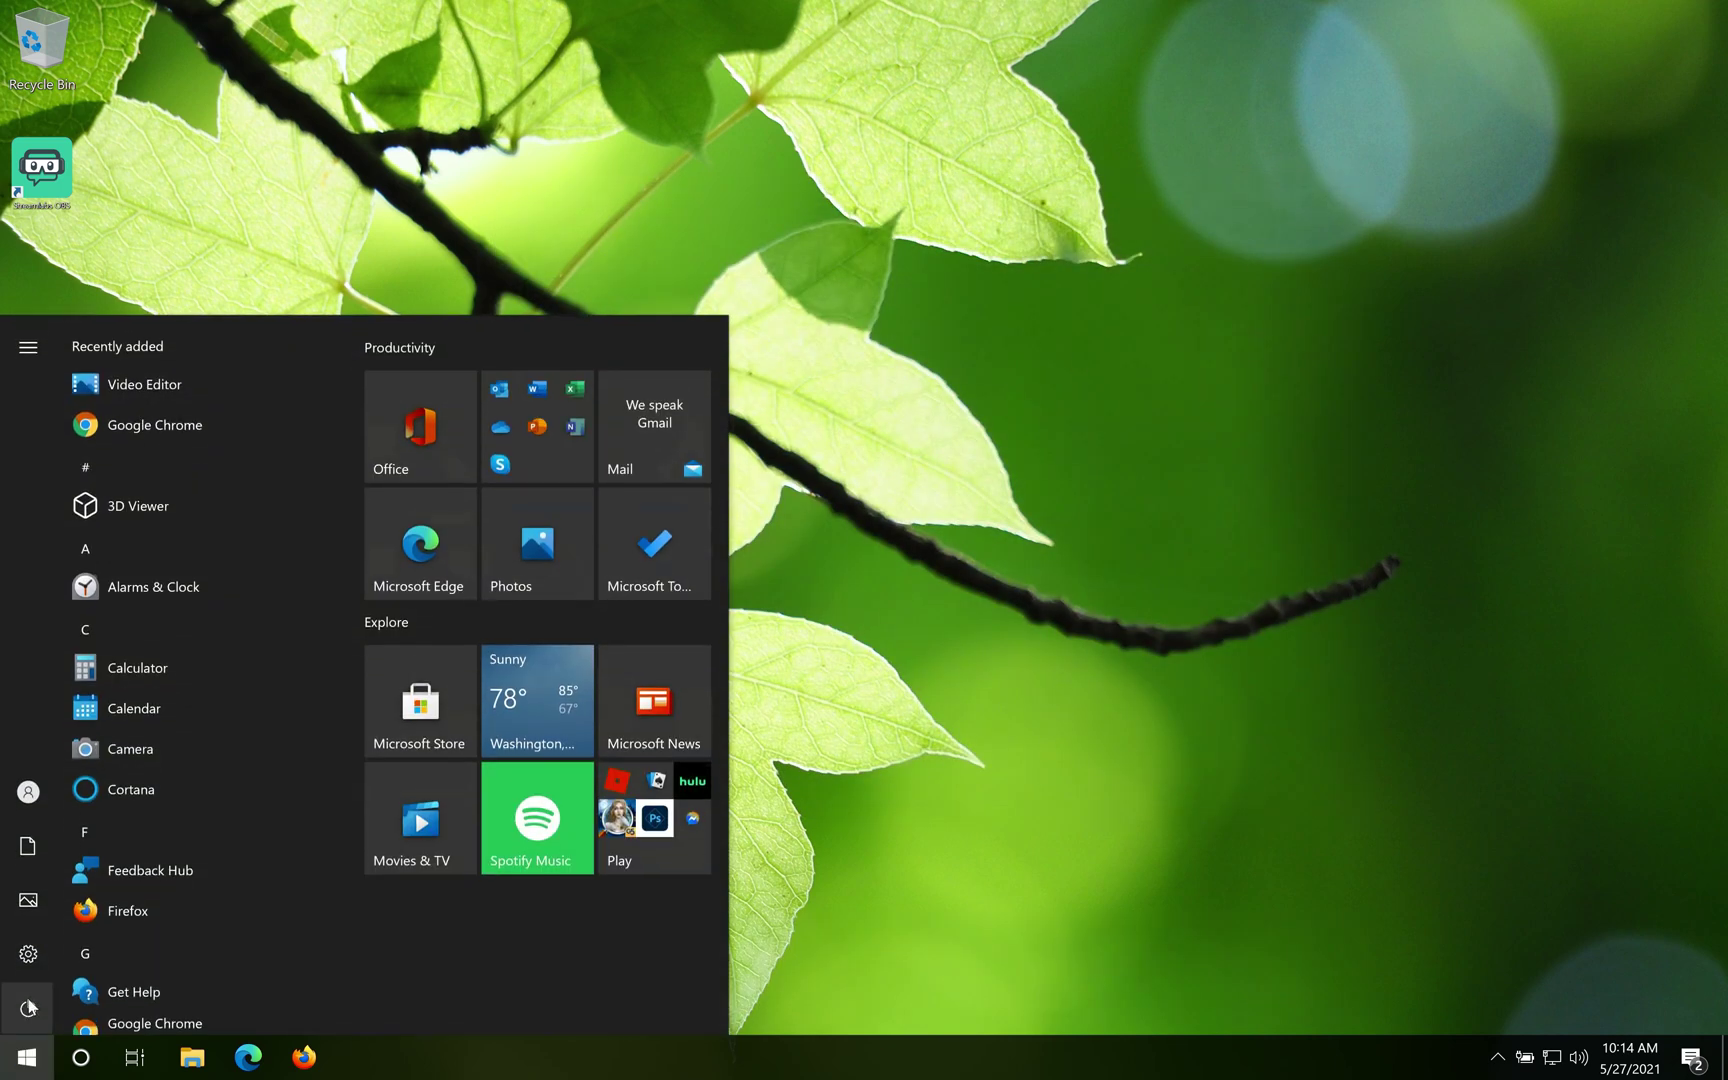
{"action": "left_click", "coordinate": [28, 1028]}
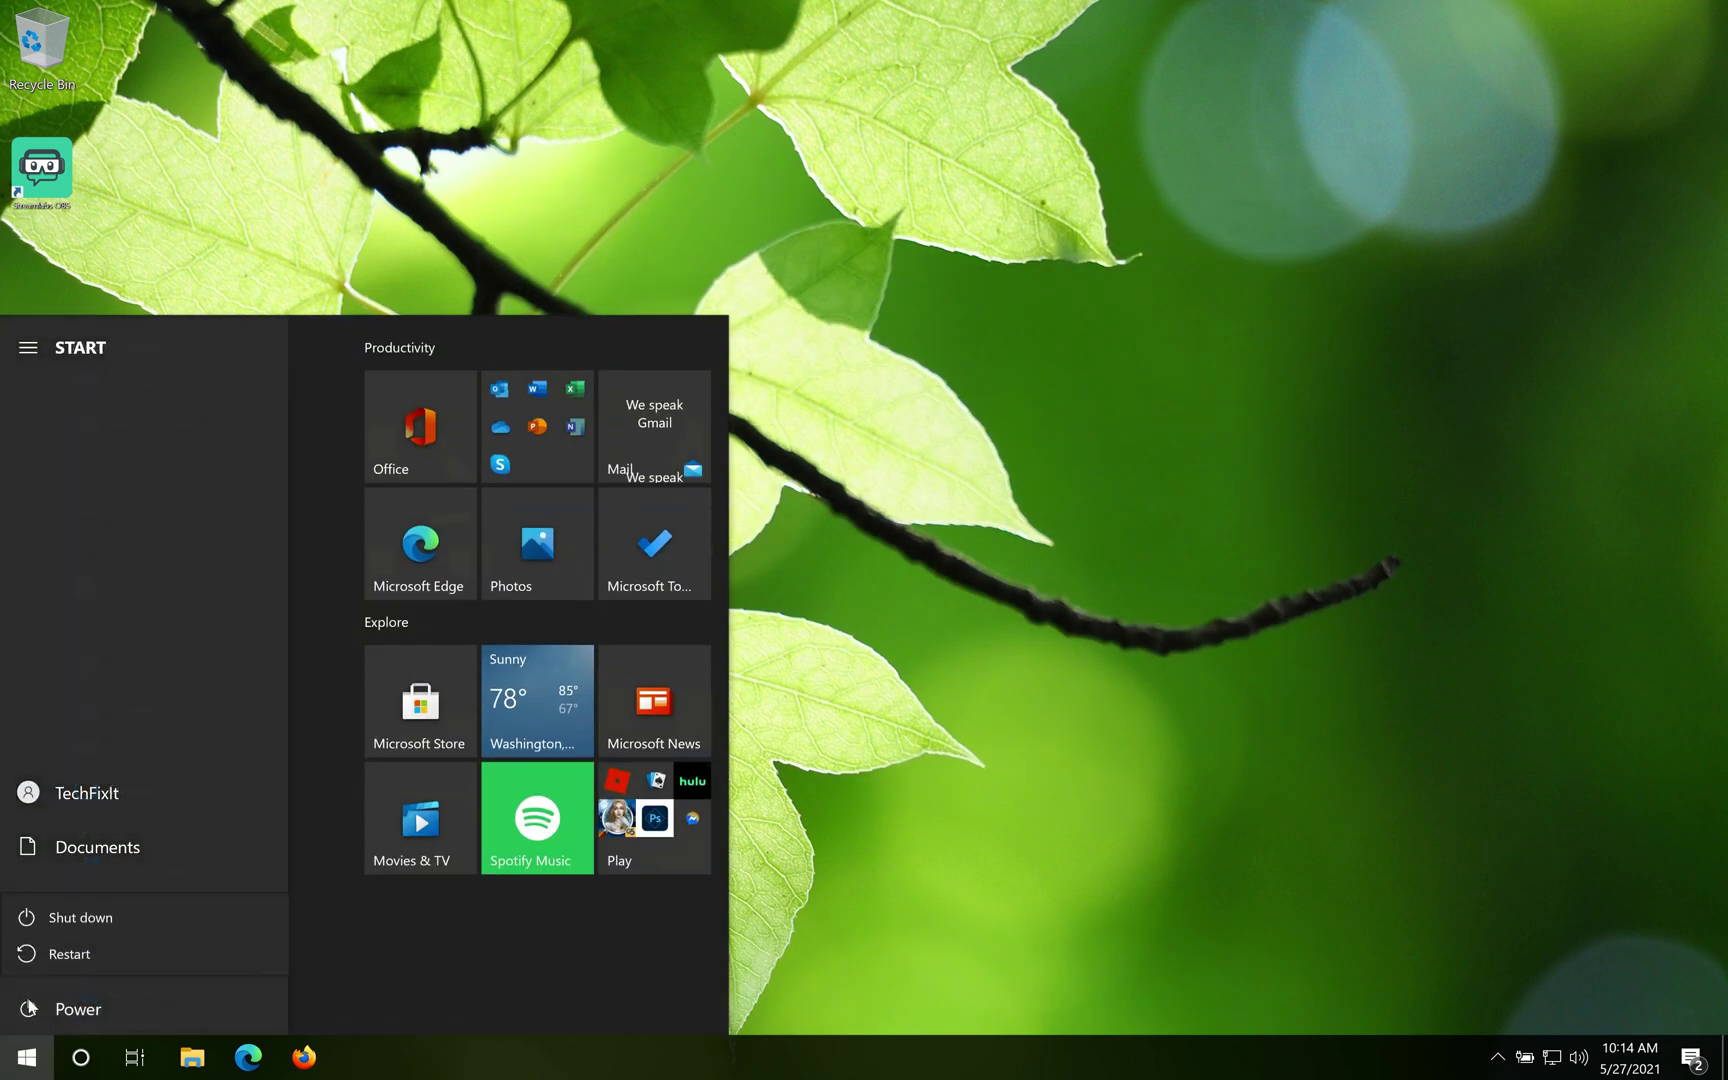
{"action": "left_click", "coordinate": [78, 956]}
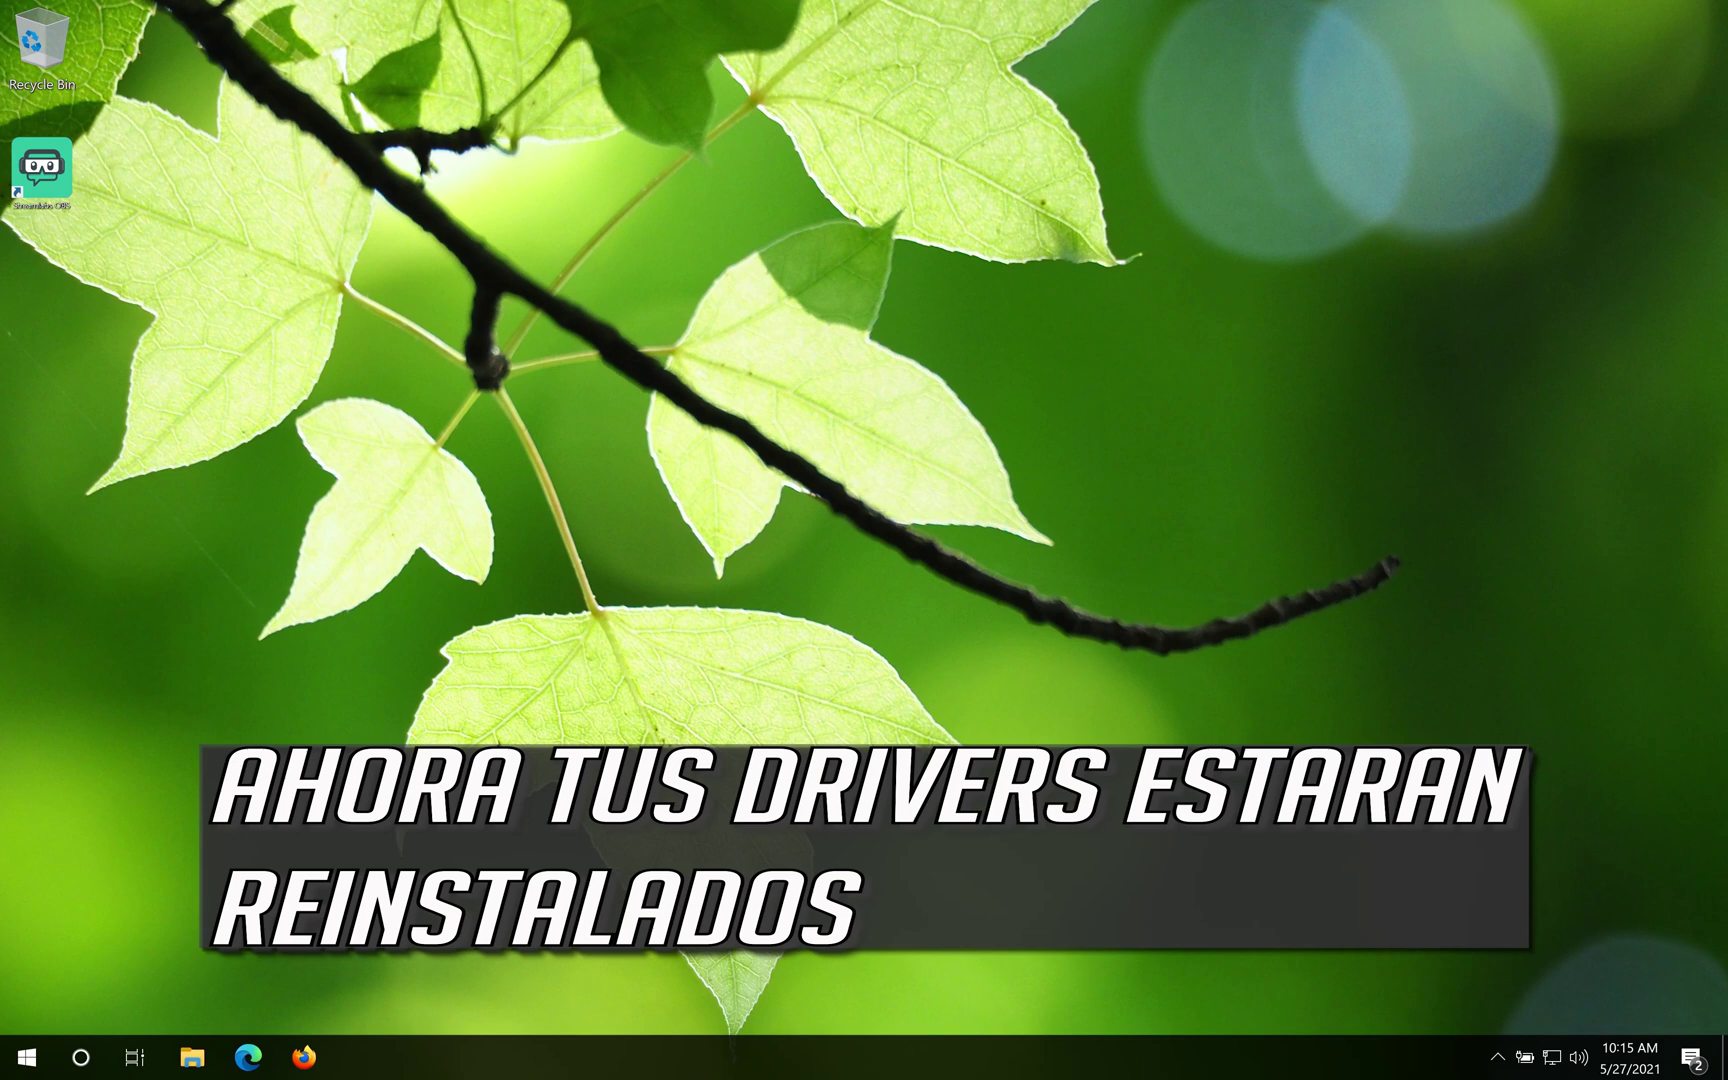
- Search Windows for "device" and open Device Manager after the restart
{"action": "key", "text": "super"}
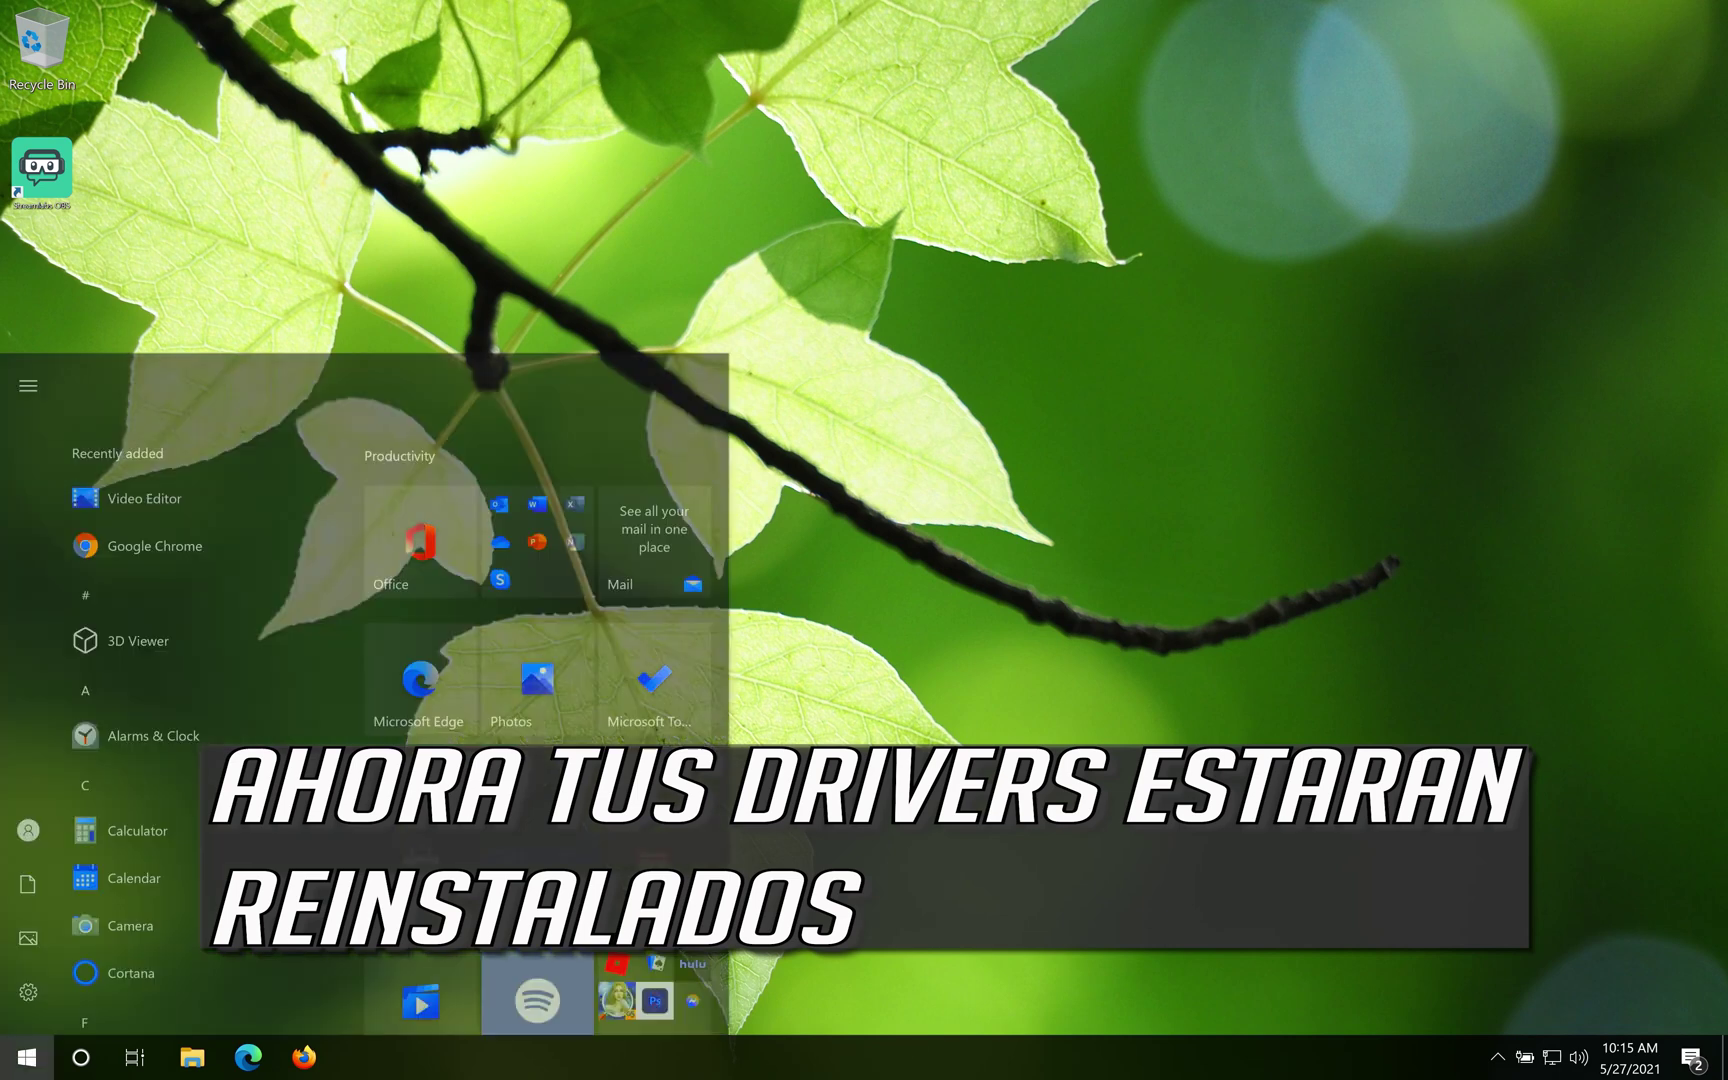
{"action": "type", "text": "device"}
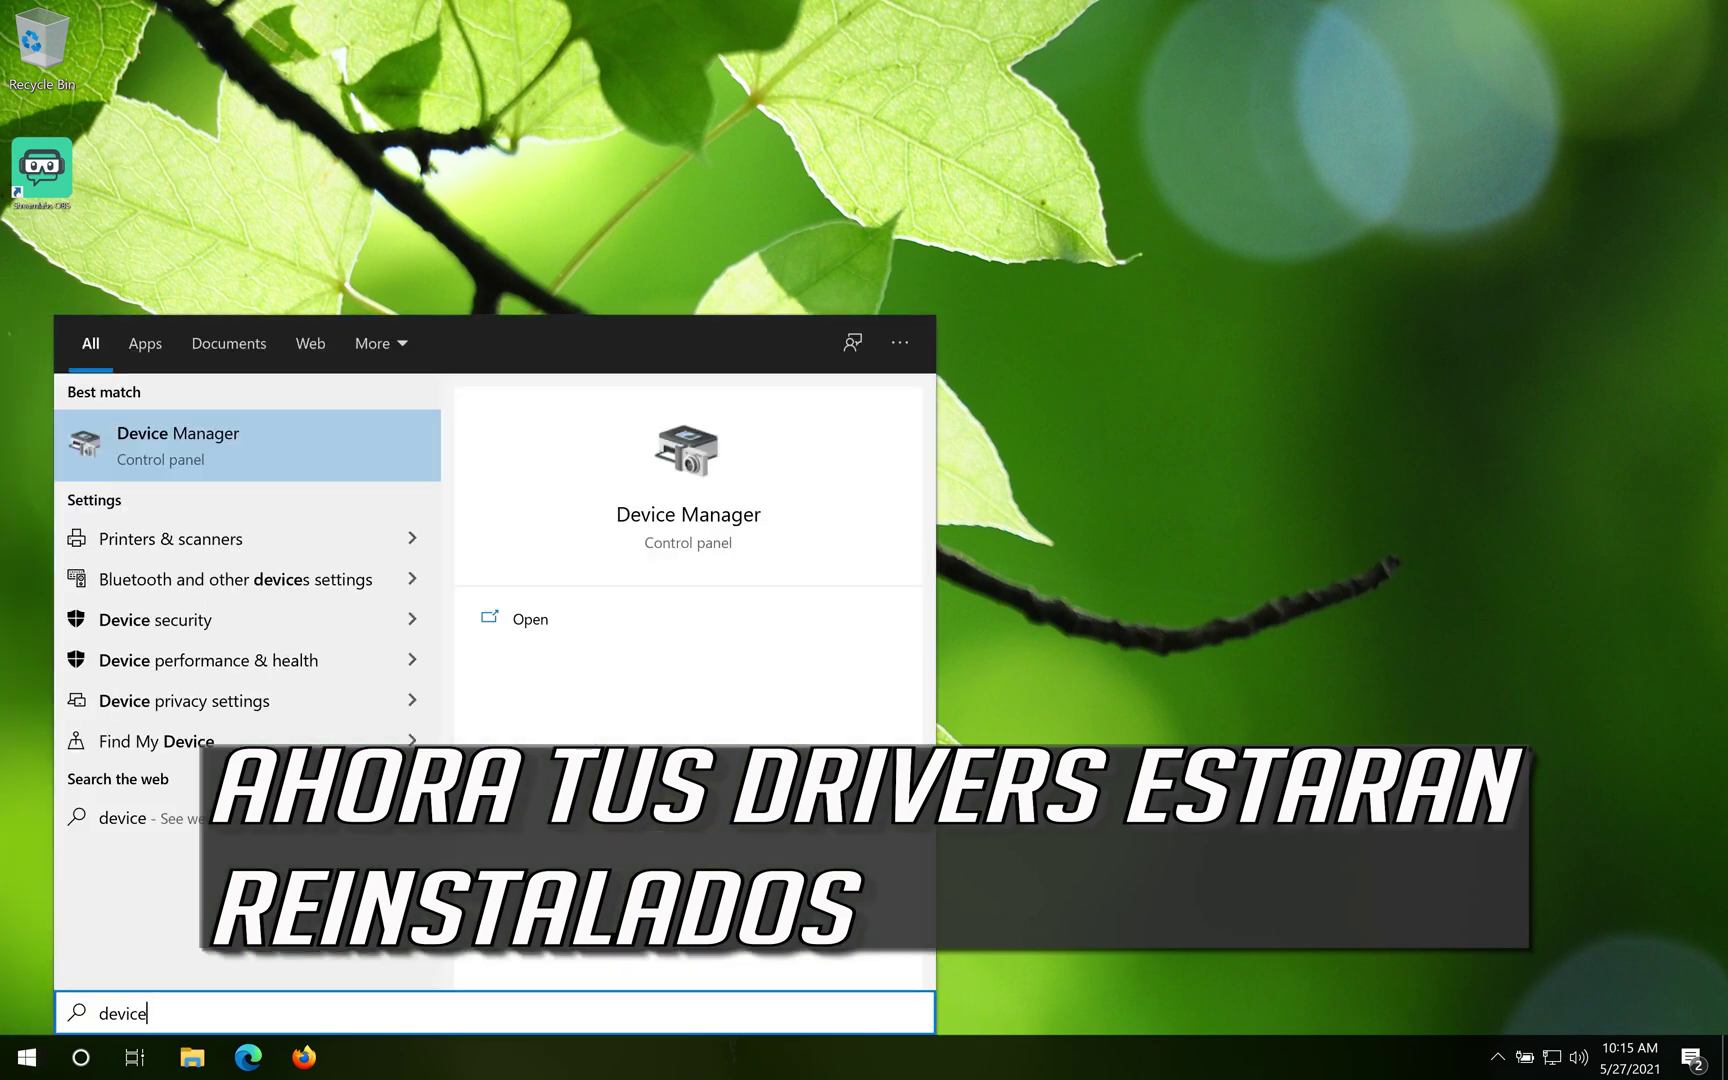
{"action": "key", "text": "Return"}
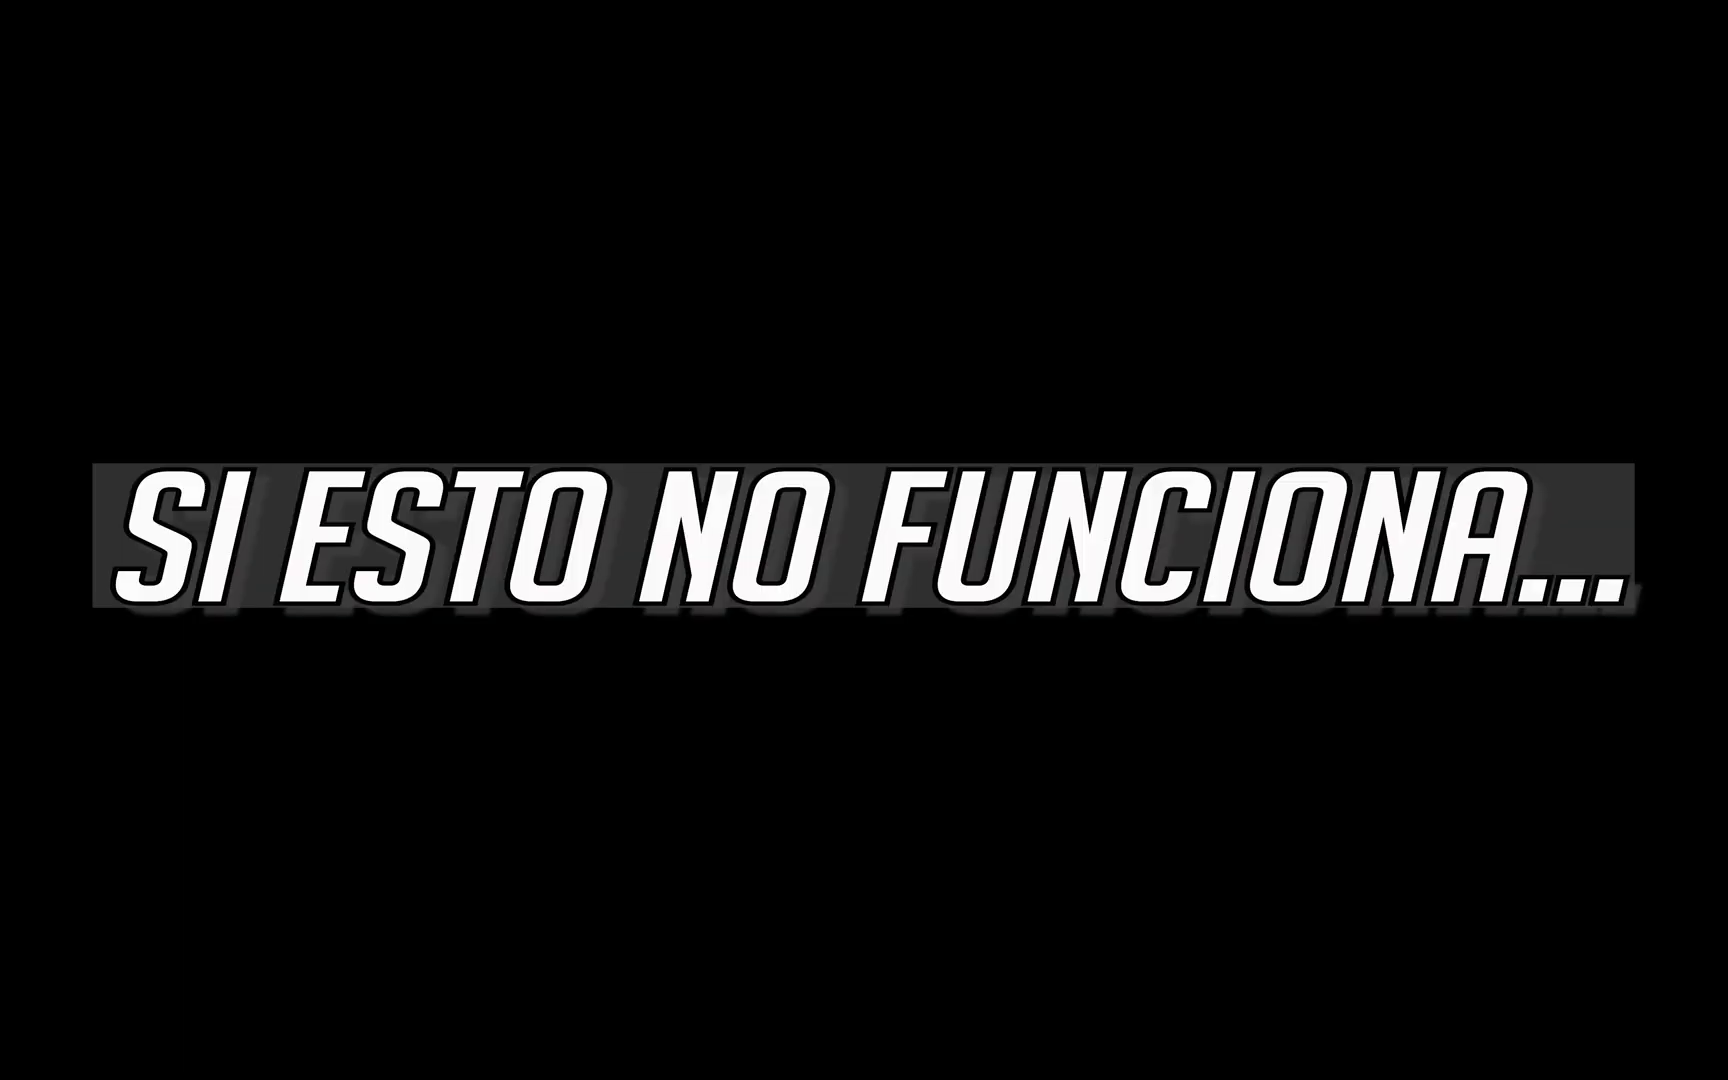
- Search Windows for "device manager", open Device Manager and move its window to the middle of the desktop
{"action": "left_click", "coordinate": [26, 1068]}
{"action": "type", "text": "device"}
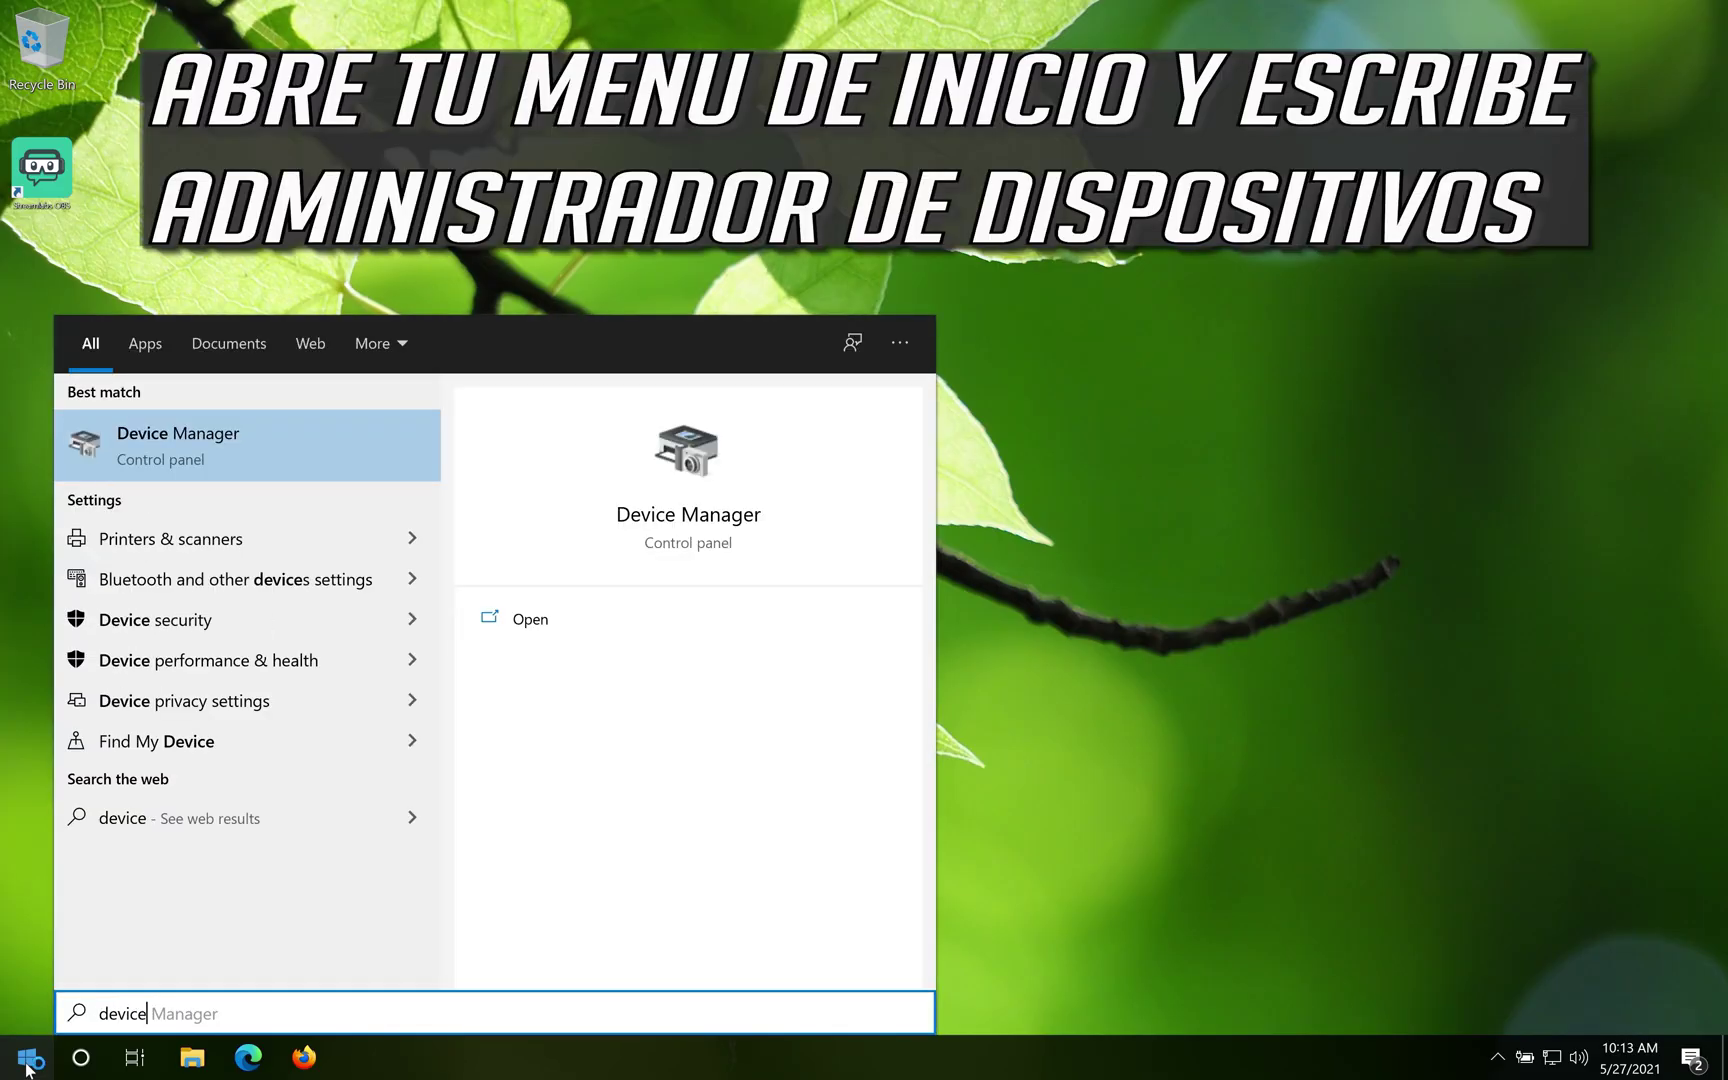
{"action": "type", "text": " manager"}
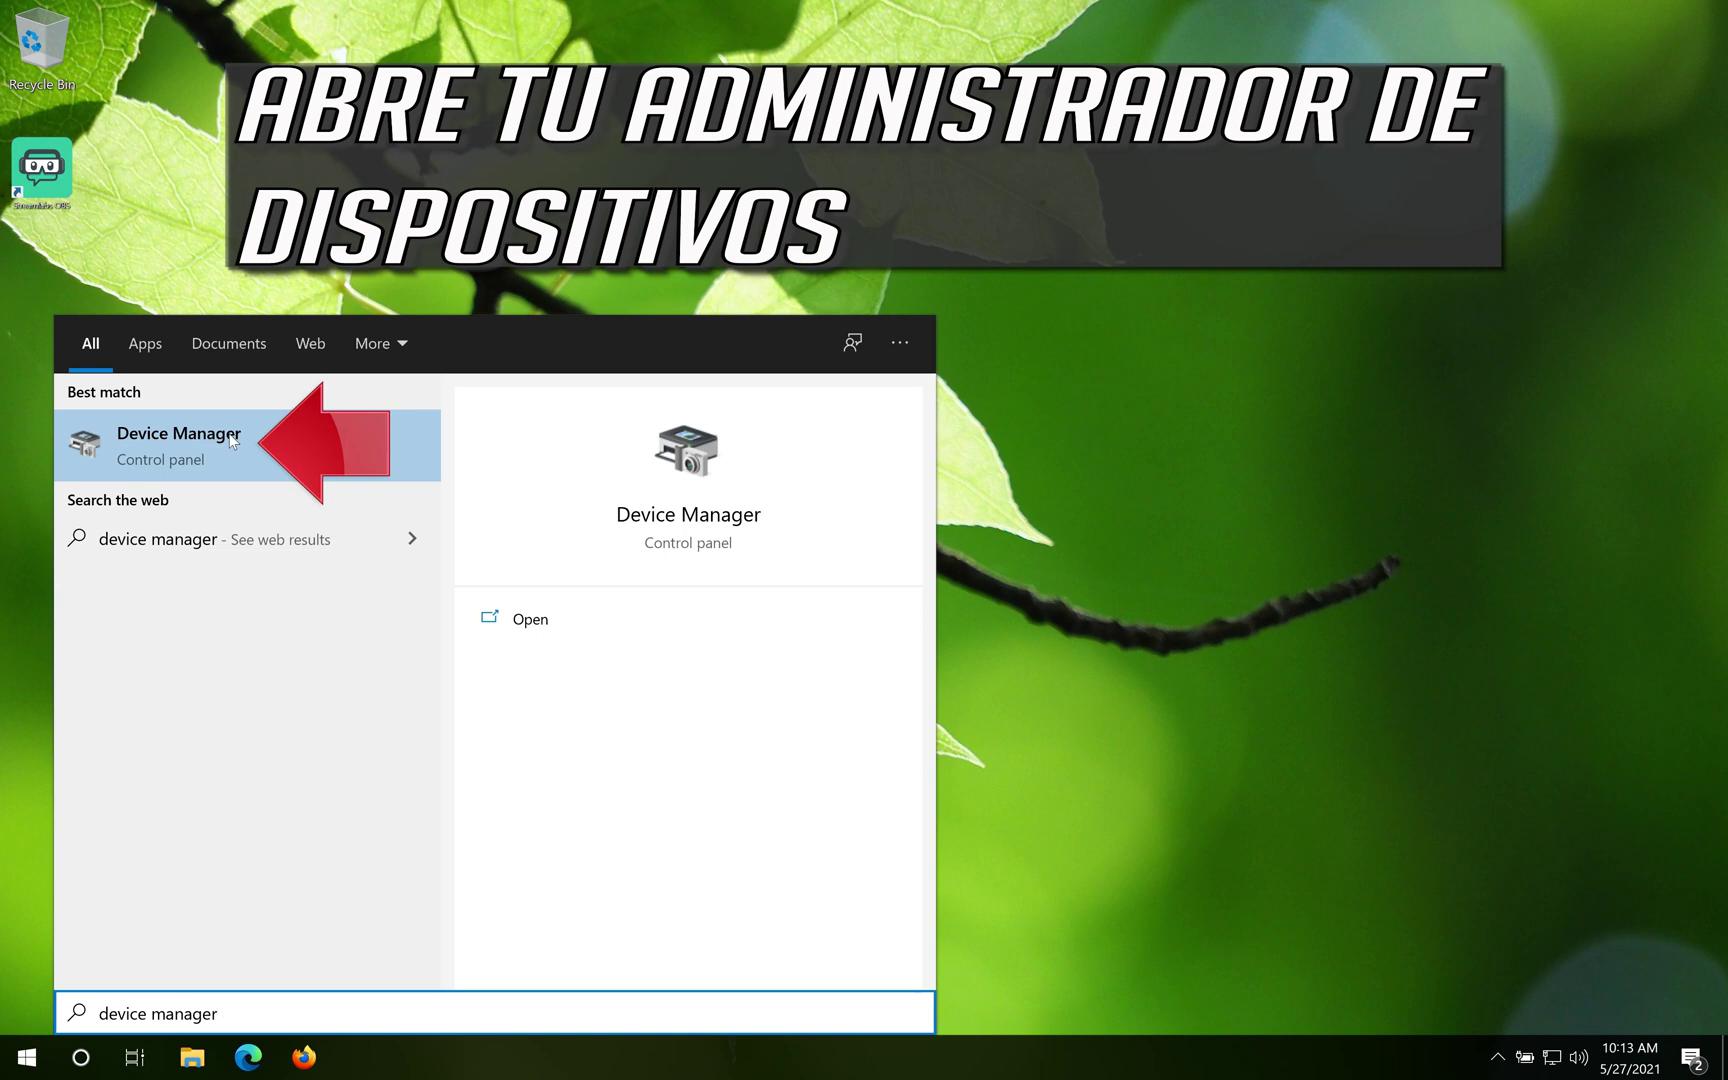
{"action": "left_click", "coordinate": [180, 440]}
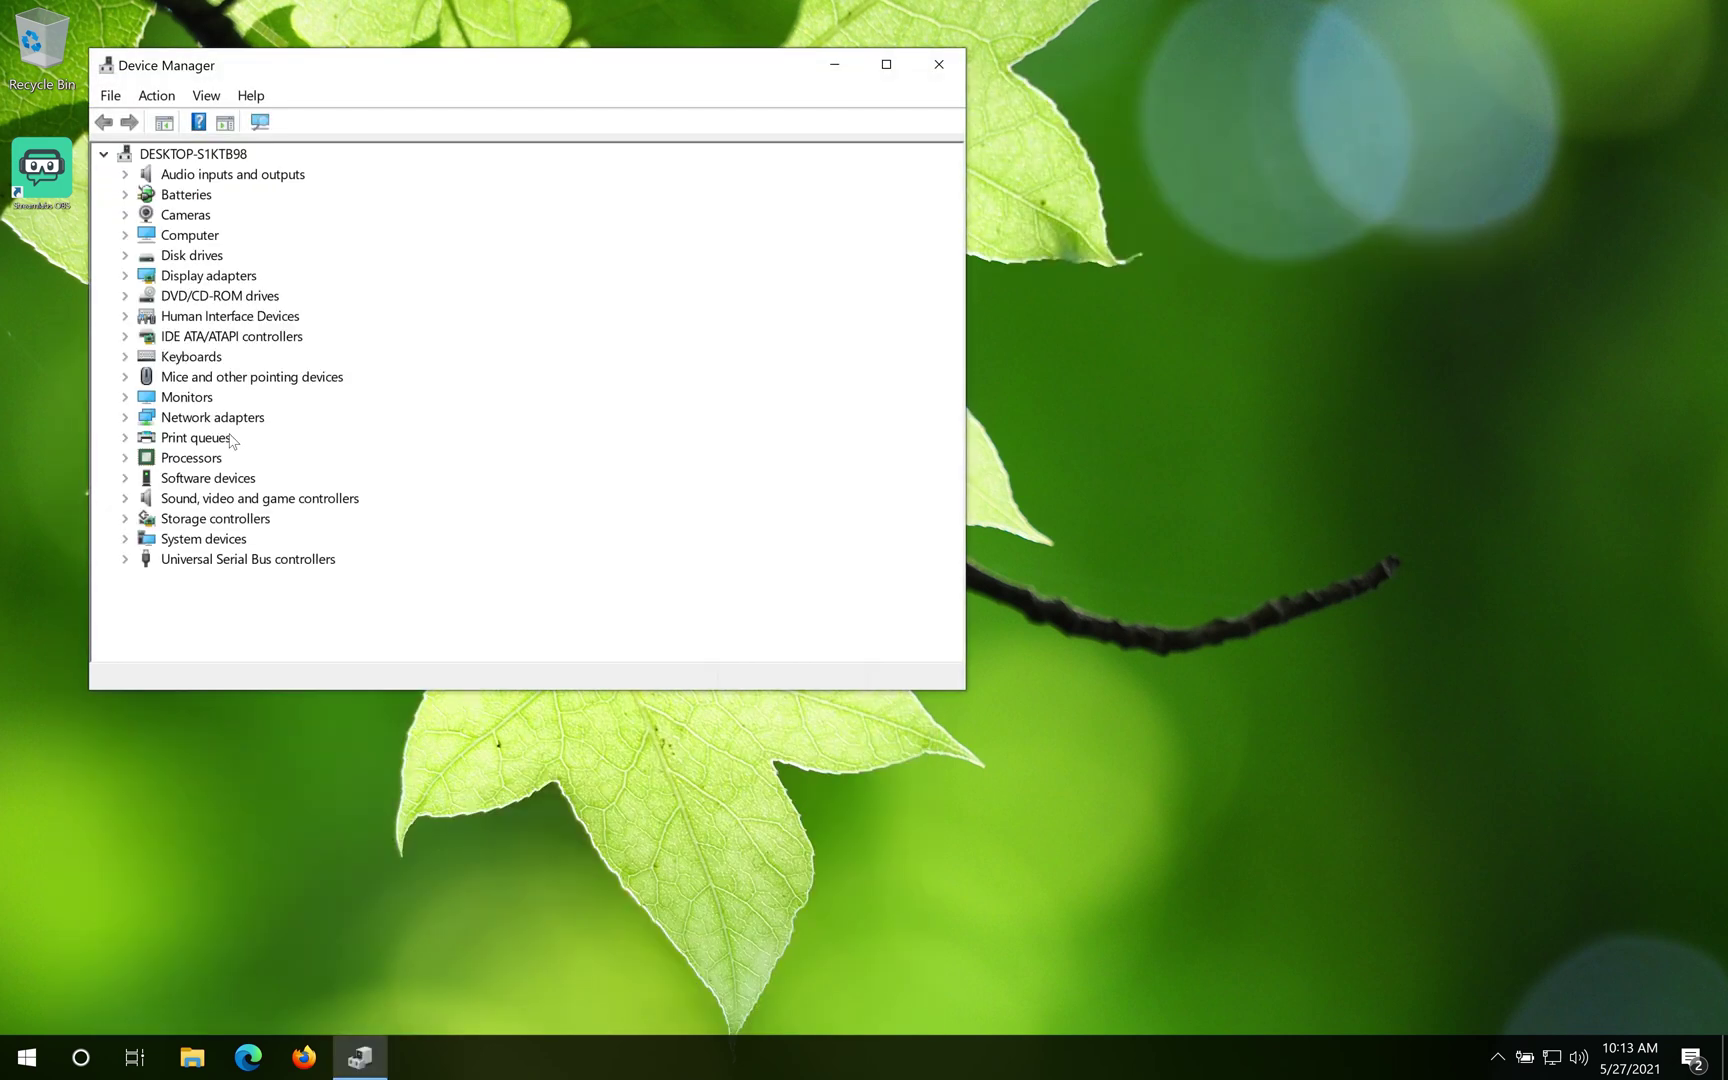
{"action": "left_click_drag", "start_coordinate": [385, 65], "coordinate": [780, 197]}
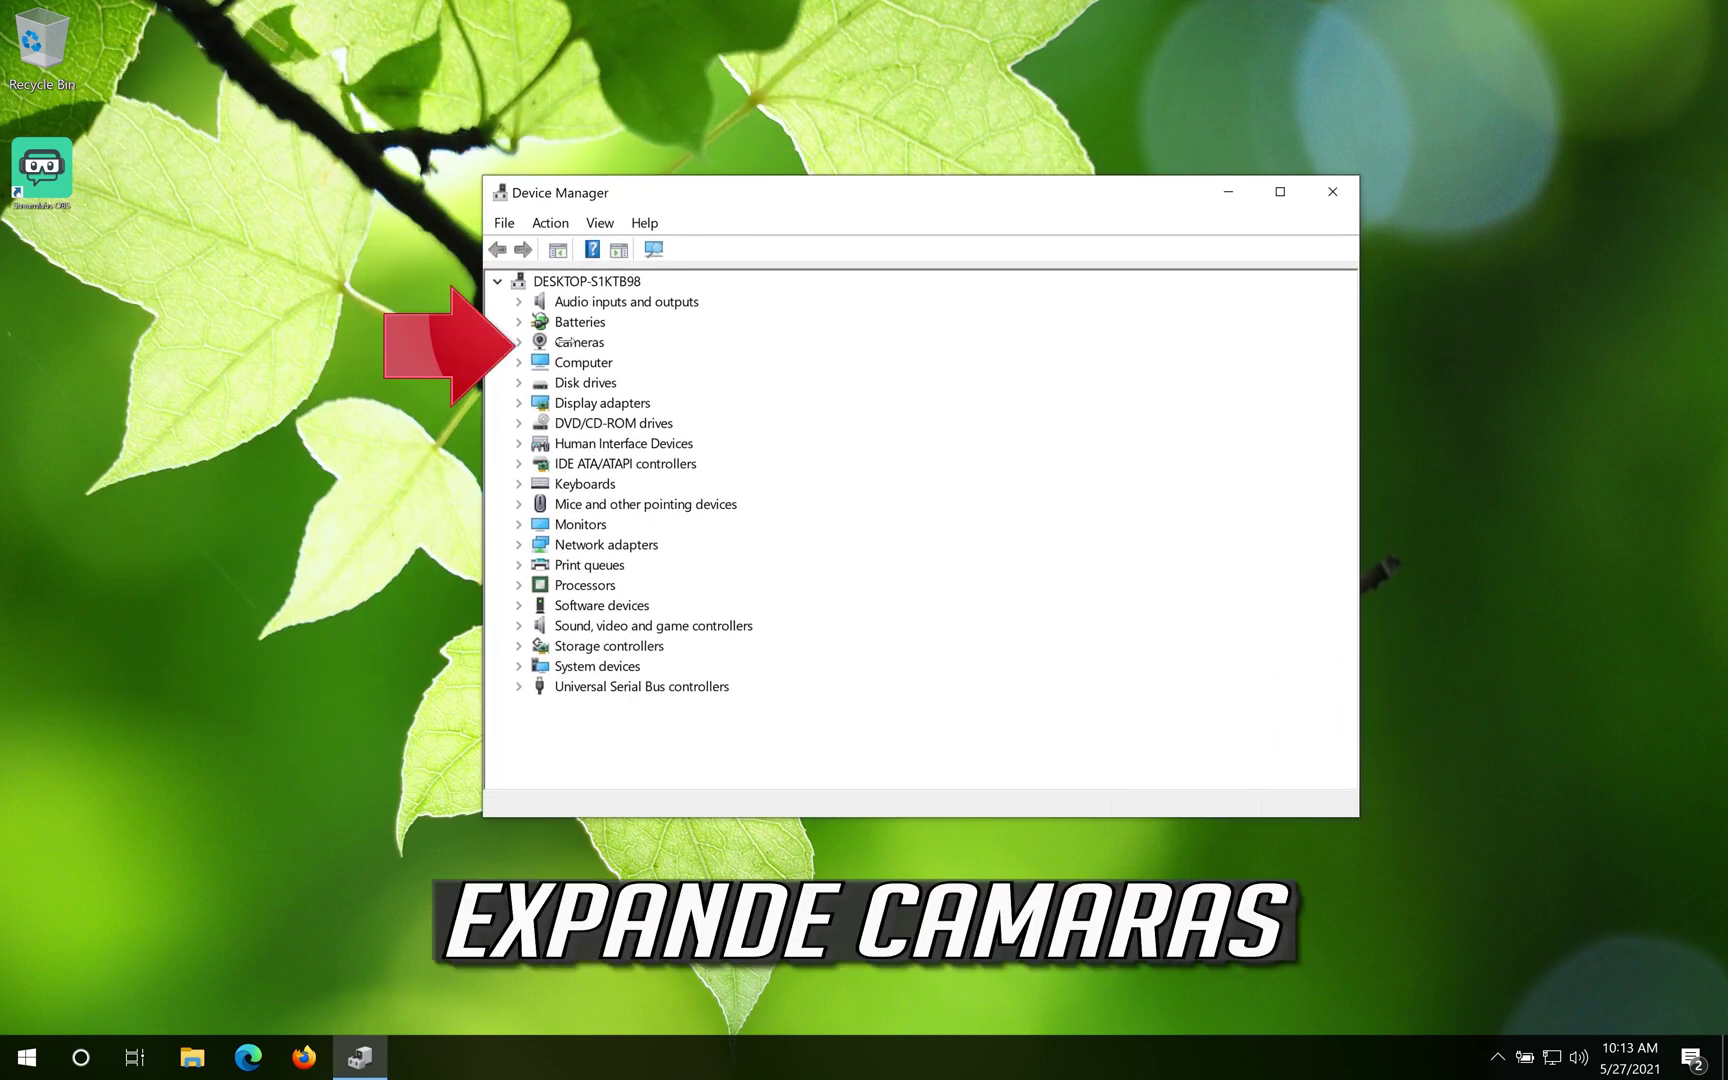
- Open the driver properties of VirtualBox Webcam - Integrated Webcam in the Cameras category
{"action": "left_click", "coordinate": [518, 343]}
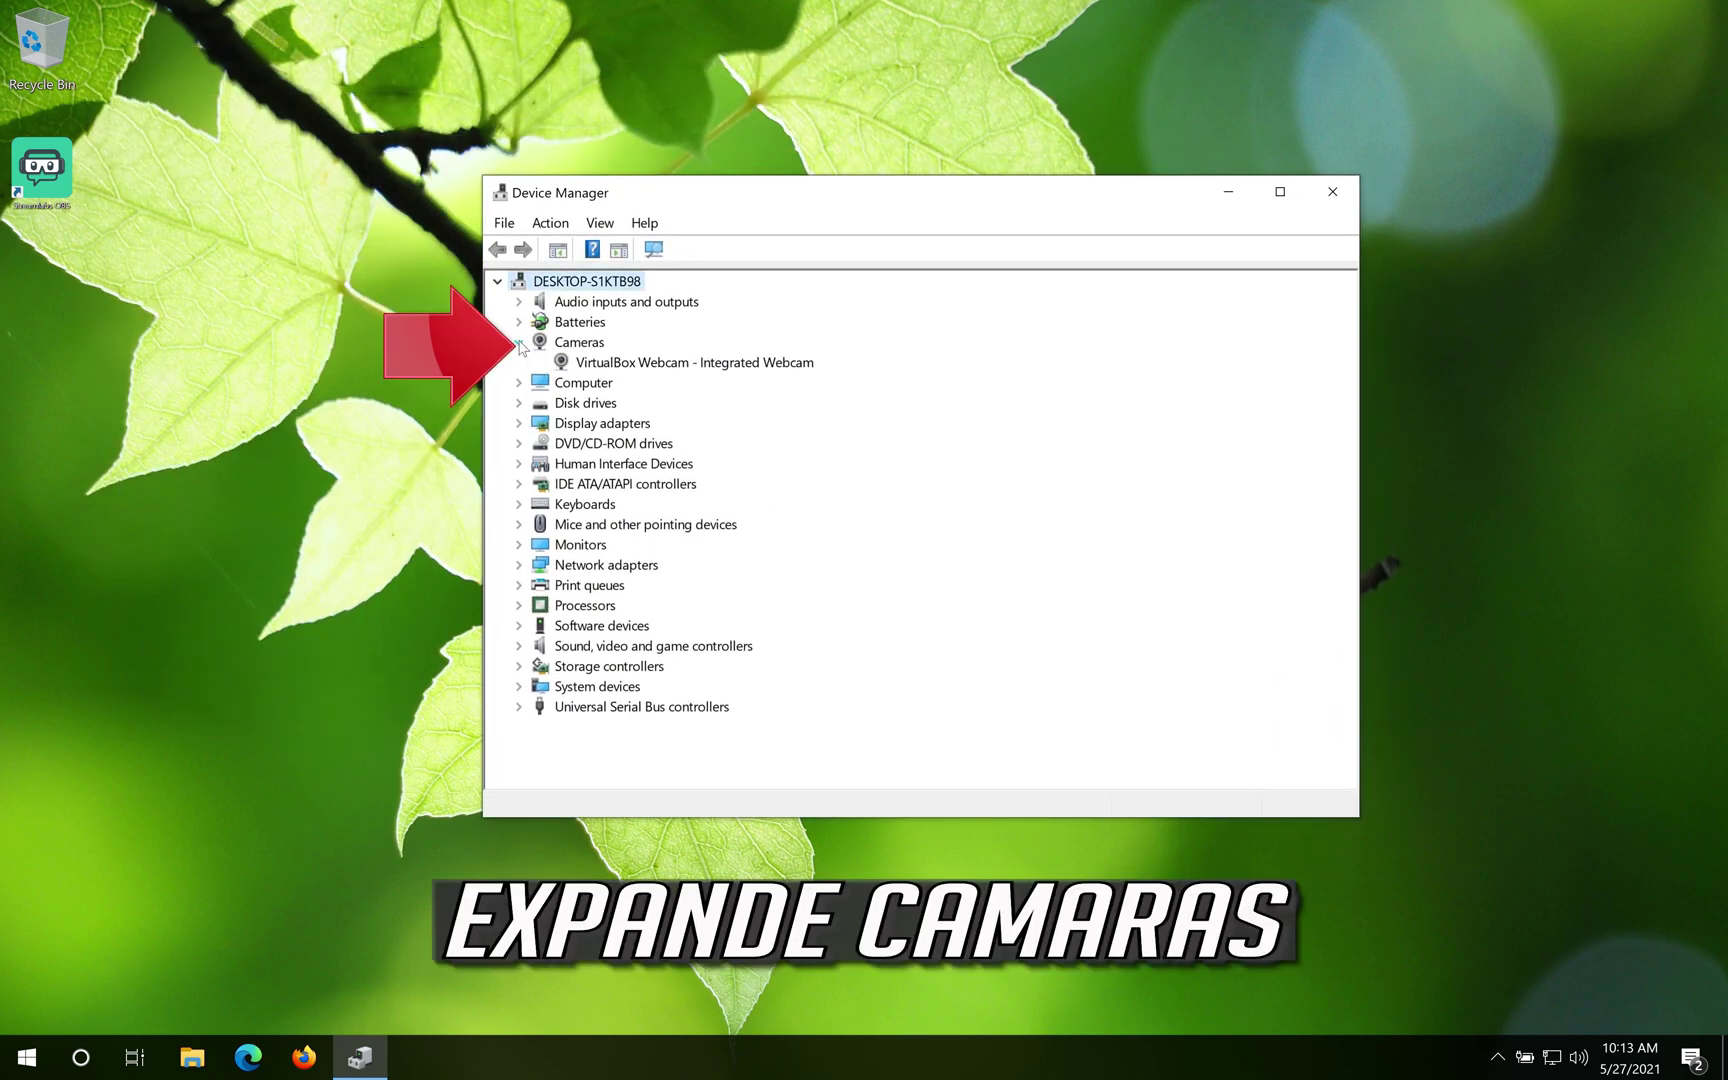
{"action": "right_click", "coordinate": [620, 366]}
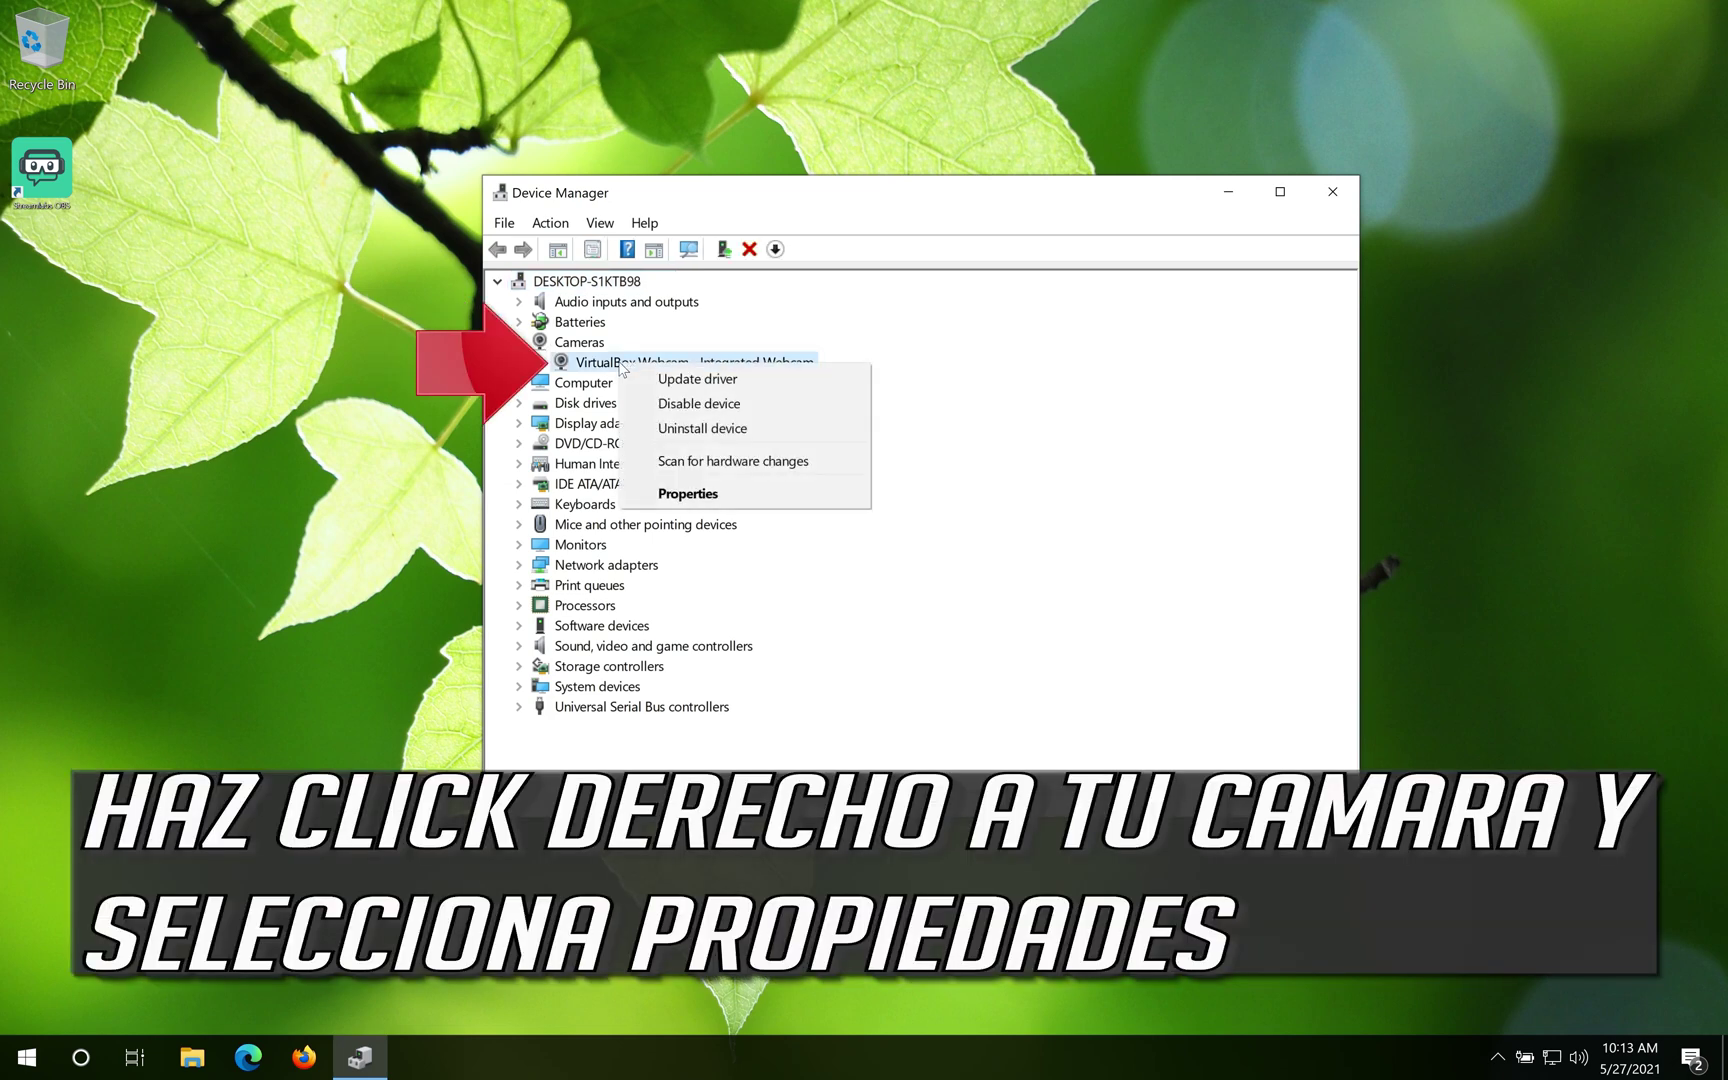
{"action": "left_click", "coordinate": [680, 497]}
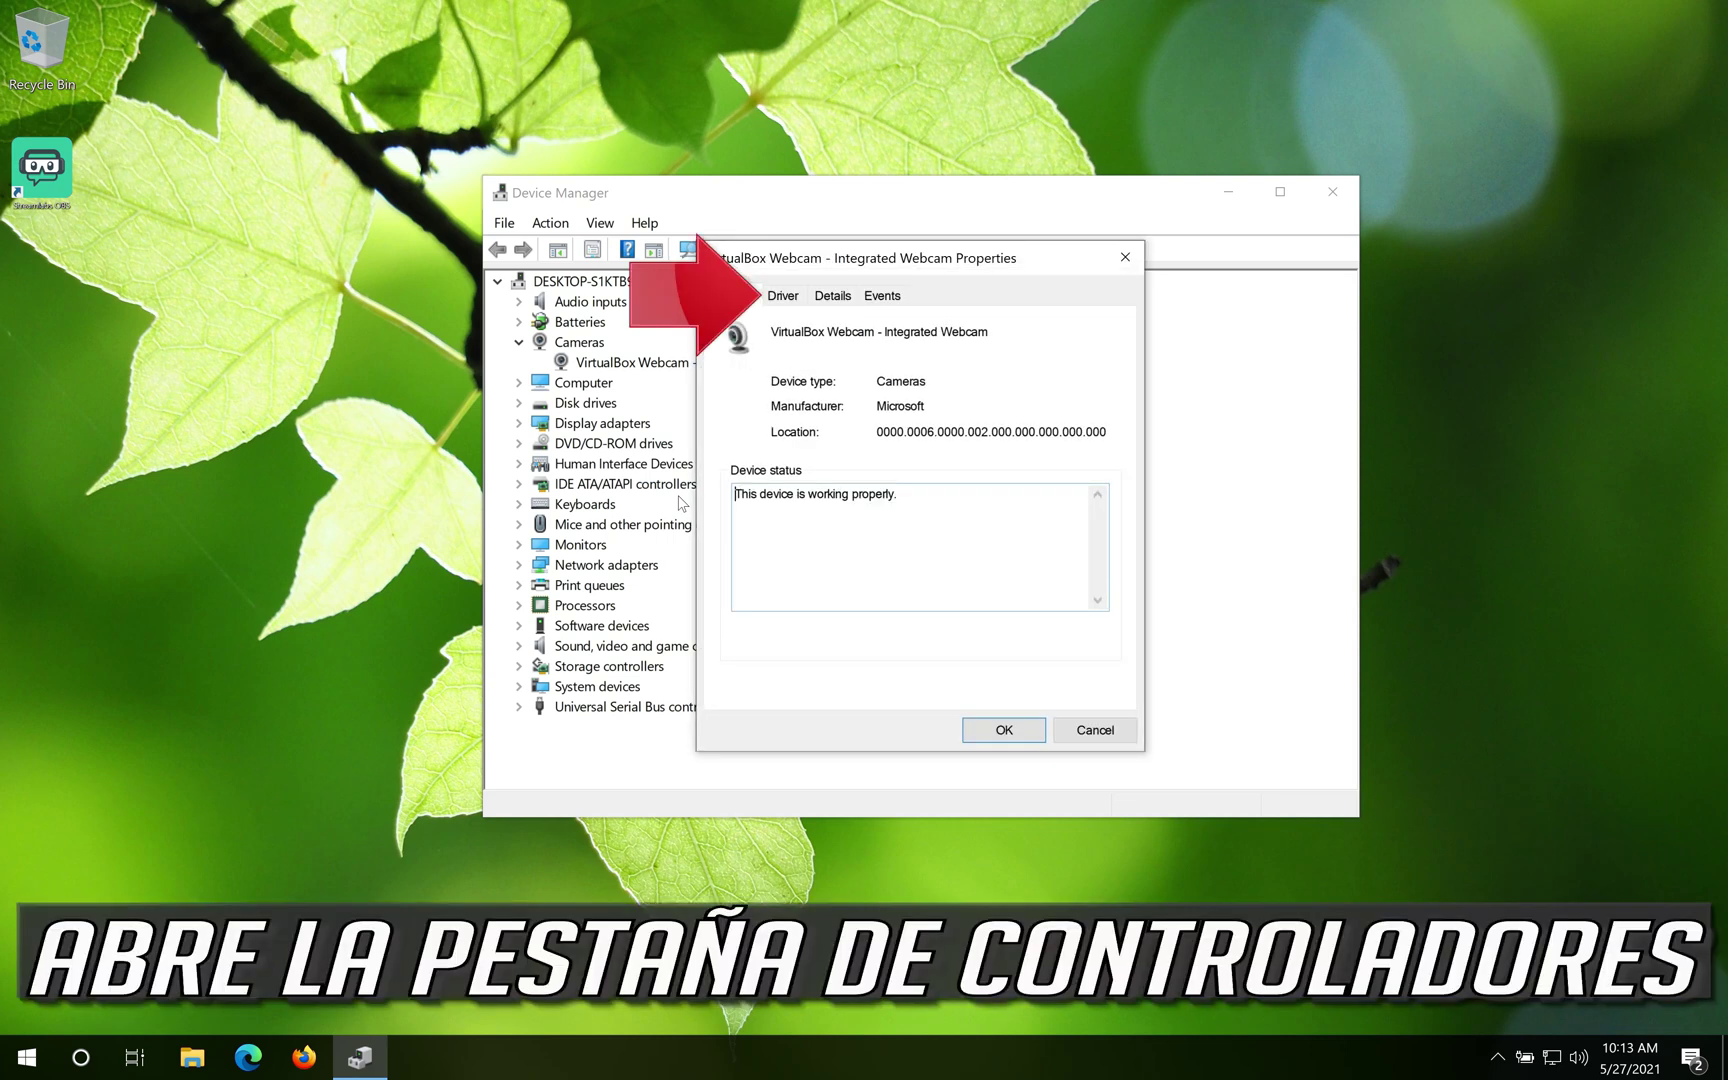
{"action": "left_click", "coordinate": [790, 298]}
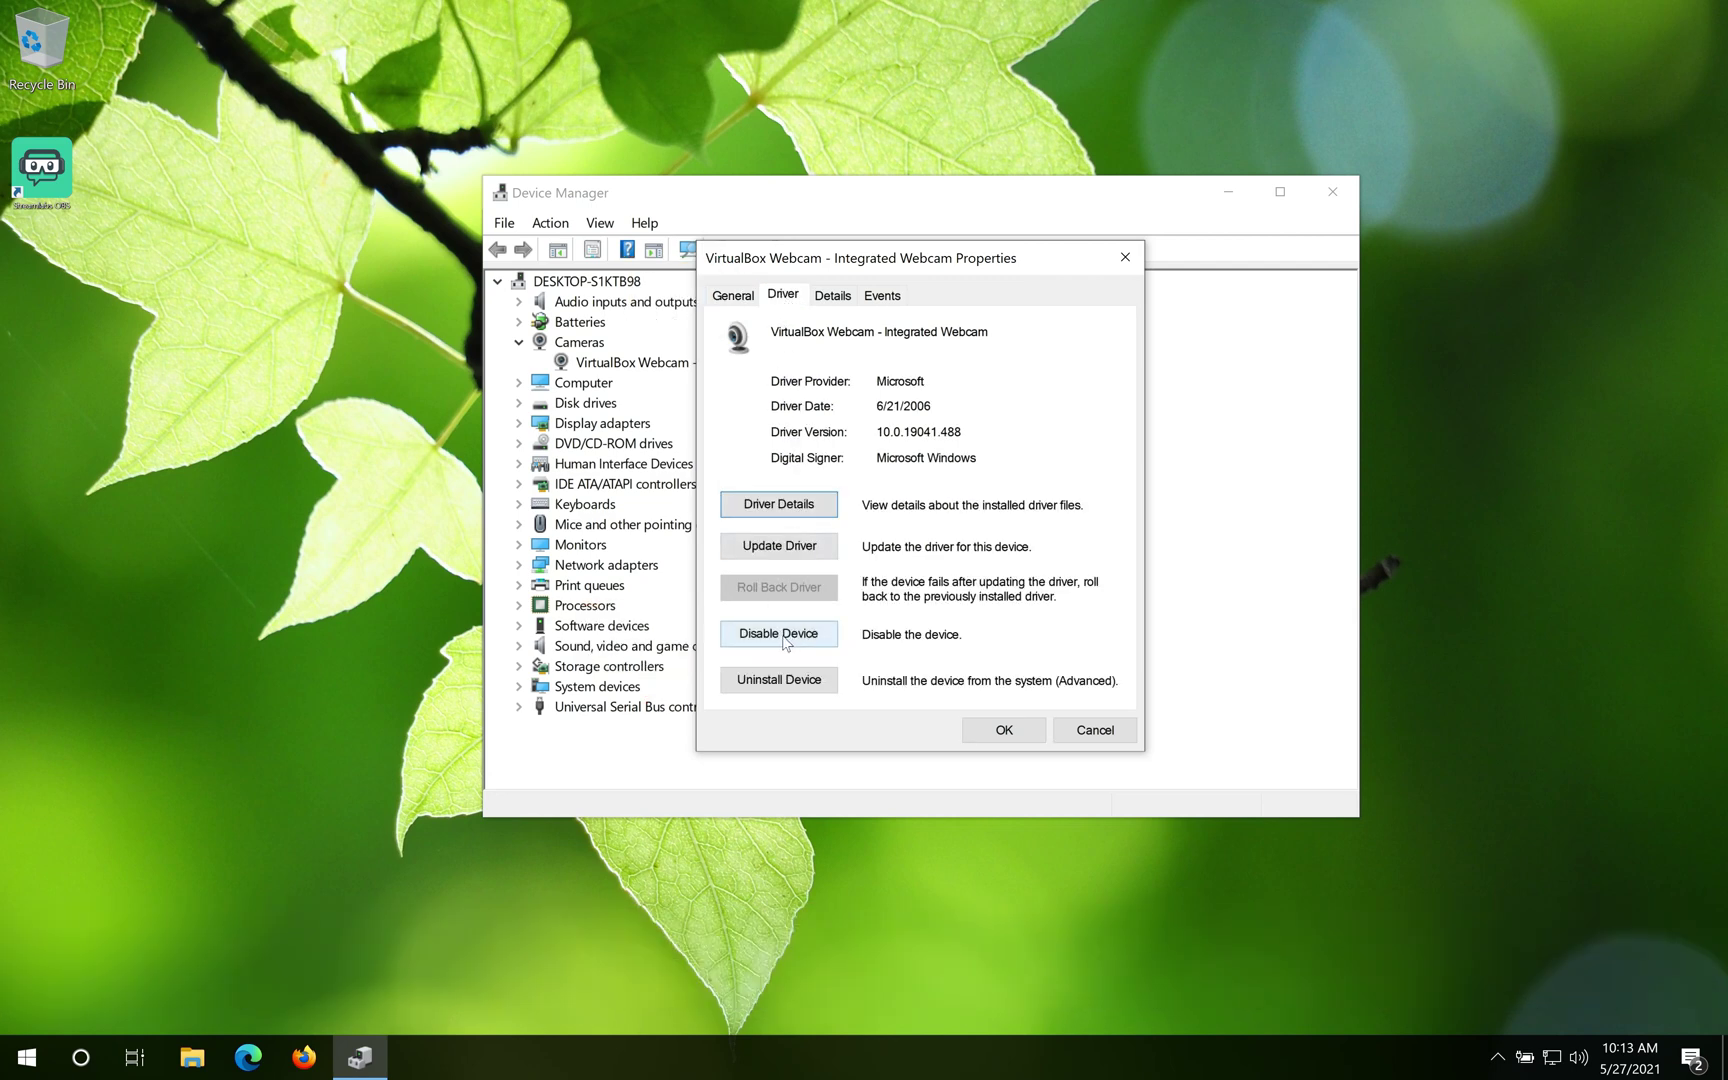
- Disable the integrated webcam device, confirm the warning, and enable the device again
{"action": "left_click", "coordinate": [784, 641]}
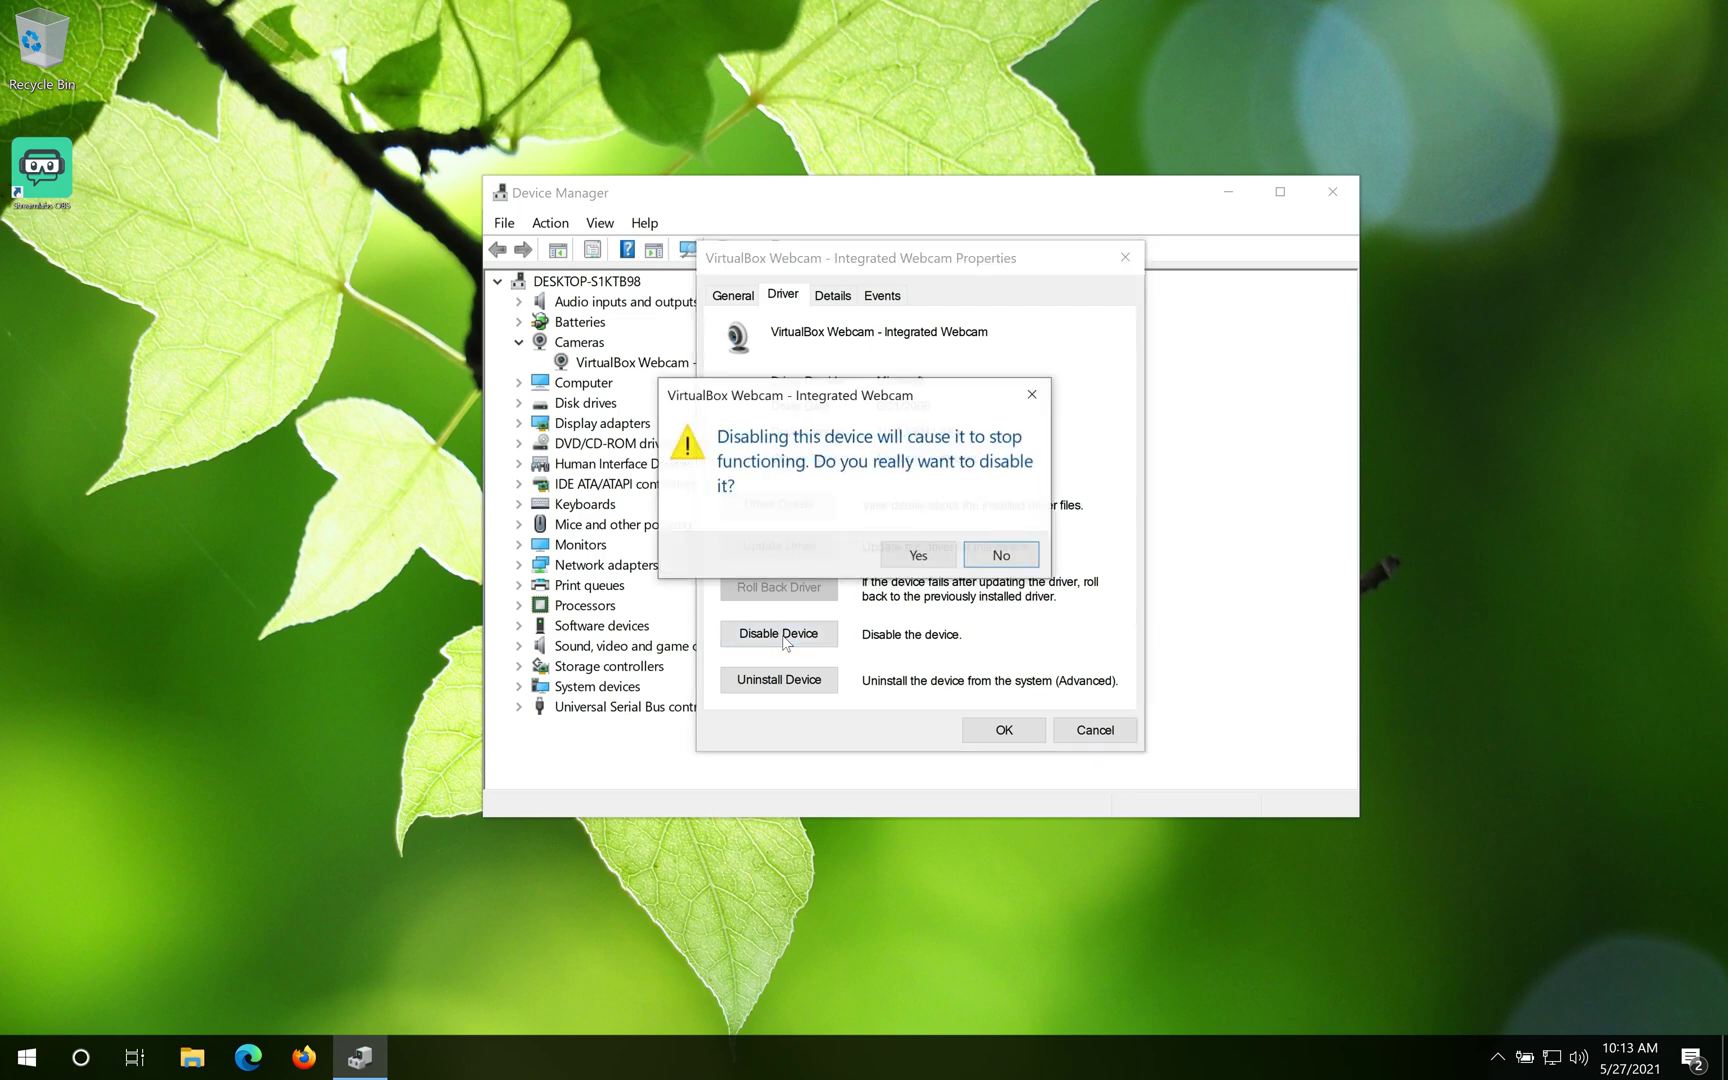
{"action": "left_click", "coordinate": [905, 558]}
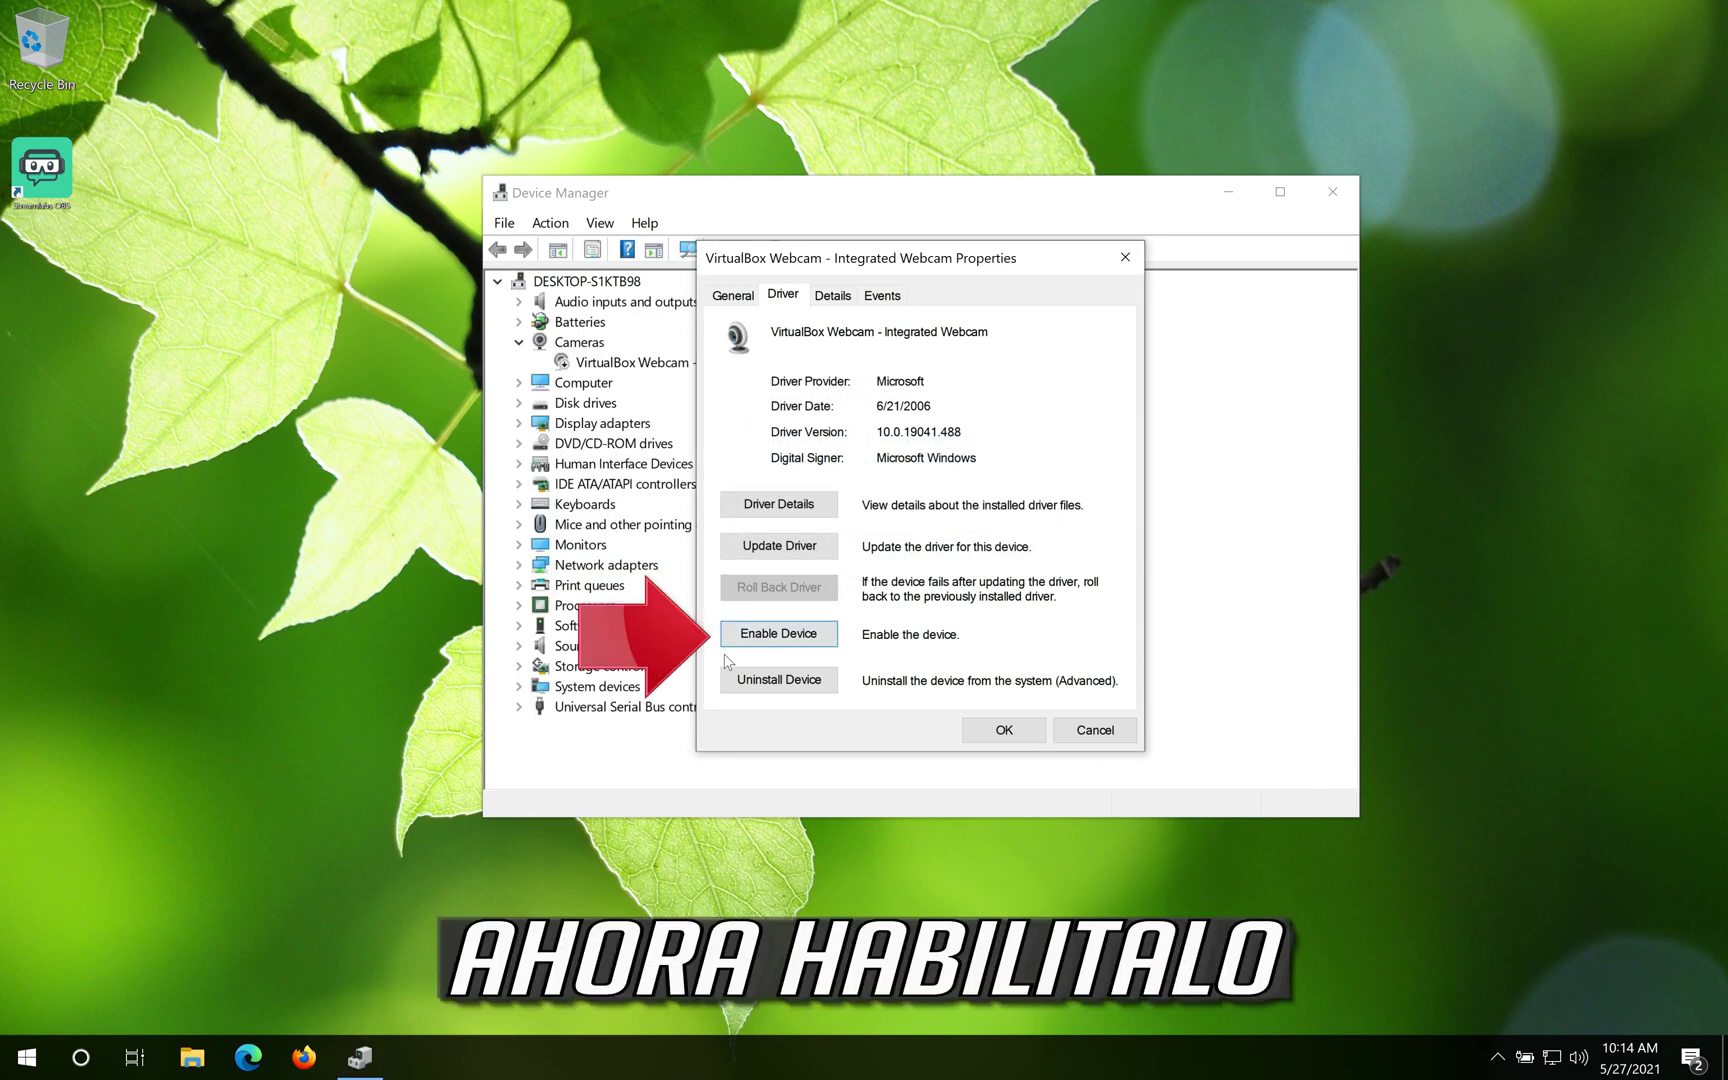
{"action": "left_click", "coordinate": [780, 636]}
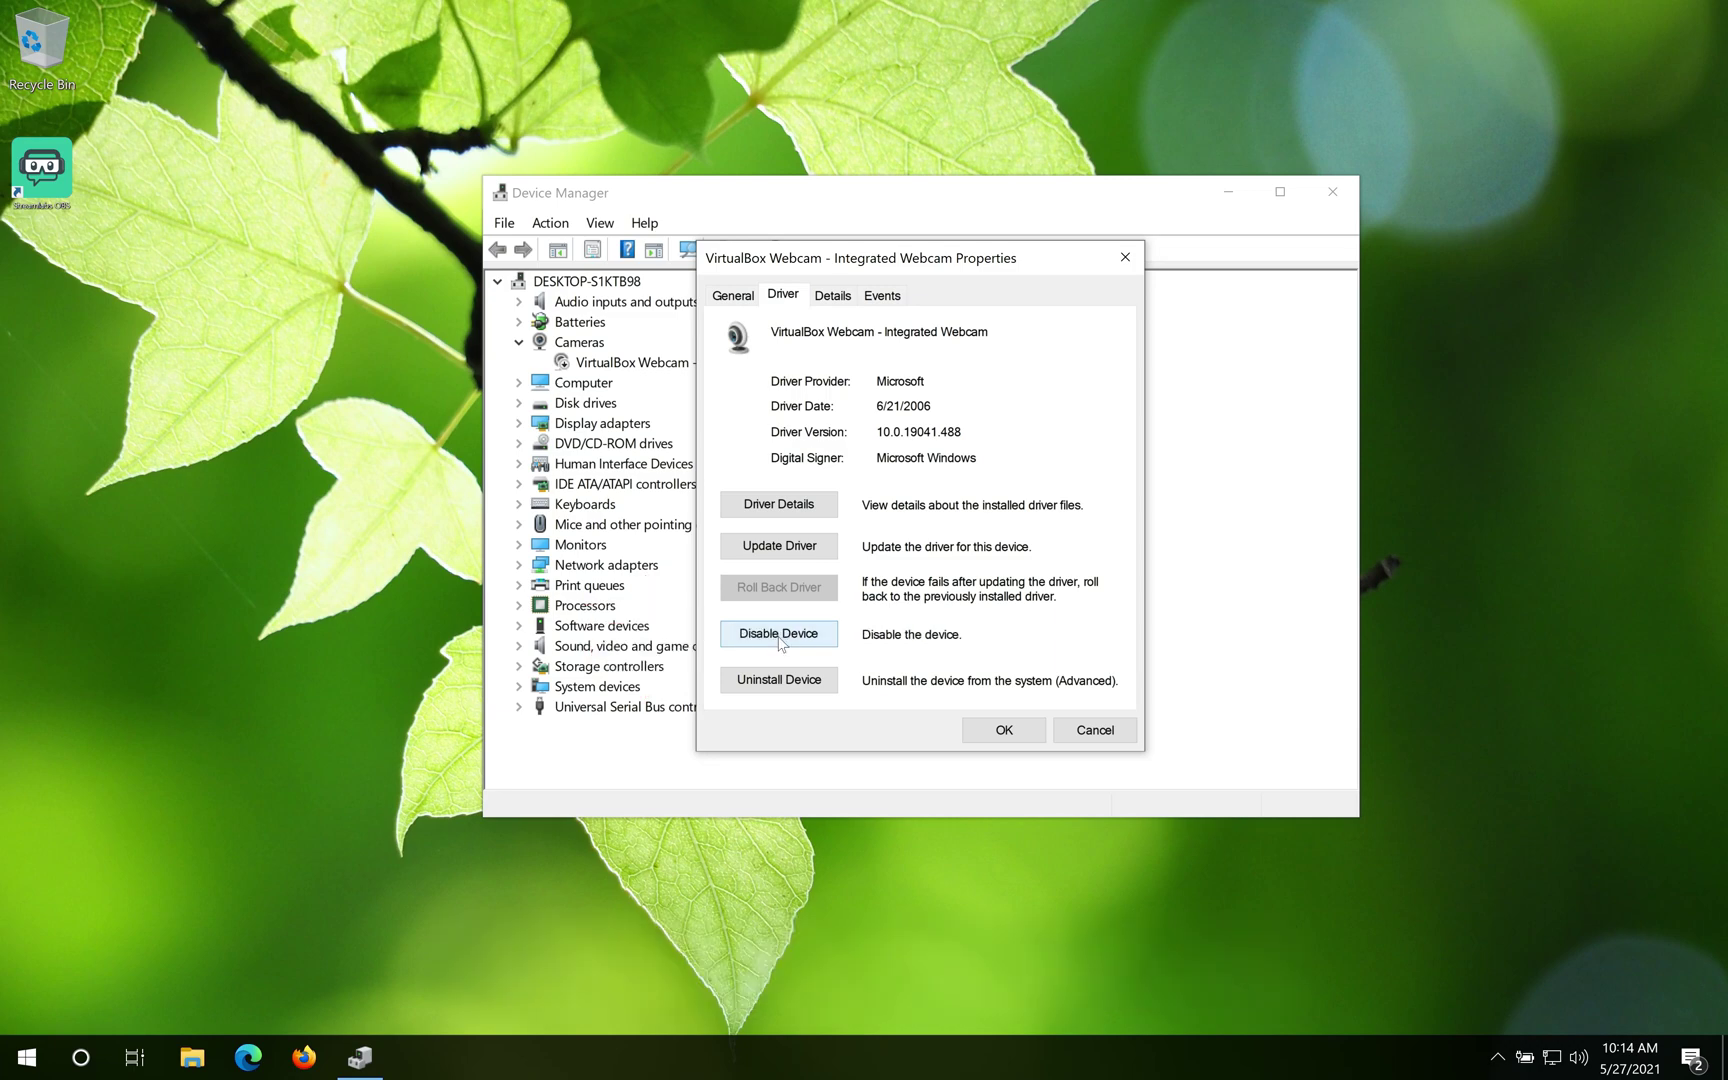